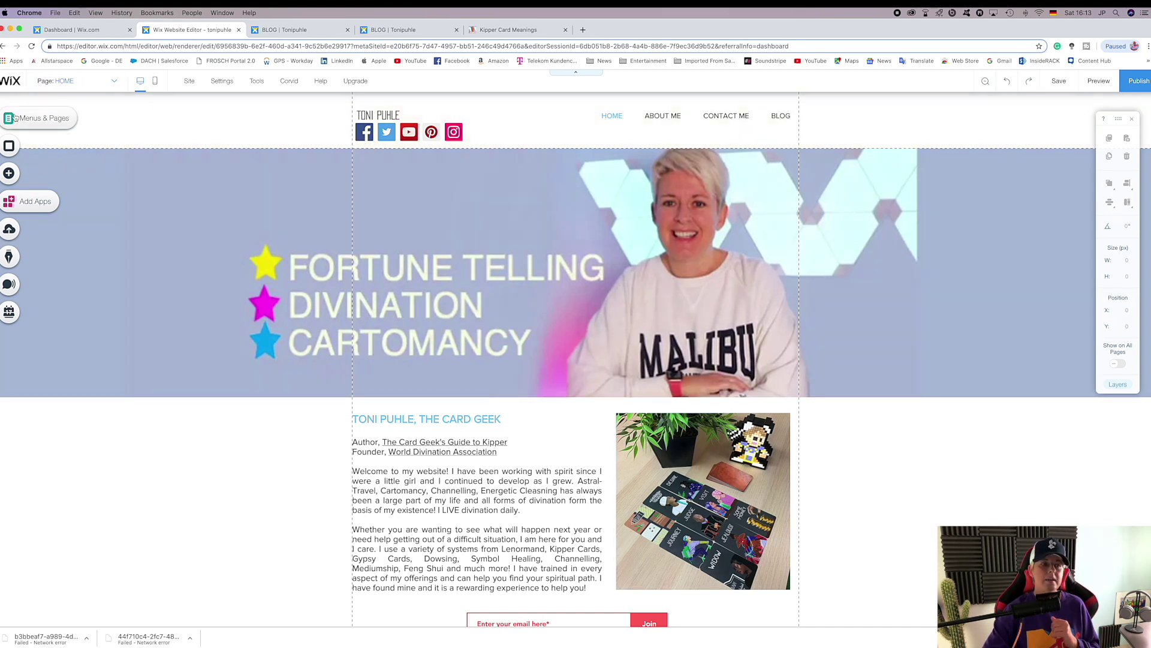
Show the Lightbox templates and browse the Welcome, Subscribe, Promotion and Contact designs.
{"action": "left_click", "coordinate": [6, 173]}
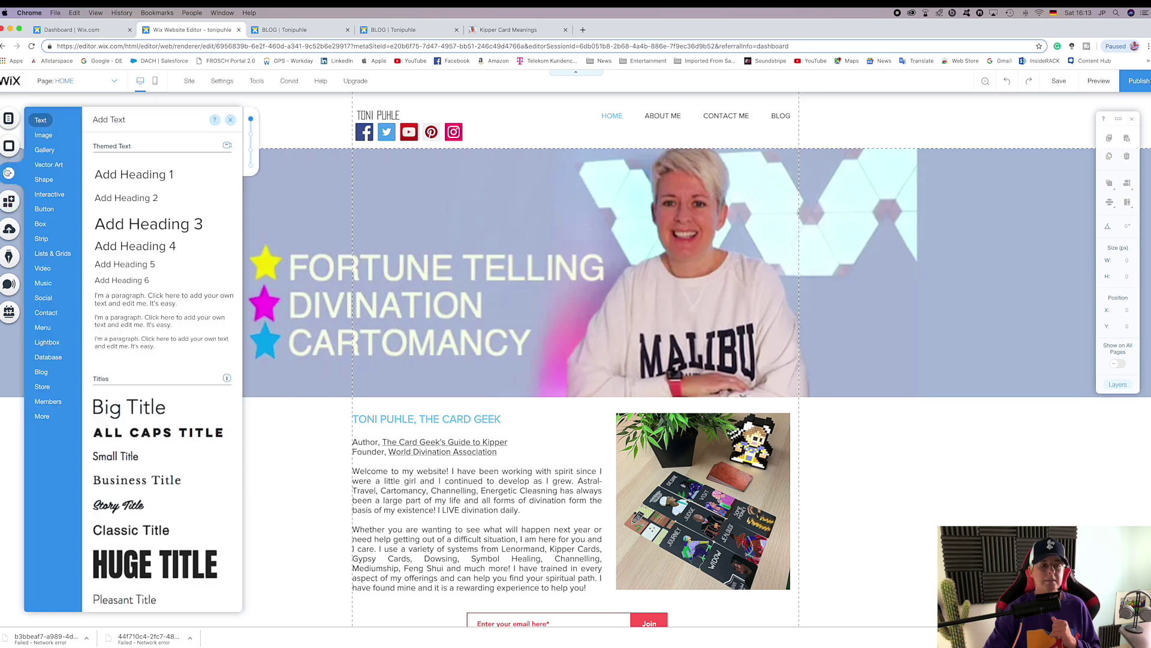
{"action": "left_click", "coordinate": [48, 342]}
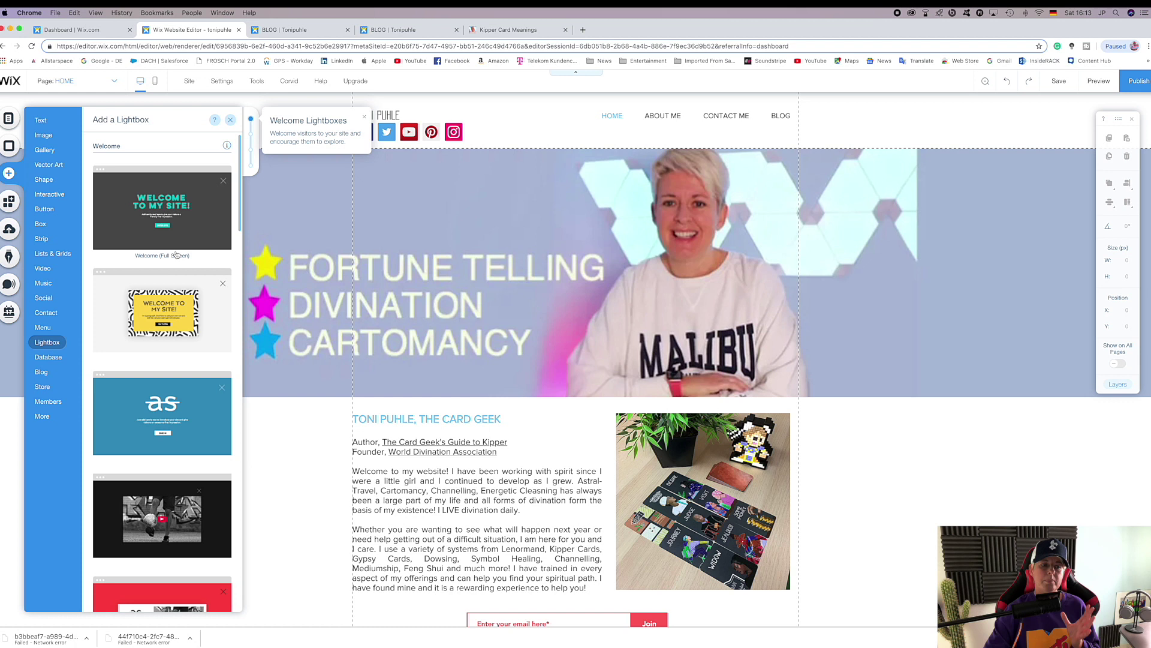
{"action": "scroll", "coordinate": [199, 300], "scroll_direction": "down", "scroll_amount": 1}
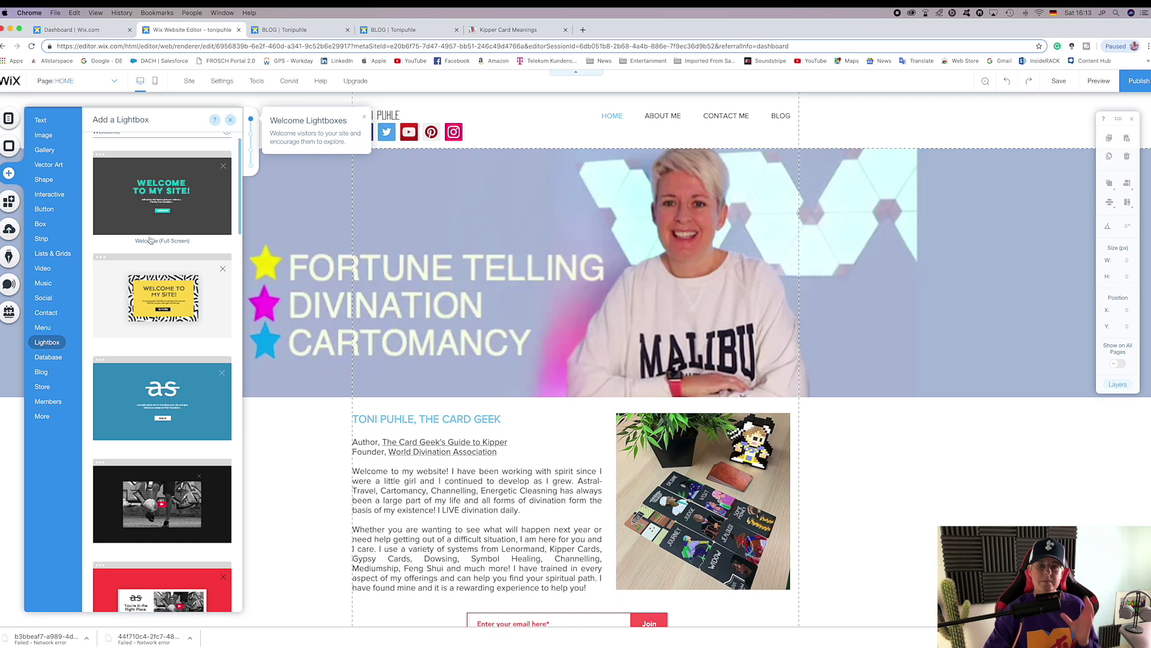
{"action": "scroll", "coordinate": [157, 294], "scroll_direction": "down", "scroll_amount": 2}
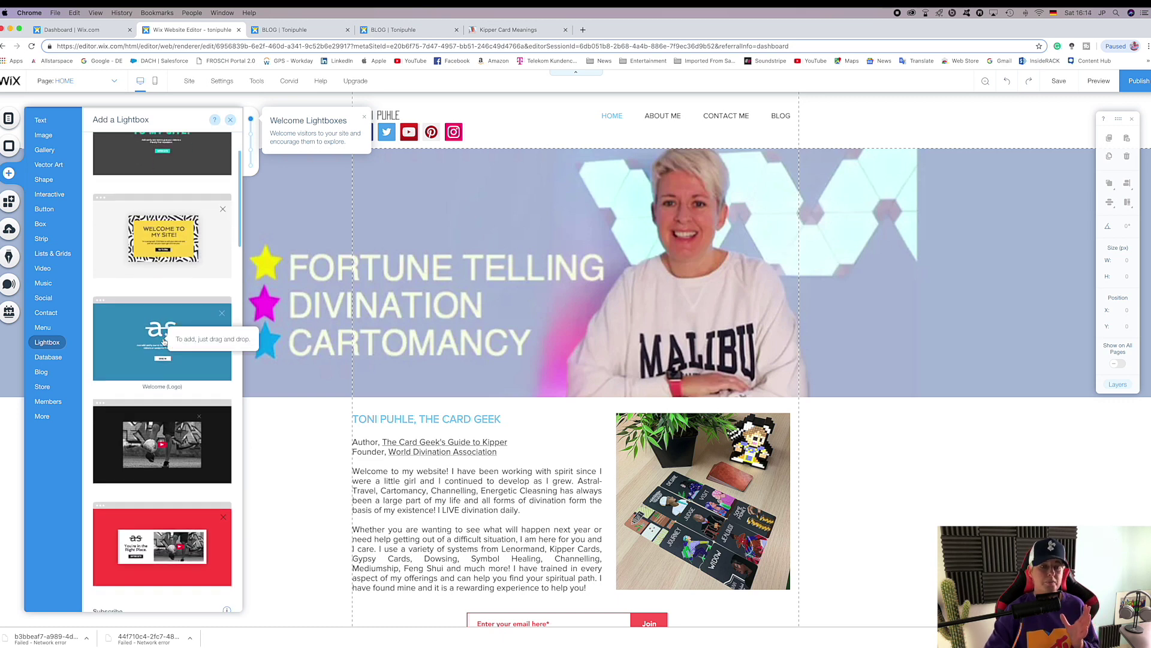
{"action": "scroll", "coordinate": [163, 336], "scroll_direction": "down", "scroll_amount": 6}
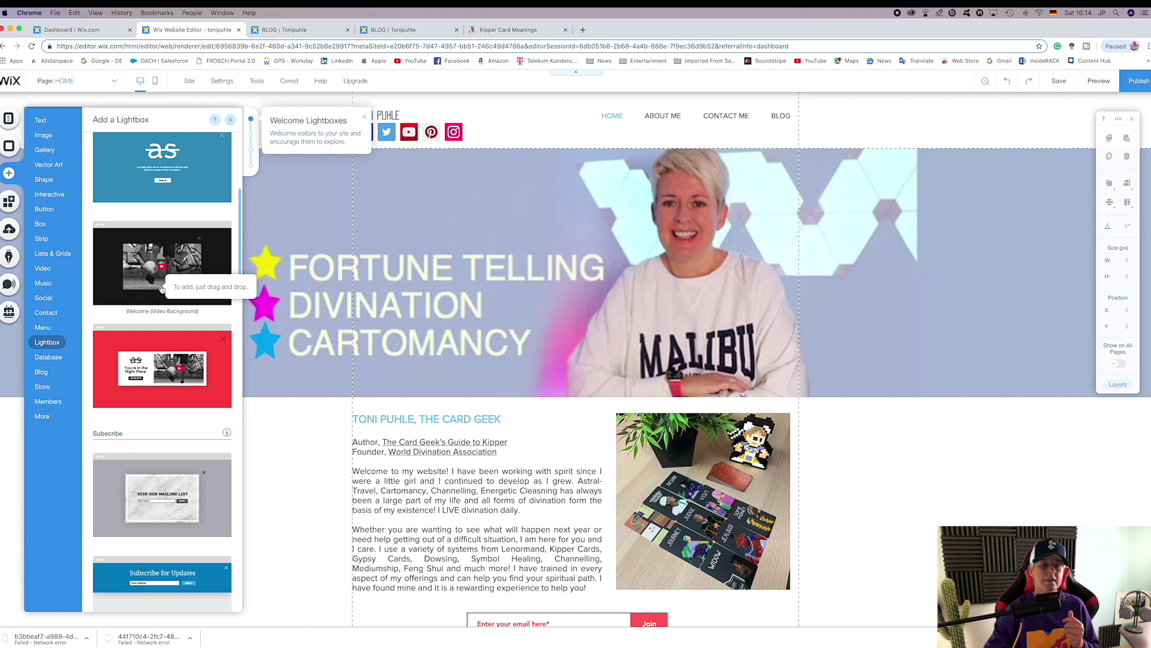
{"action": "scroll", "coordinate": [162, 289], "scroll_direction": "down", "scroll_amount": 2}
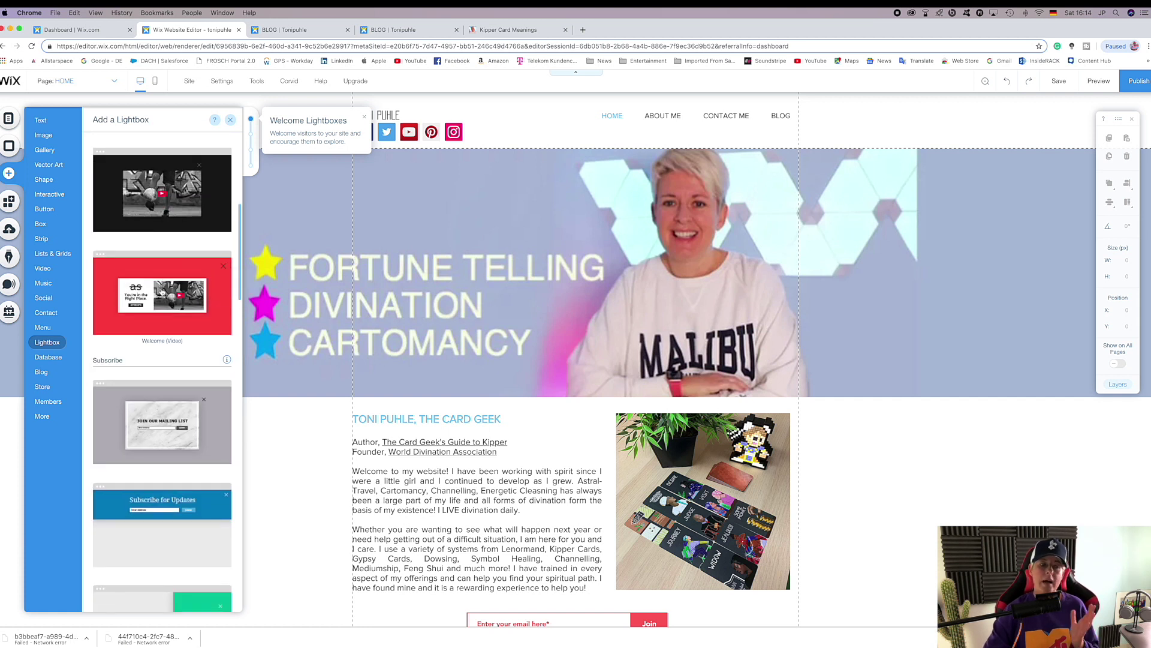
{"action": "scroll", "coordinate": [162, 289], "scroll_direction": "down", "scroll_amount": 1}
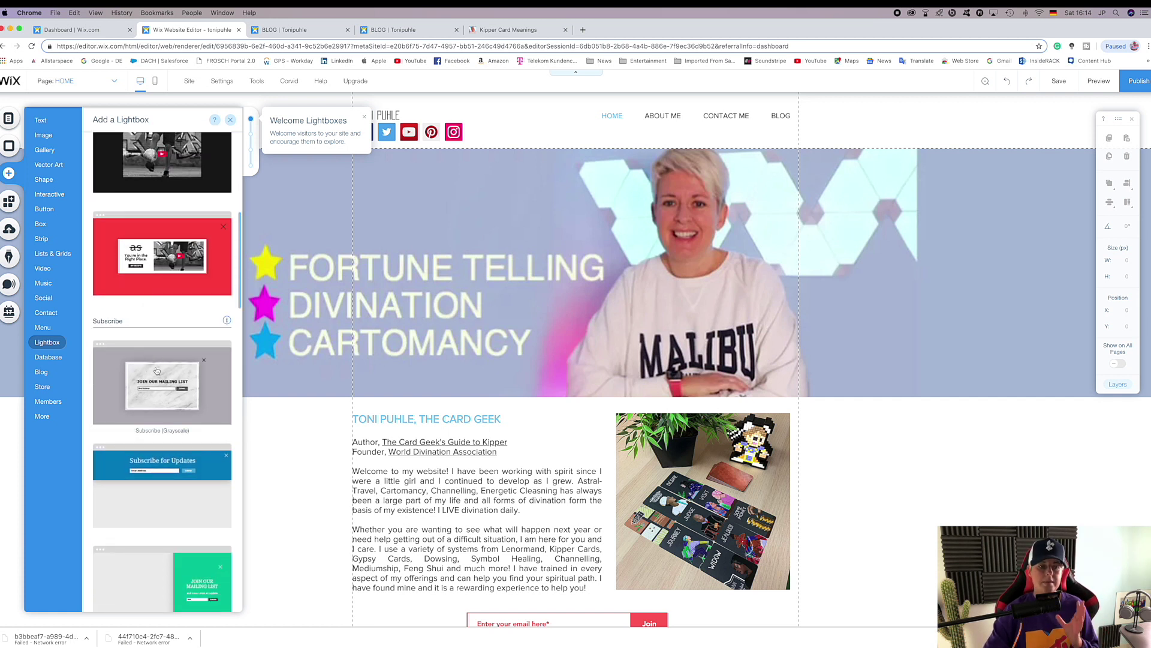
{"action": "scroll", "coordinate": [157, 370], "scroll_direction": "down", "scroll_amount": 8}
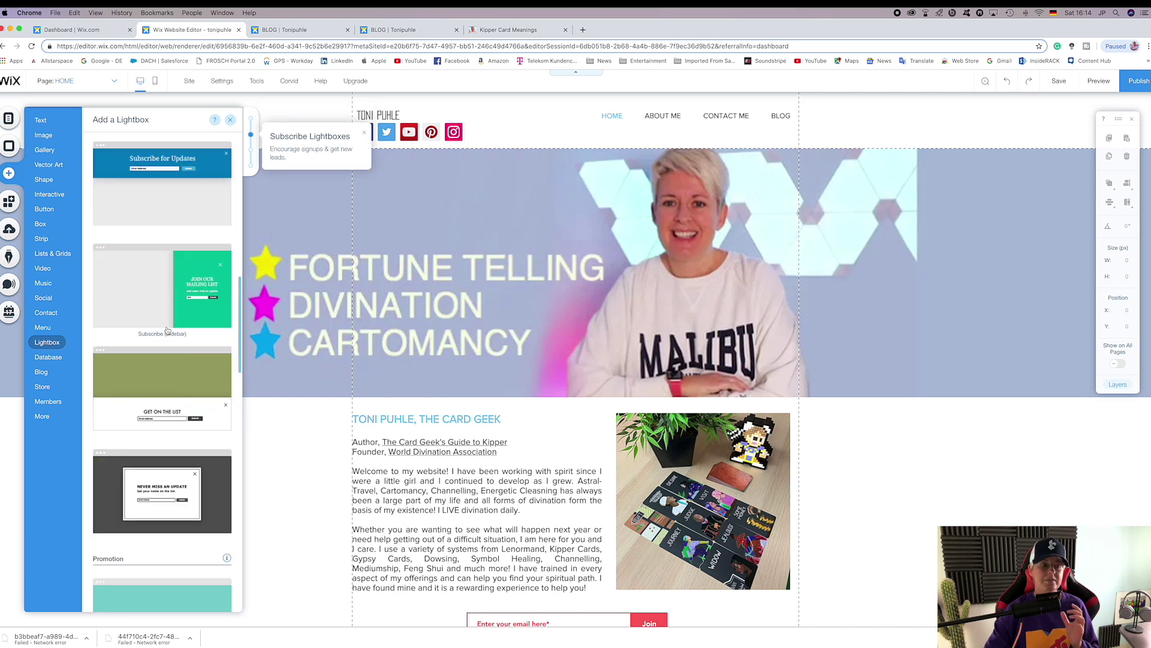
{"action": "scroll", "coordinate": [168, 330], "scroll_direction": "down", "scroll_amount": 5}
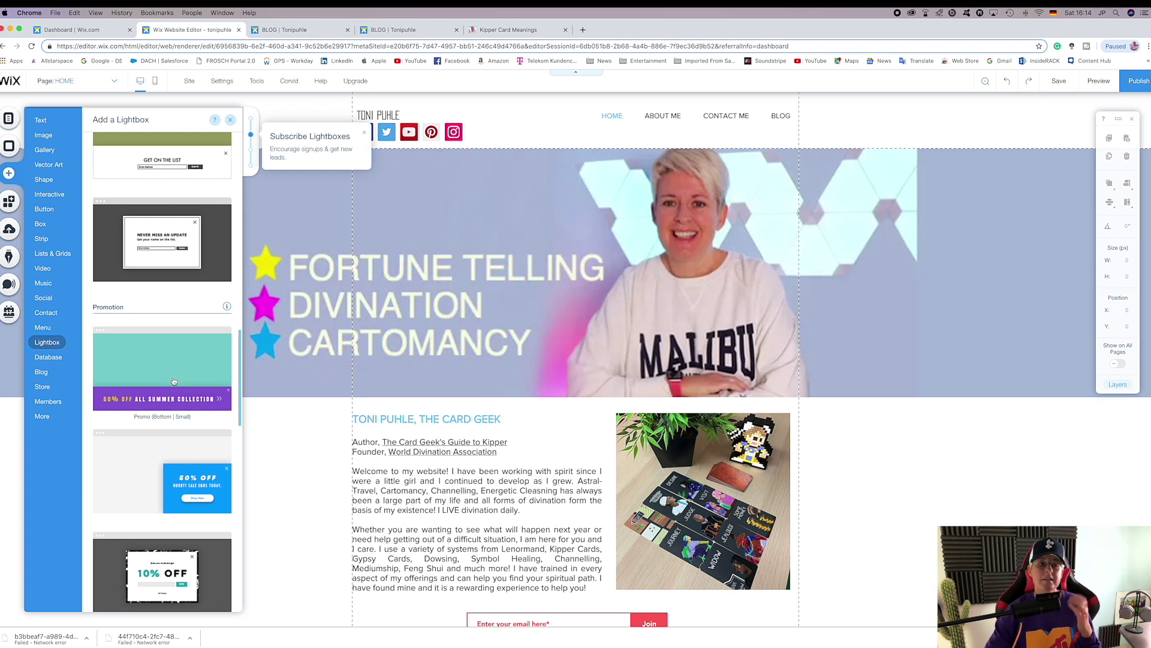
{"action": "scroll", "coordinate": [175, 382], "scroll_direction": "down", "scroll_amount": 2}
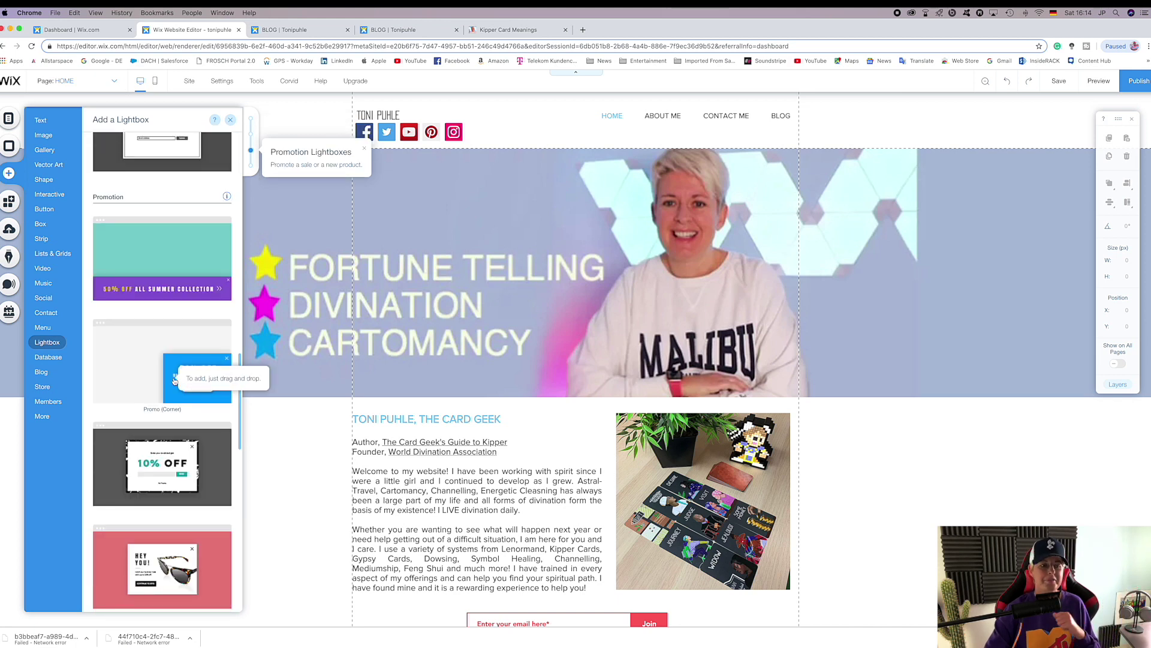
{"action": "scroll", "coordinate": [175, 380], "scroll_direction": "down", "scroll_amount": 2}
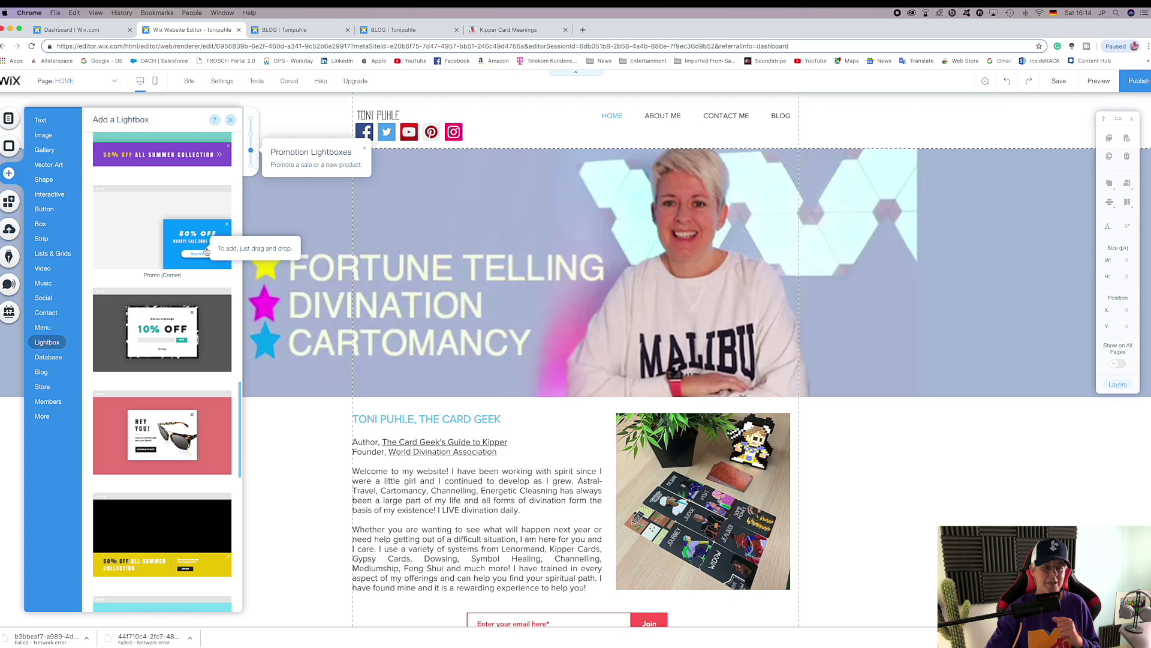
{"action": "scroll", "coordinate": [207, 251], "scroll_direction": "down", "scroll_amount": 5}
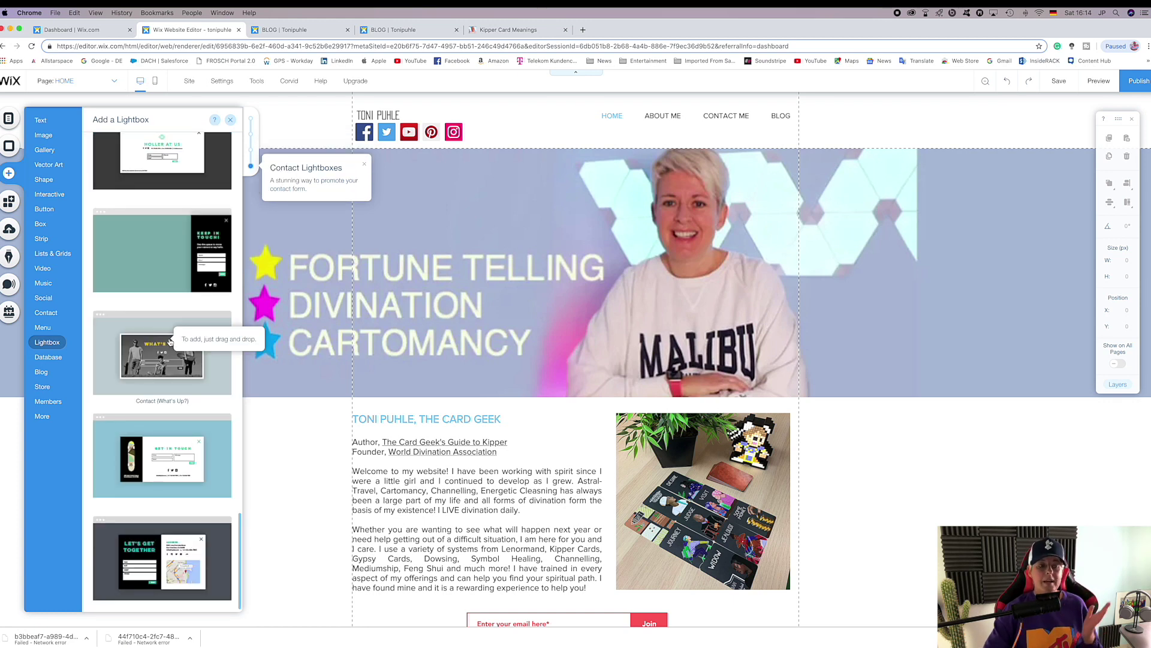
{"action": "scroll", "coordinate": [170, 342], "scroll_direction": "up", "scroll_amount": 4}
{"action": "scroll", "coordinate": [170, 342], "scroll_direction": "down", "scroll_amount": 4}
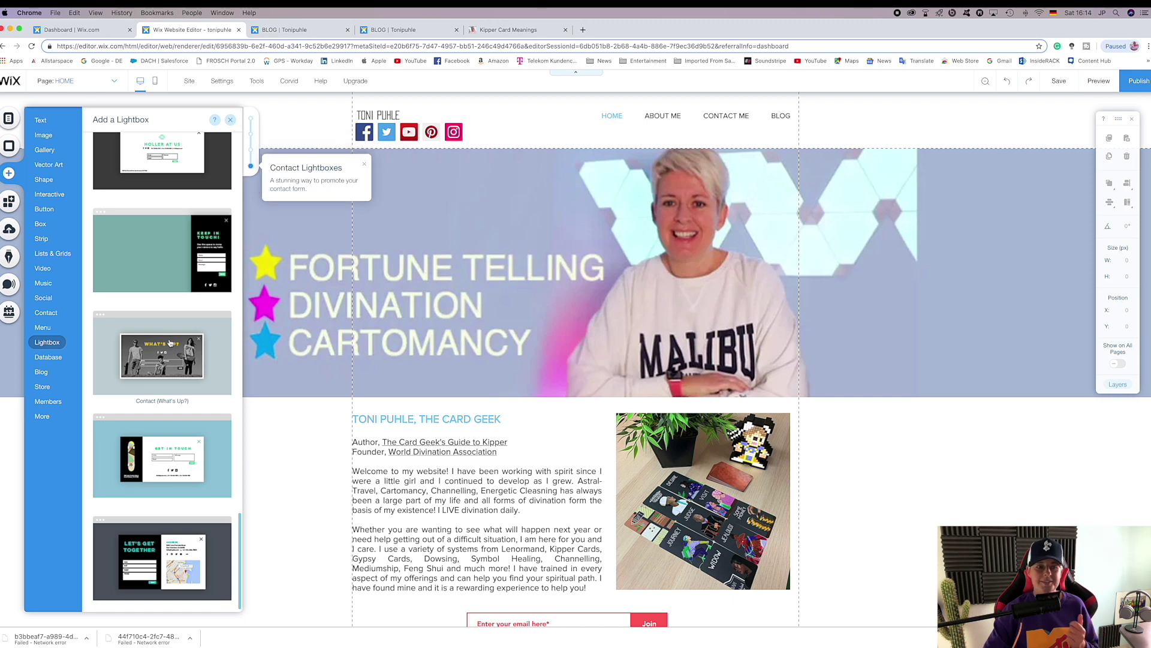
{"action": "scroll", "coordinate": [170, 342], "scroll_direction": "up", "scroll_amount": 10}
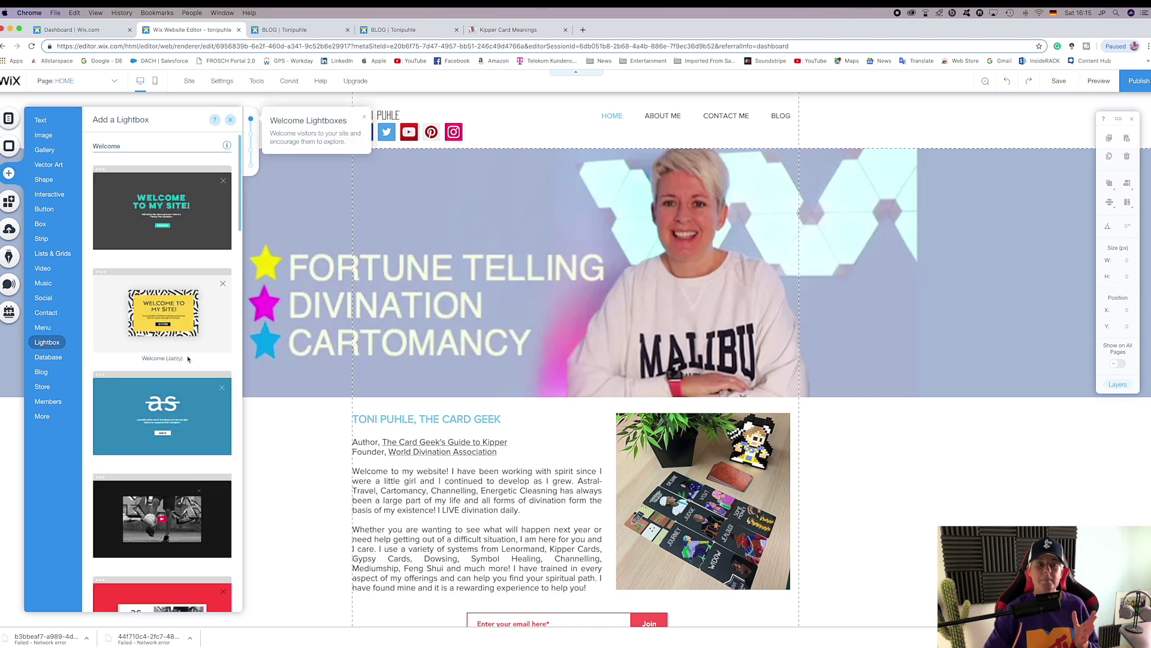
{"action": "scroll", "coordinate": [192, 304], "scroll_direction": "down", "scroll_amount": 5}
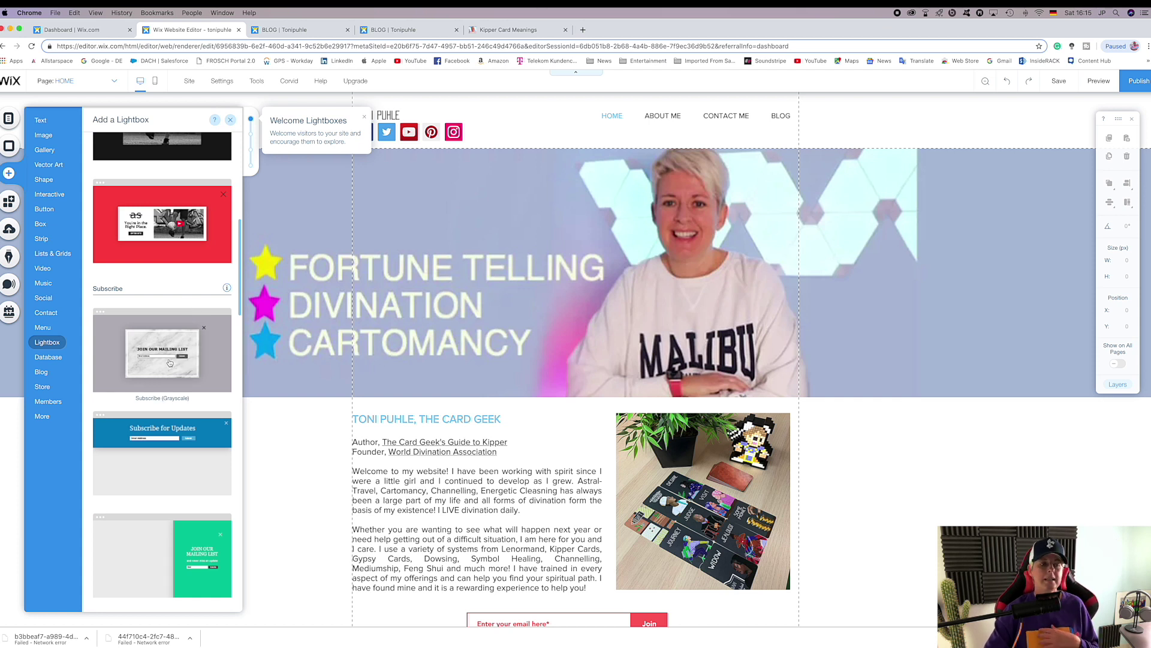
Add the Subscribe (Grayscale) lightbox, select it, and show the site's Lightboxes list.
{"action": "left_click", "coordinate": [153, 348]}
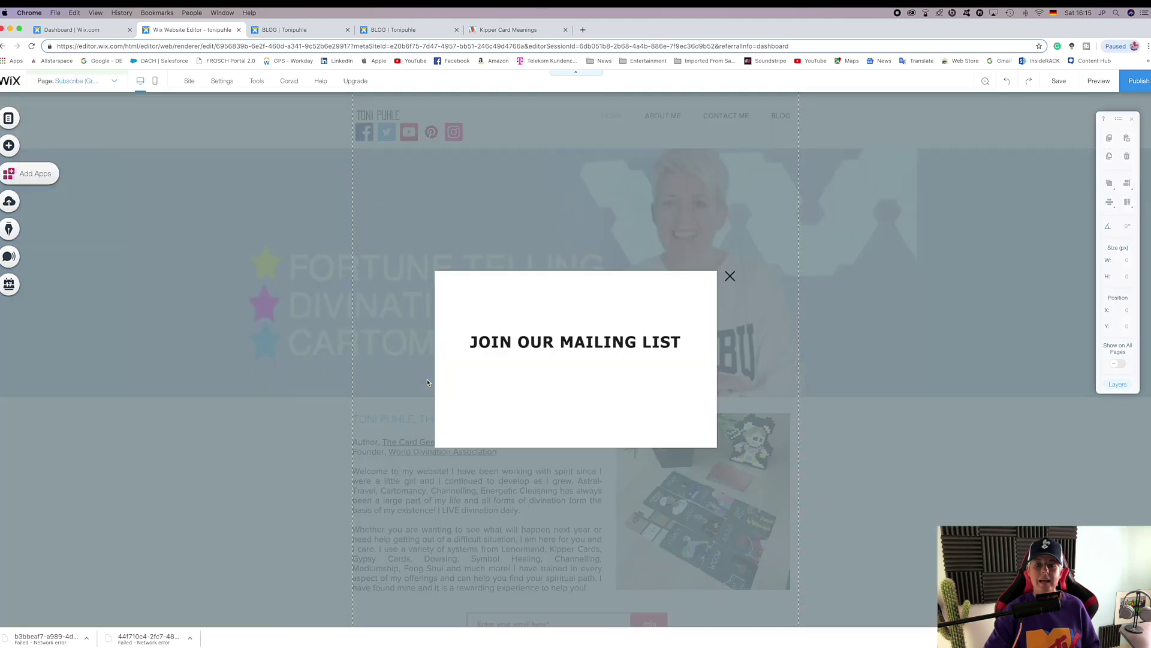
{"action": "left_click", "coordinate": [428, 382]}
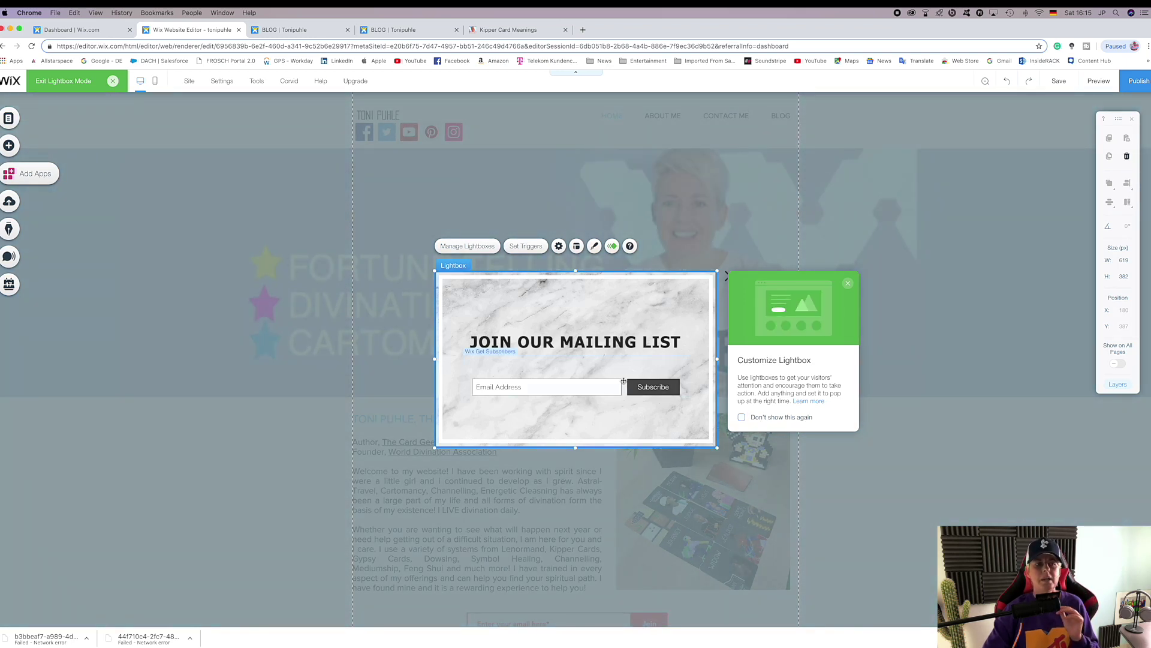
{"action": "left_click", "coordinate": [8, 119]}
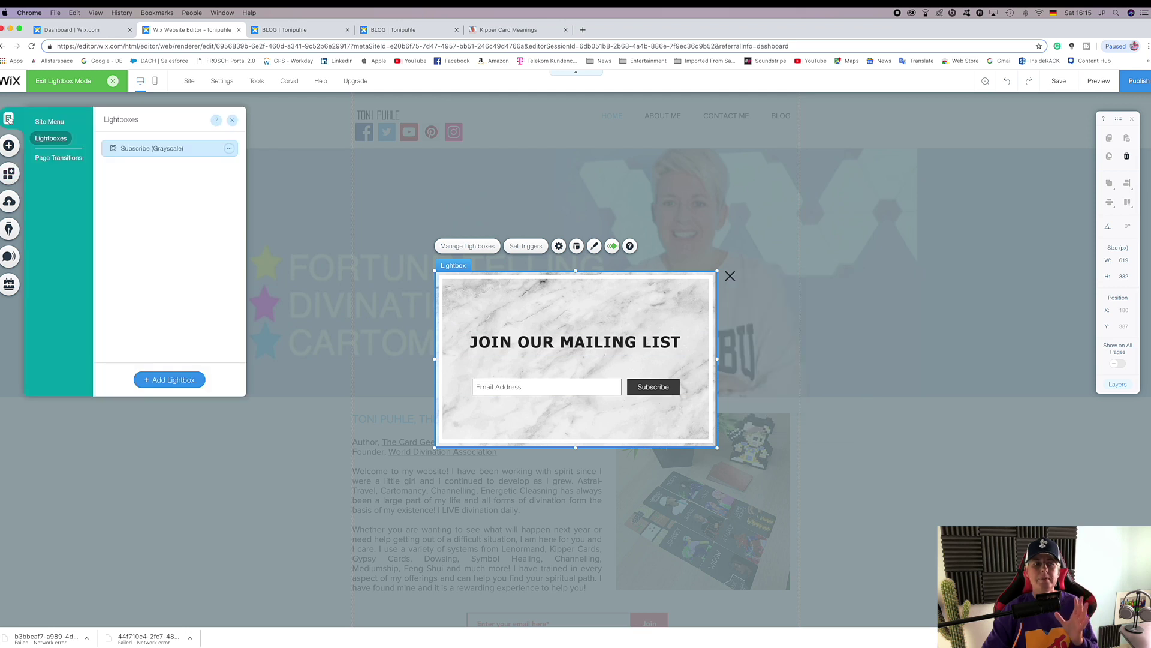
Check the Site Menu pages list, then switch back to the Lightboxes list.
{"action": "left_click", "coordinate": [49, 124]}
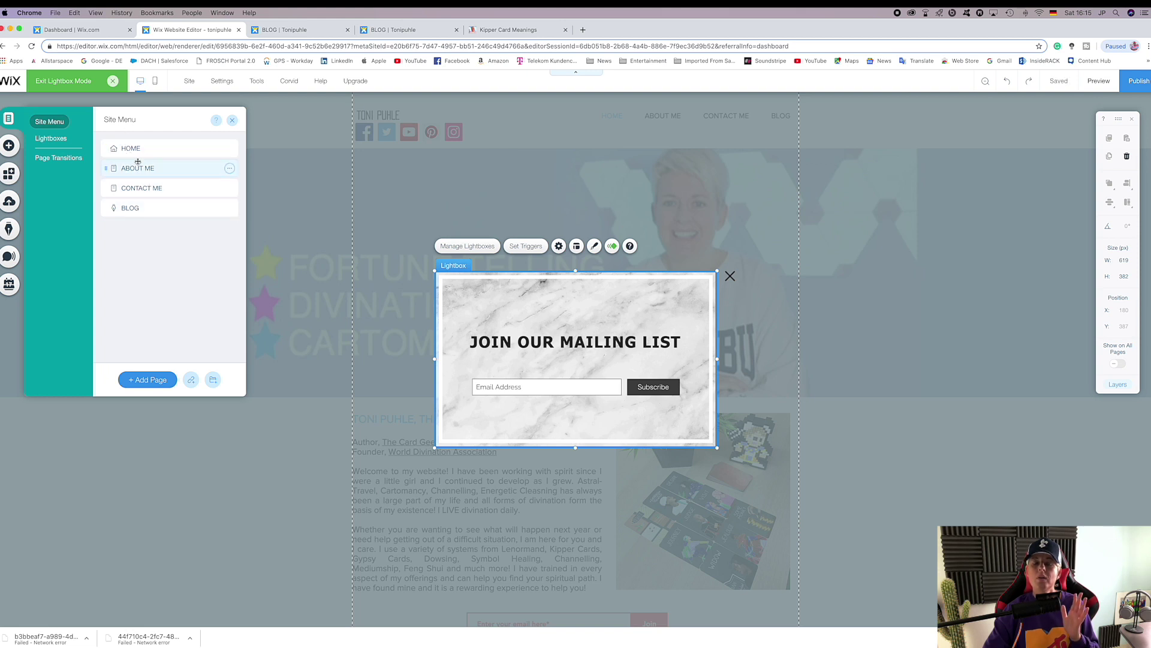
{"action": "left_click", "coordinate": [51, 138]}
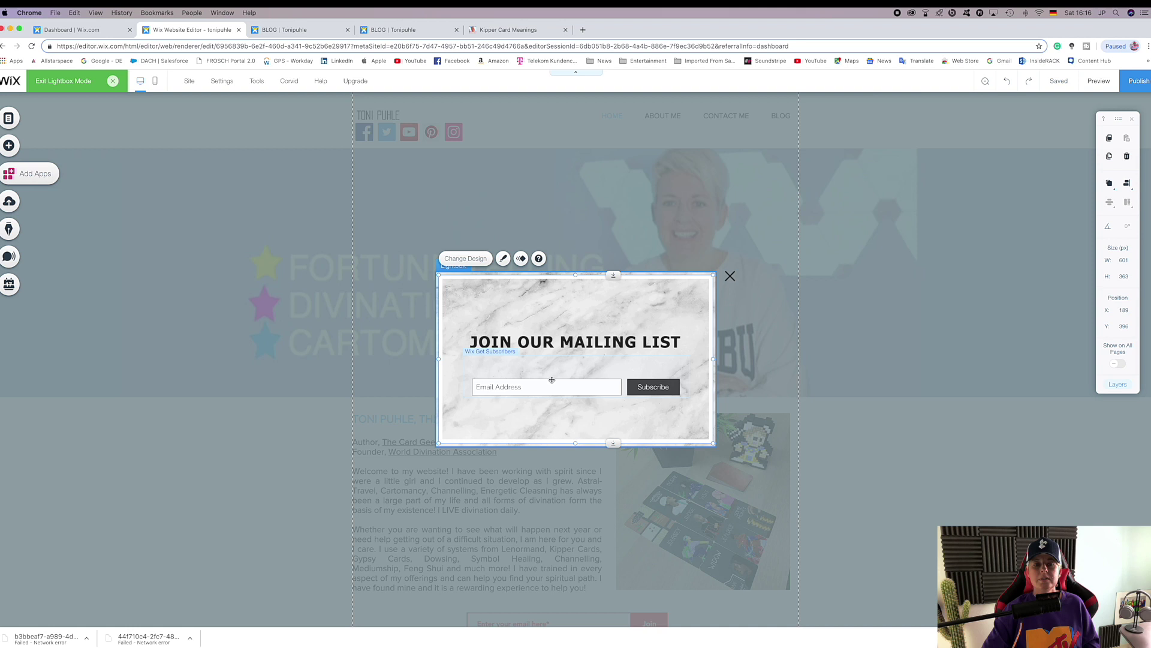
Give the lightbox box a light blue background after trying dark and purple.
{"action": "left_click", "coordinate": [503, 258]}
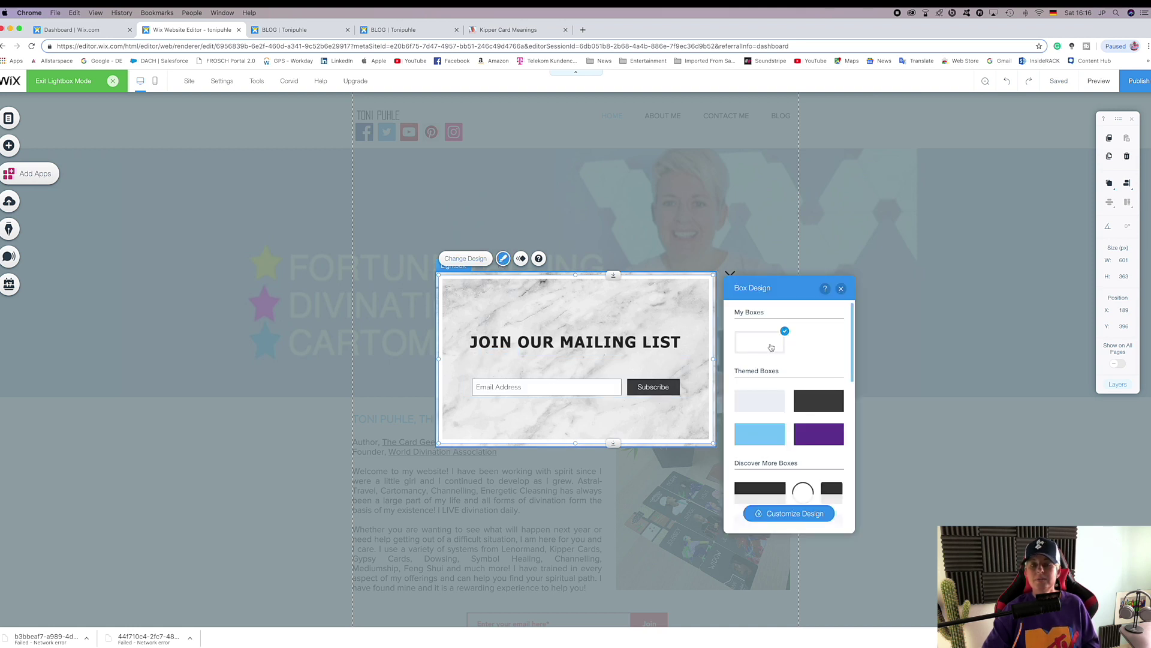
{"action": "left_click", "coordinate": [835, 421]}
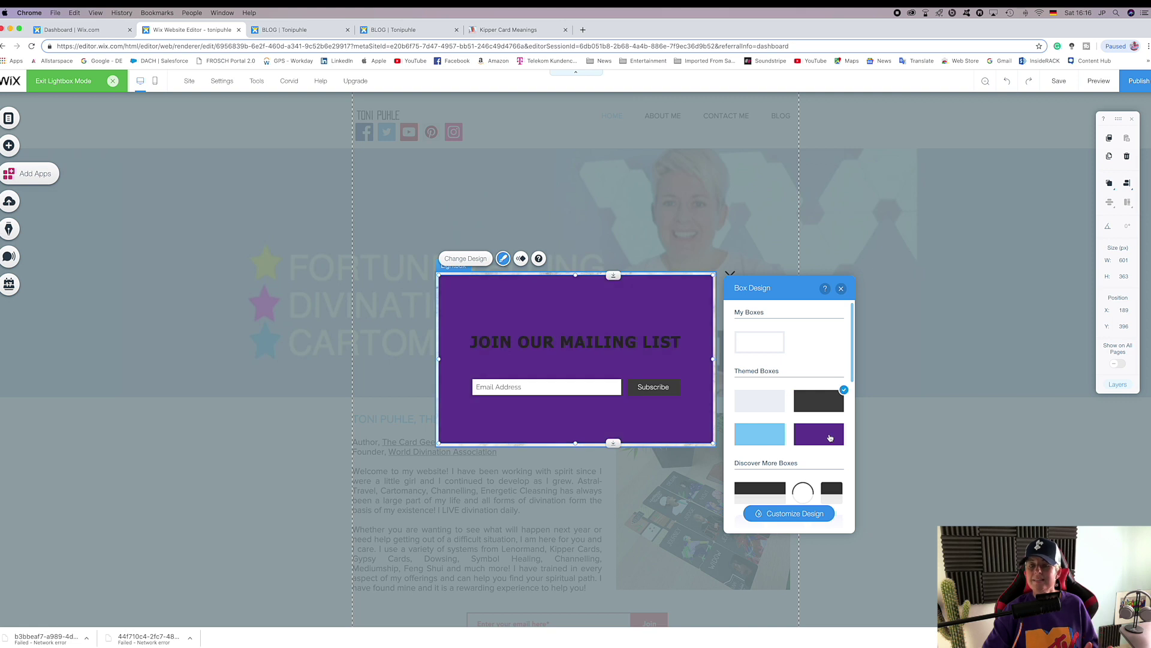
{"action": "left_click", "coordinate": [831, 437]}
{"action": "left_click", "coordinate": [782, 437]}
{"action": "scroll", "coordinate": [781, 437], "scroll_direction": "down", "scroll_amount": 5}
{"action": "scroll", "coordinate": [782, 437], "scroll_direction": "down", "scroll_amount": 3}
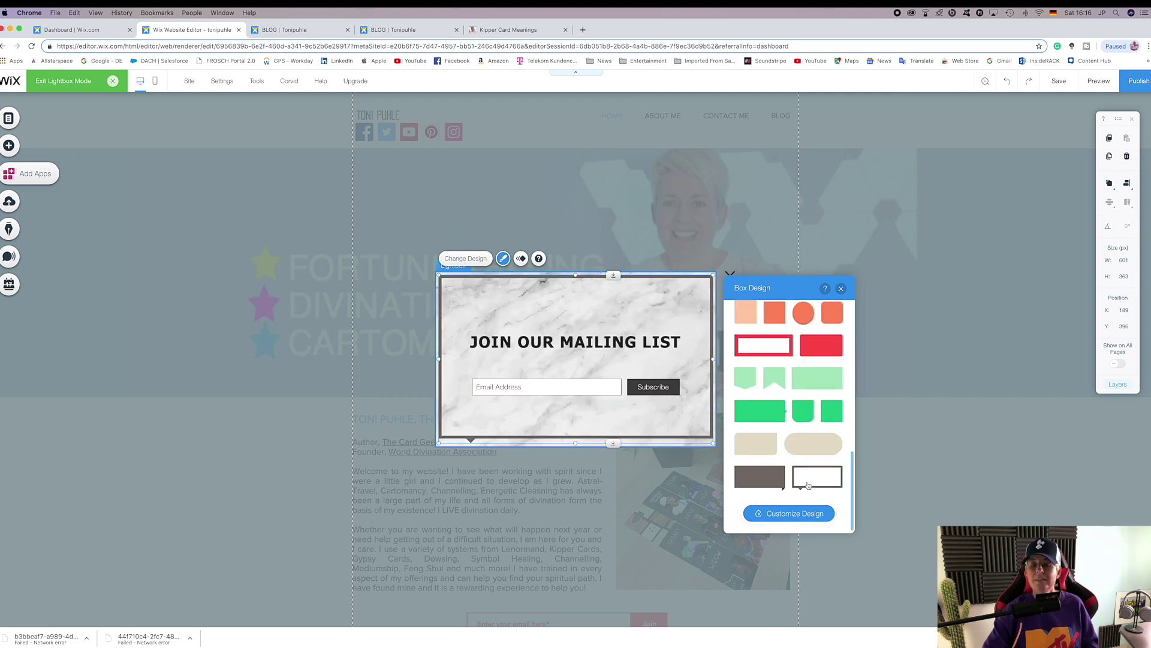
{"action": "scroll", "coordinate": [791, 480], "scroll_direction": "up", "scroll_amount": 8}
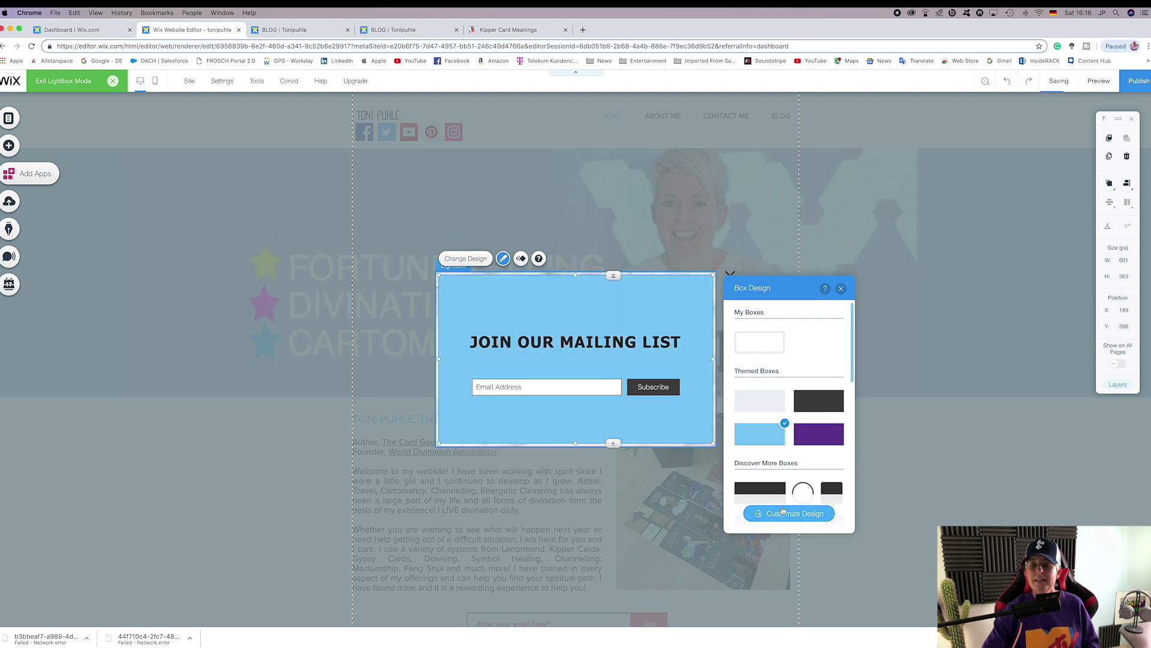
Set the box style to a plain blue rectangle after trying gradient and oval styles.
{"action": "left_click", "coordinate": [801, 513]}
{"action": "left_click", "coordinate": [811, 347]}
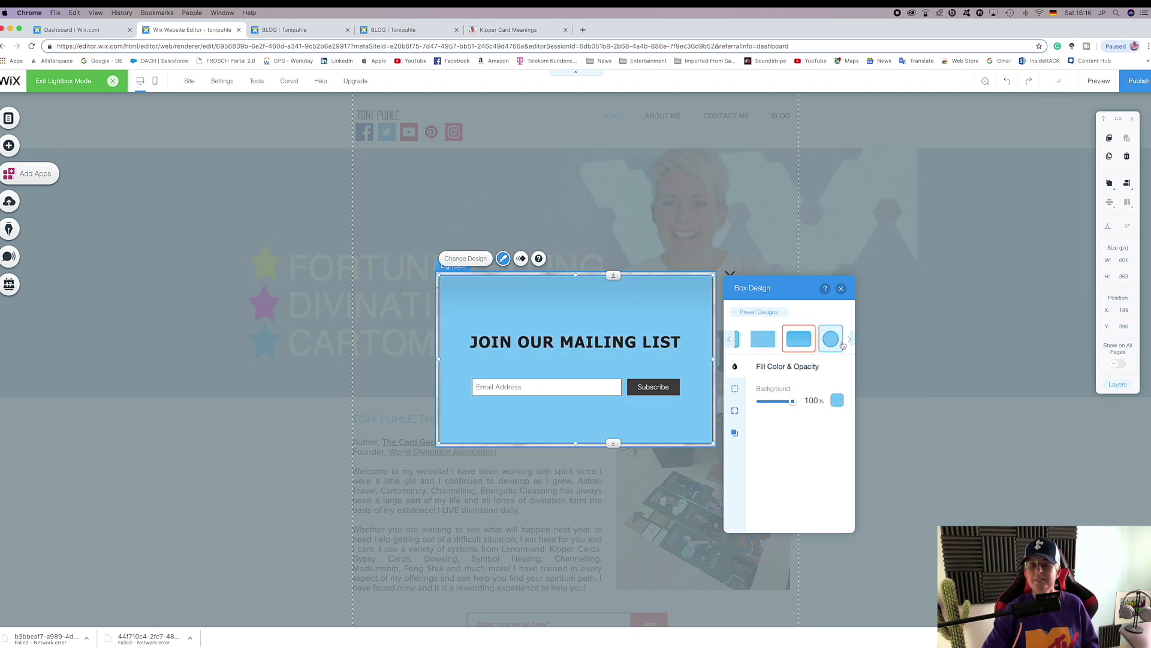
{"action": "left_click", "coordinate": [837, 343]}
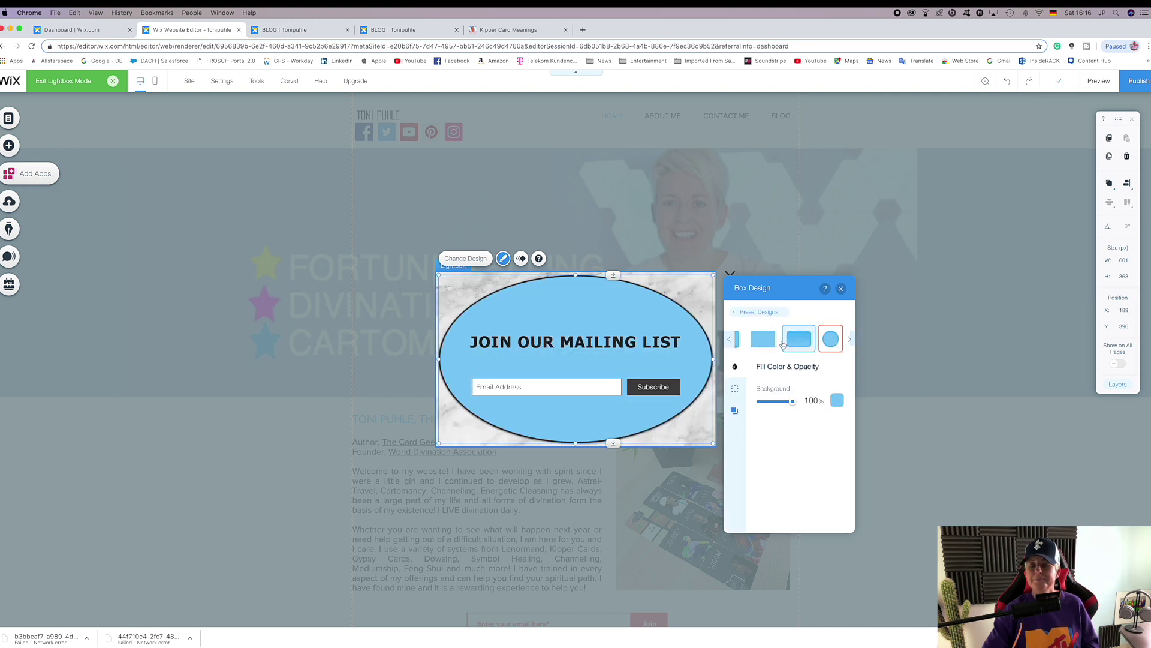
{"action": "left_click", "coordinate": [729, 339]}
{"action": "left_click", "coordinate": [741, 340]}
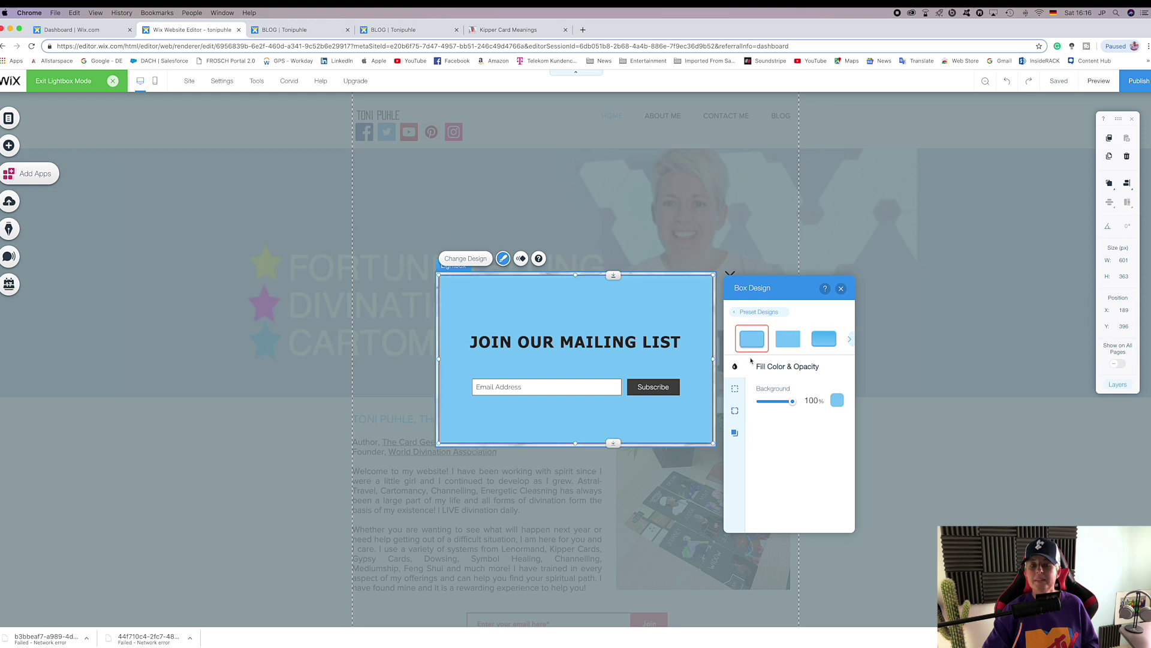
Make the box border red and toggle the shadow off and back on.
{"action": "left_click", "coordinate": [736, 389]}
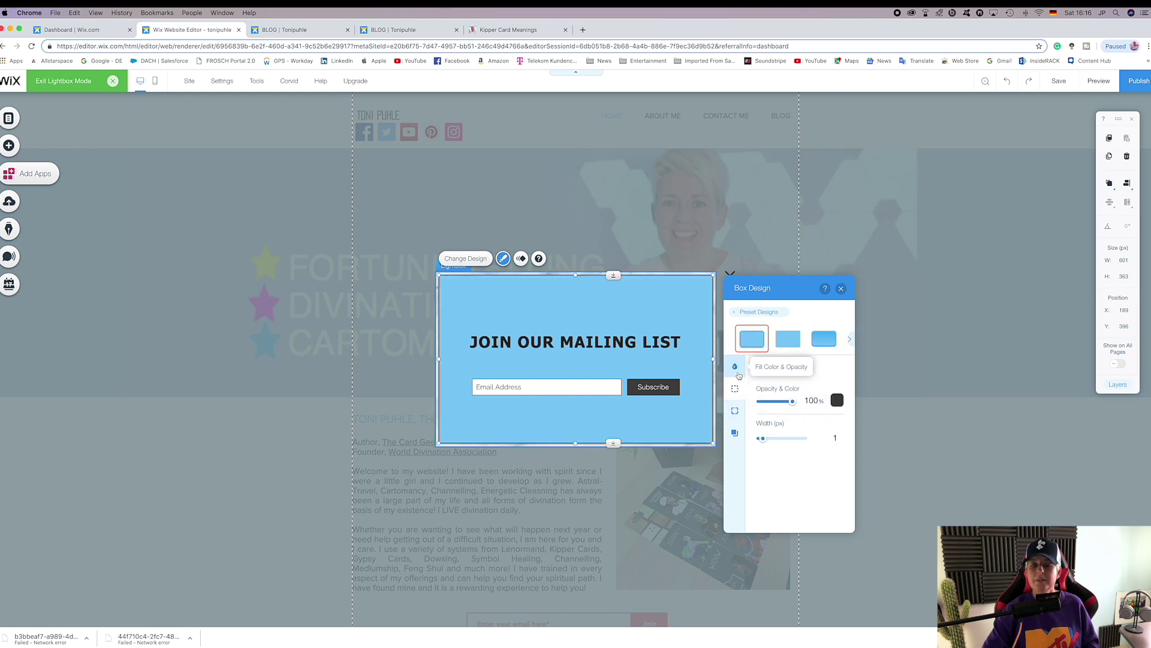
{"action": "left_click", "coordinate": [837, 400]}
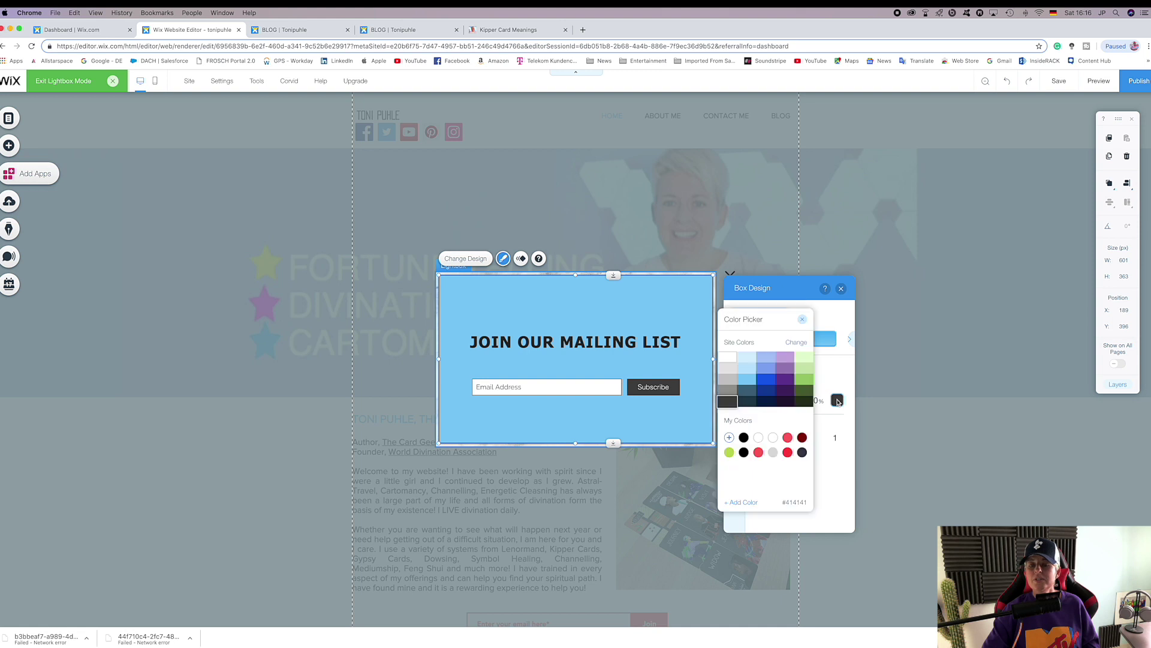
{"action": "left_click", "coordinate": [792, 383]}
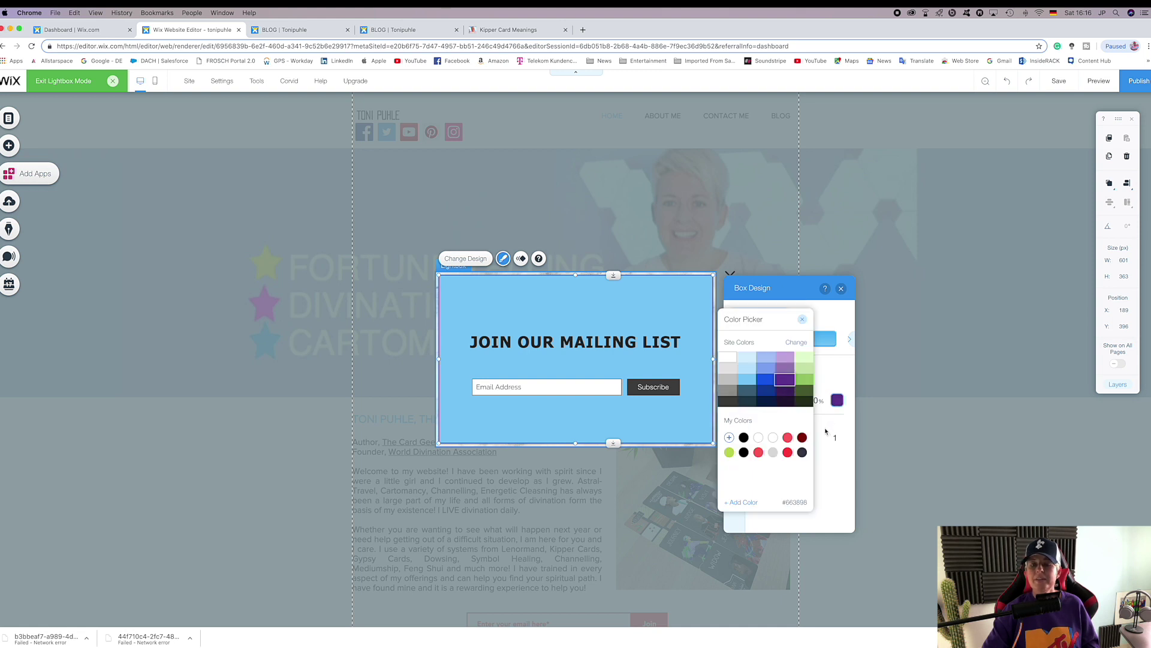
{"action": "left_click", "coordinate": [787, 437]}
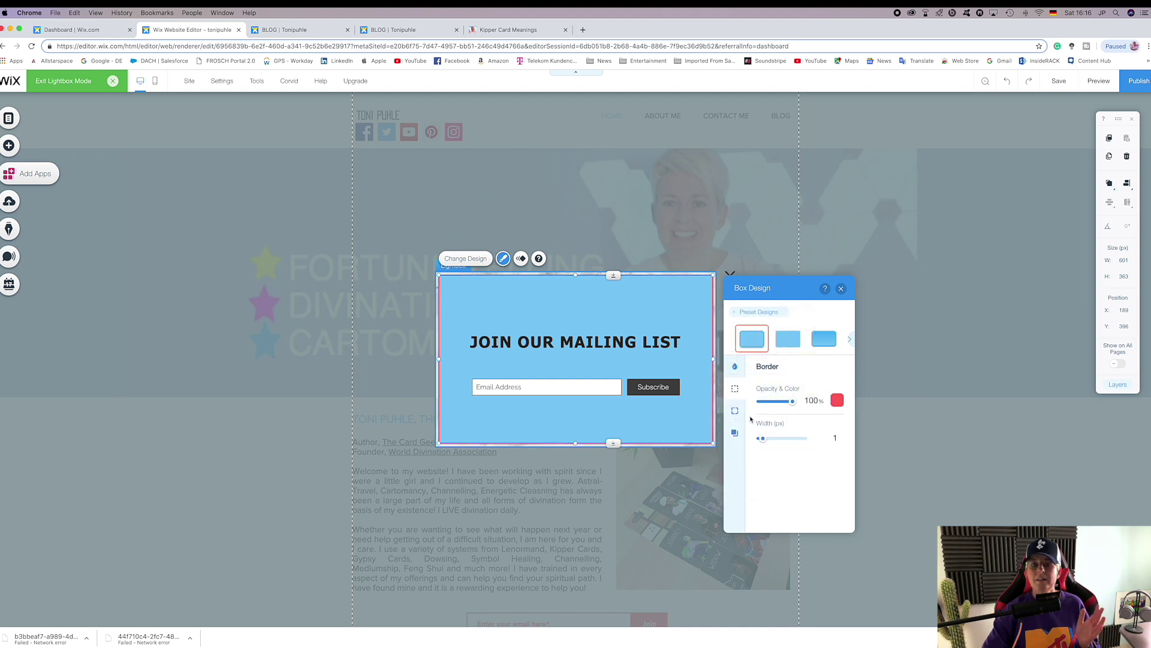
{"action": "left_click", "coordinate": [735, 433]}
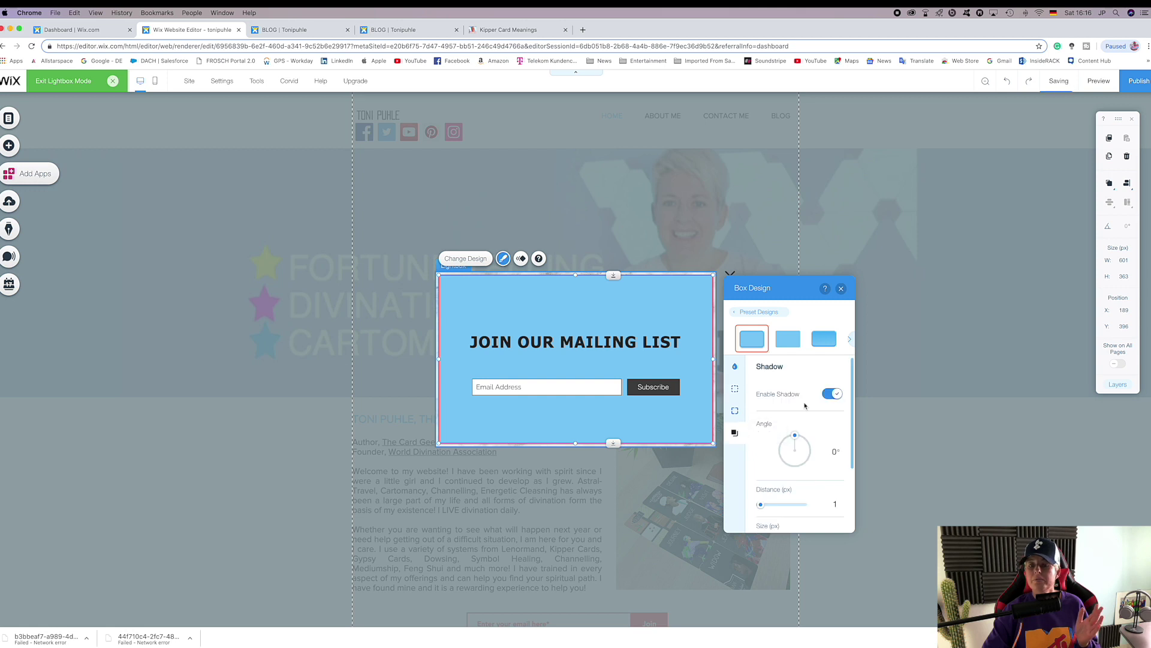
{"action": "left_click", "coordinate": [832, 394]}
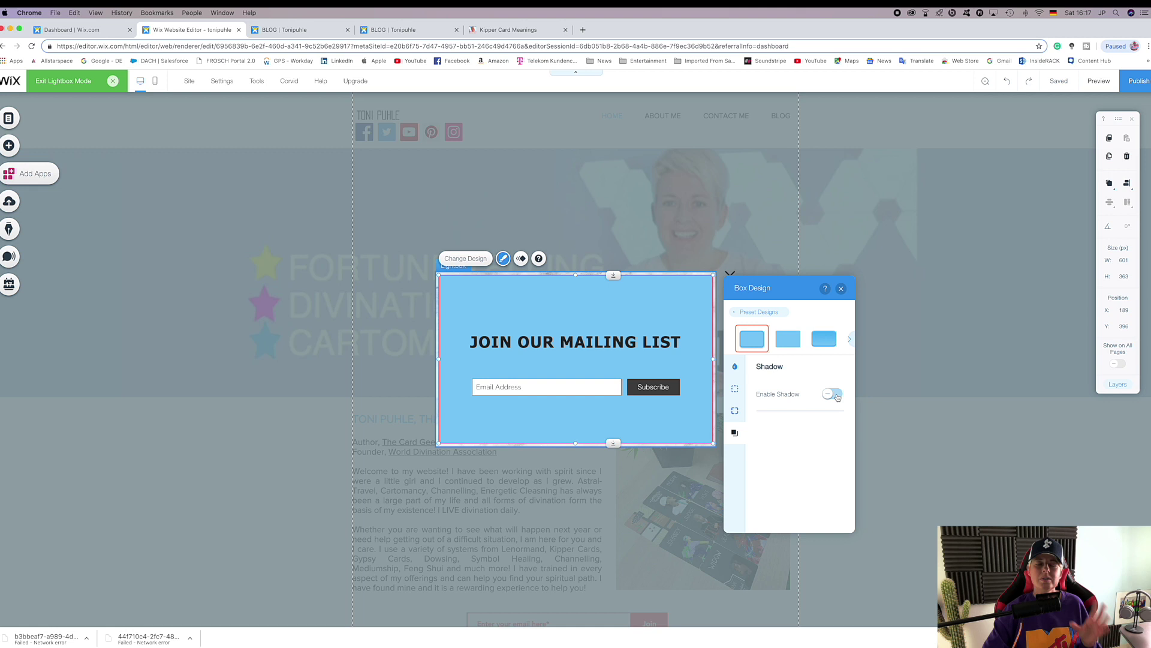
{"action": "left_click", "coordinate": [838, 398]}
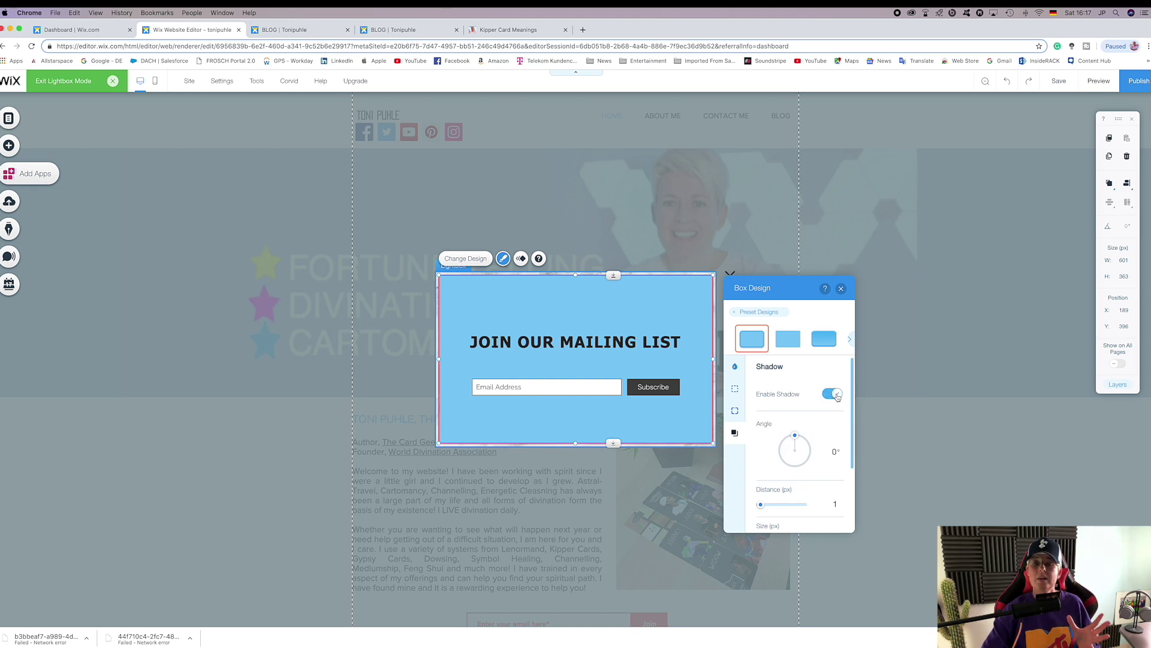
Preview a translucent box fill, then return to the box design options.
{"action": "left_click", "coordinate": [732, 369]}
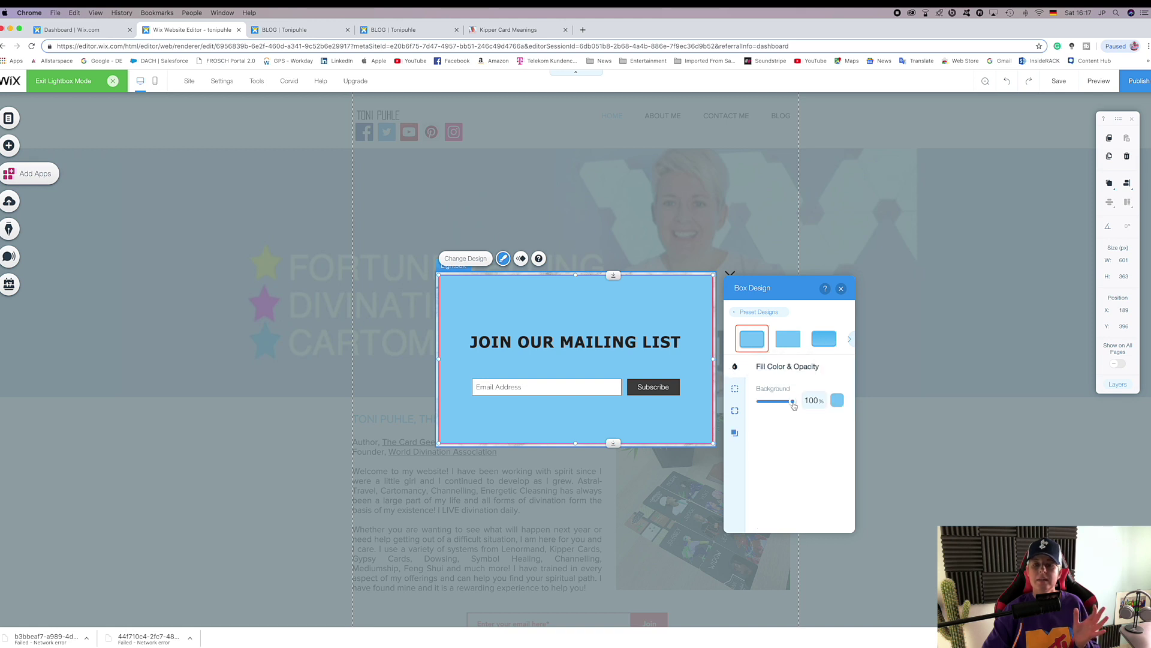
{"action": "mouse_move", "coordinate": [792, 401]}
{"action": "left_mouse_down"}
{"action": "mouse_move", "coordinate": [759, 402]}
{"action": "mouse_move", "coordinate": [805, 407]}
{"action": "left_mouse_up"}
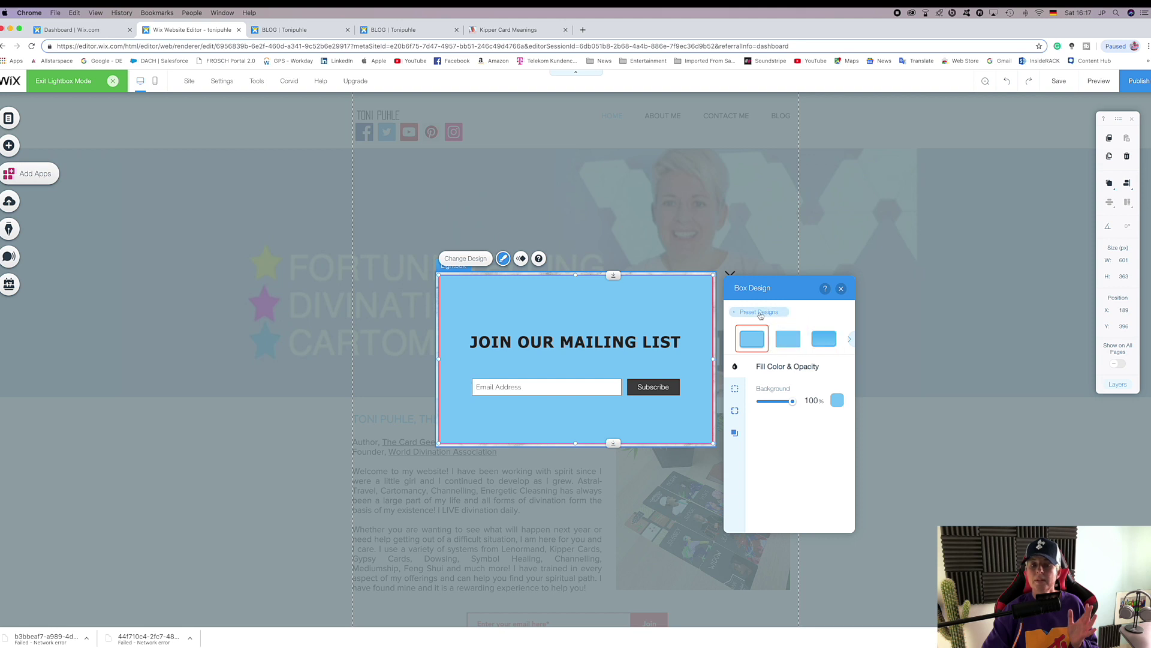
{"action": "left_click", "coordinate": [760, 312]}
{"action": "left_click", "coordinate": [790, 516]}
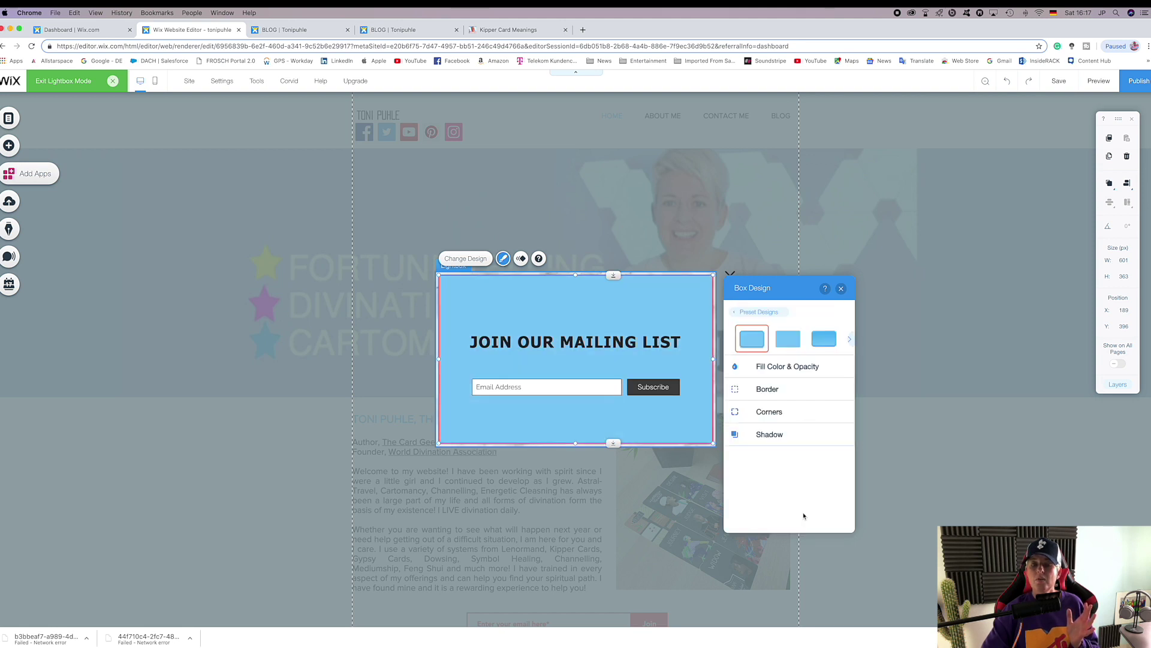
Set the box shadow opacity to 100%.
{"action": "left_click", "coordinate": [765, 390]}
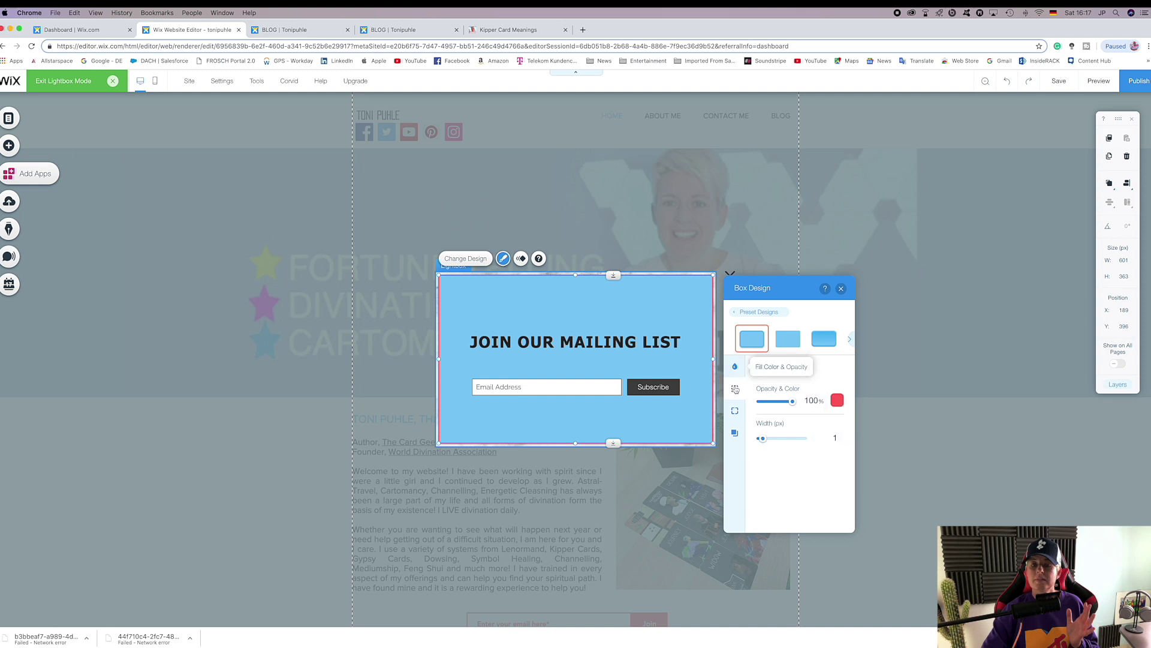
{"action": "left_click", "coordinate": [736, 411]}
{"action": "left_click", "coordinate": [735, 432]}
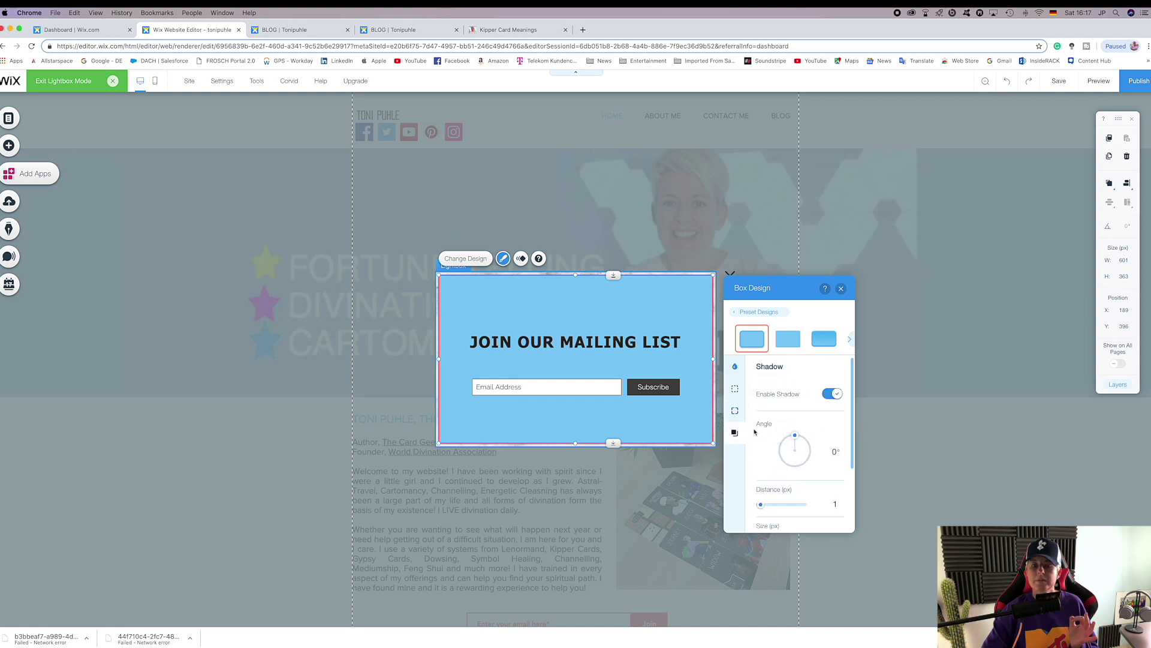
{"action": "scroll", "coordinate": [785, 450], "scroll_direction": "down", "scroll_amount": 3}
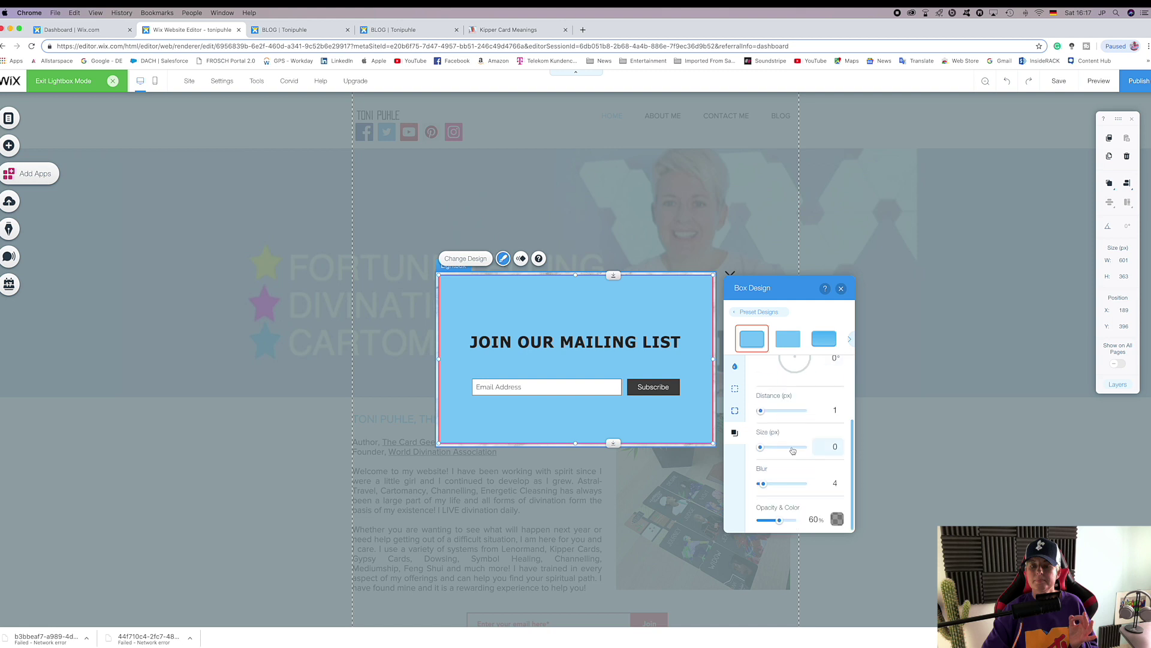
{"action": "left_click", "coordinate": [816, 519]}
{"action": "type", "text": "100"}
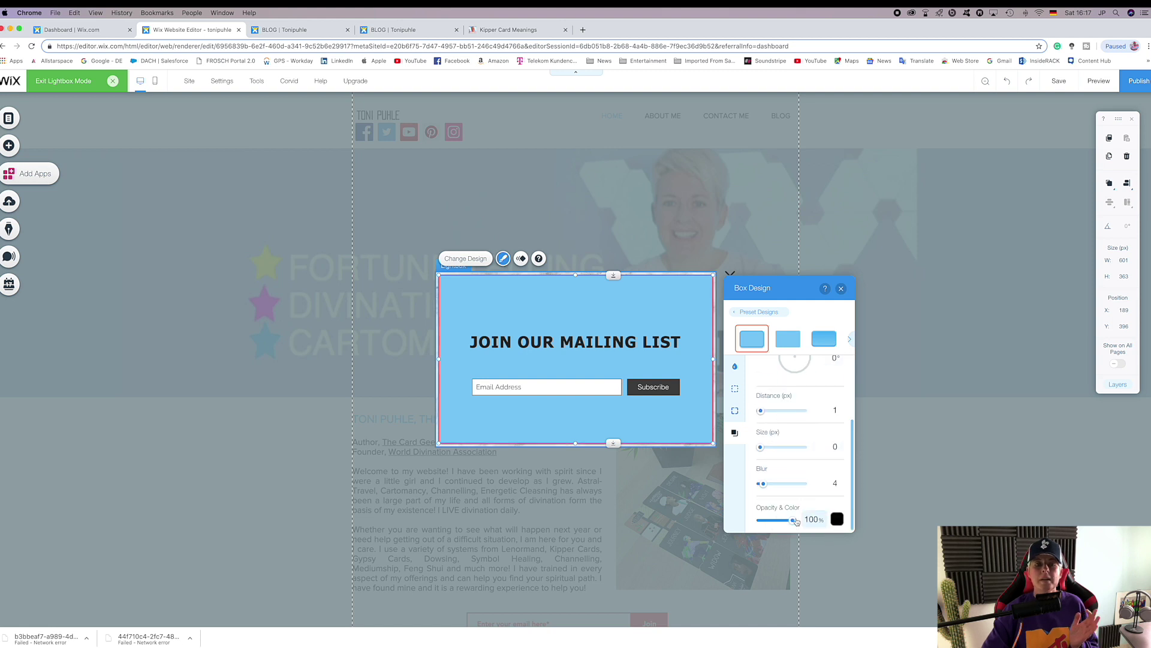
{"action": "key", "text": "Return"}
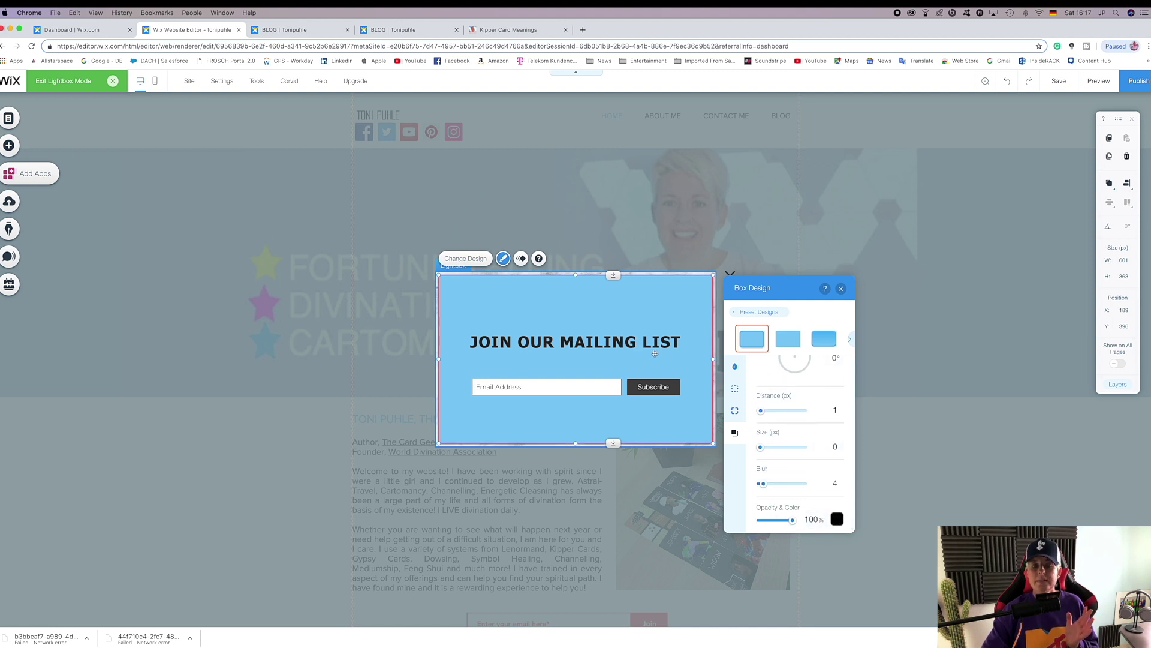
Retype the lightbox heading as 'SUBSCRIBE TO OUR BLOG' and select the signup form.
{"action": "double_click", "coordinate": [536, 339]}
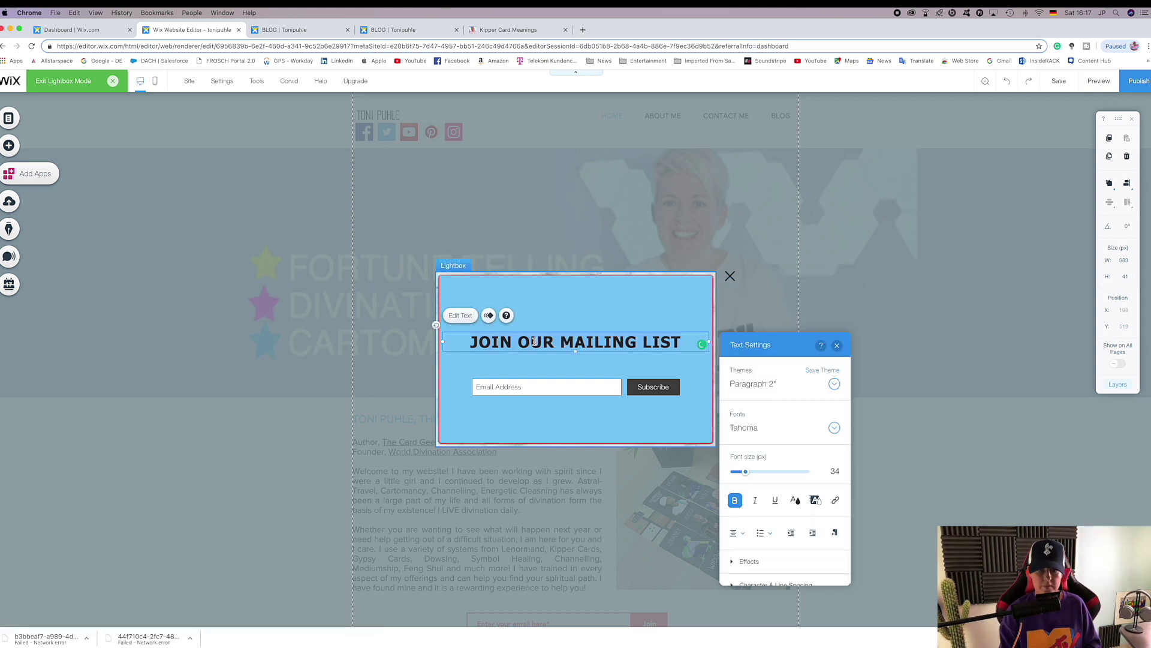
{"action": "type", "text": "SUV"}
{"action": "key", "text": "BackSpace"}
{"action": "type", "text": "B"}
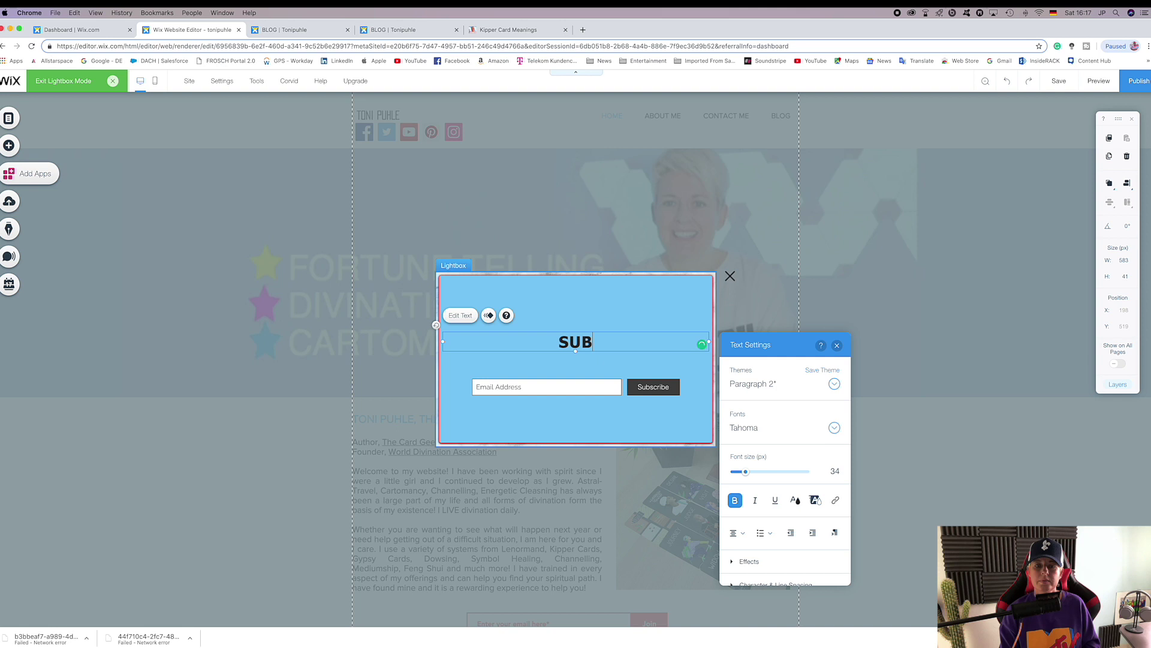
{"action": "type", "text": "SCRIBE T"}
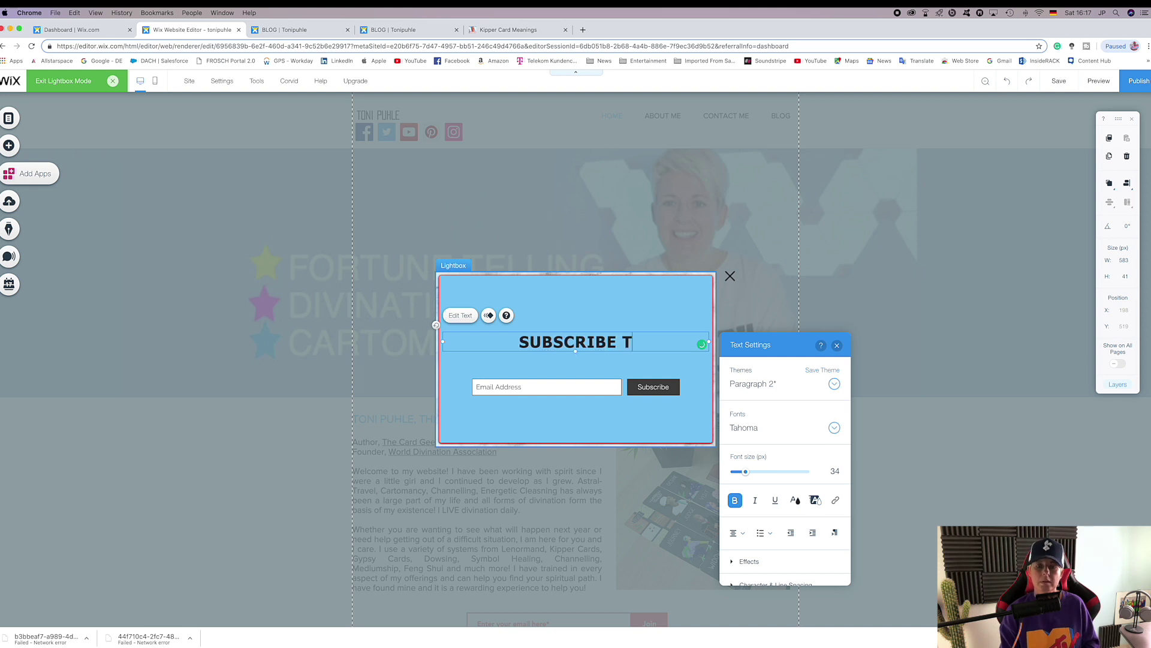
{"action": "type", "text": "O OUR BLO"}
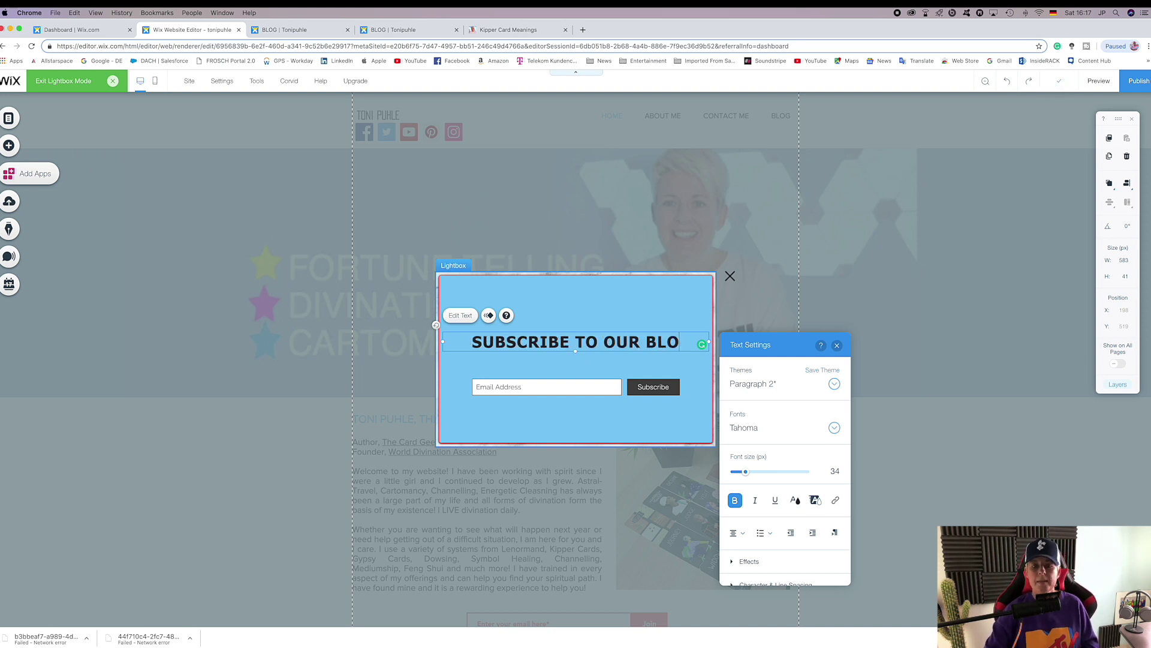
{"action": "type", "text": "G"}
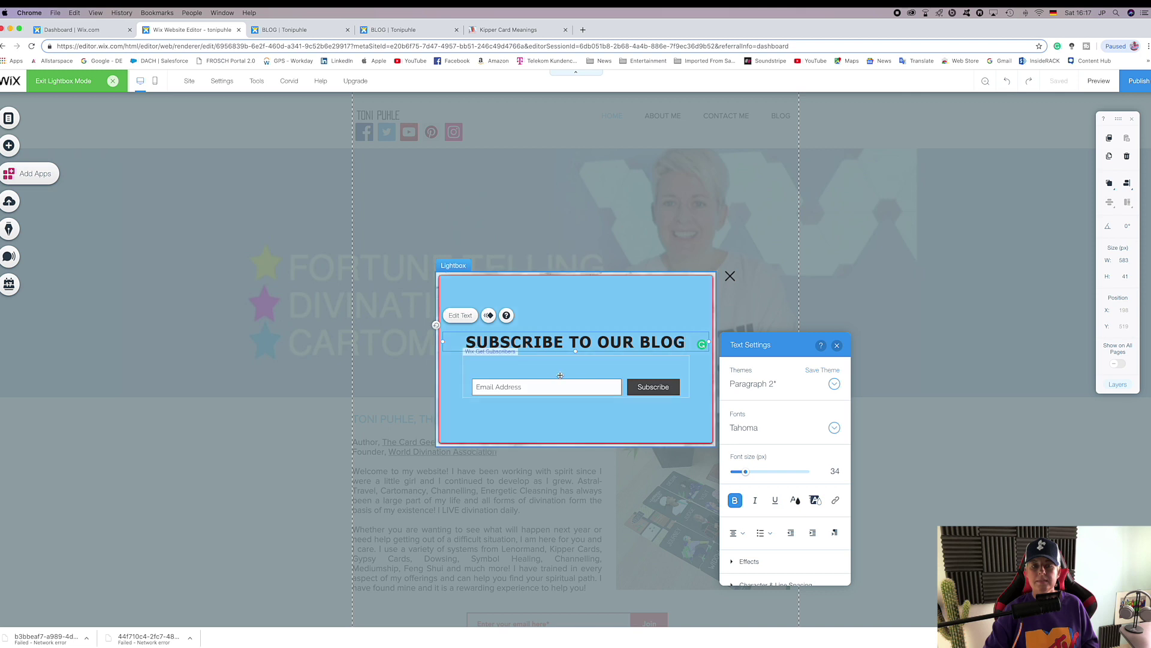
{"action": "left_click", "coordinate": [620, 391]}
Switch the signup form's layout to Vertical, stacking the email field above Subscribe.
{"action": "left_click", "coordinate": [480, 339]}
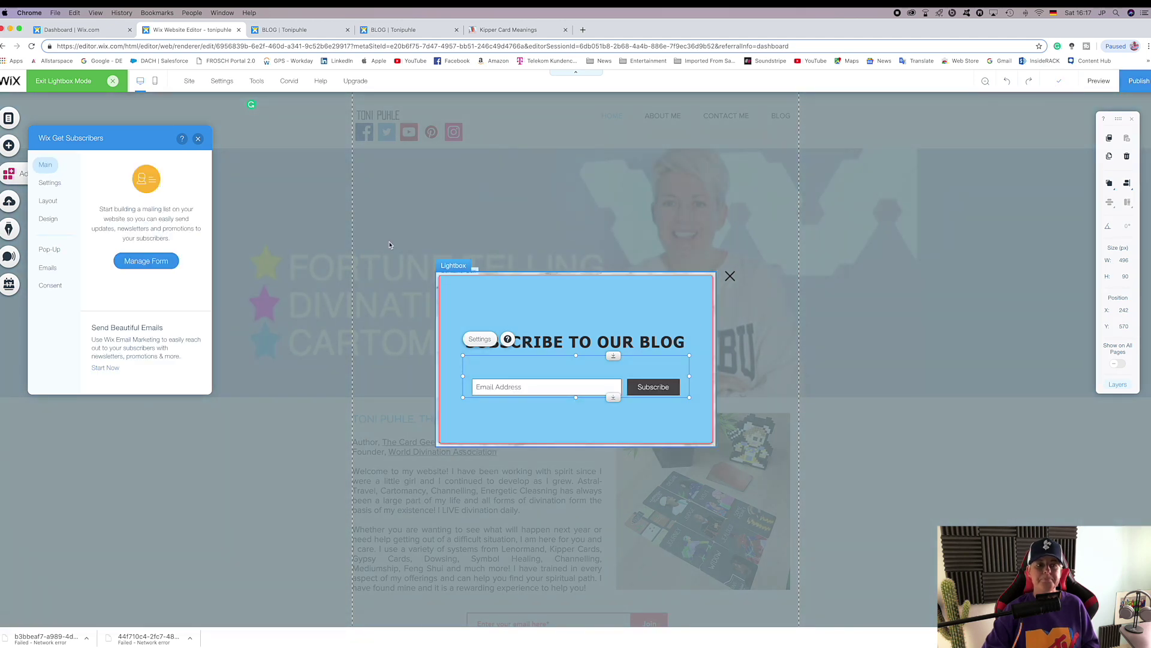
{"action": "left_click", "coordinate": [52, 183]}
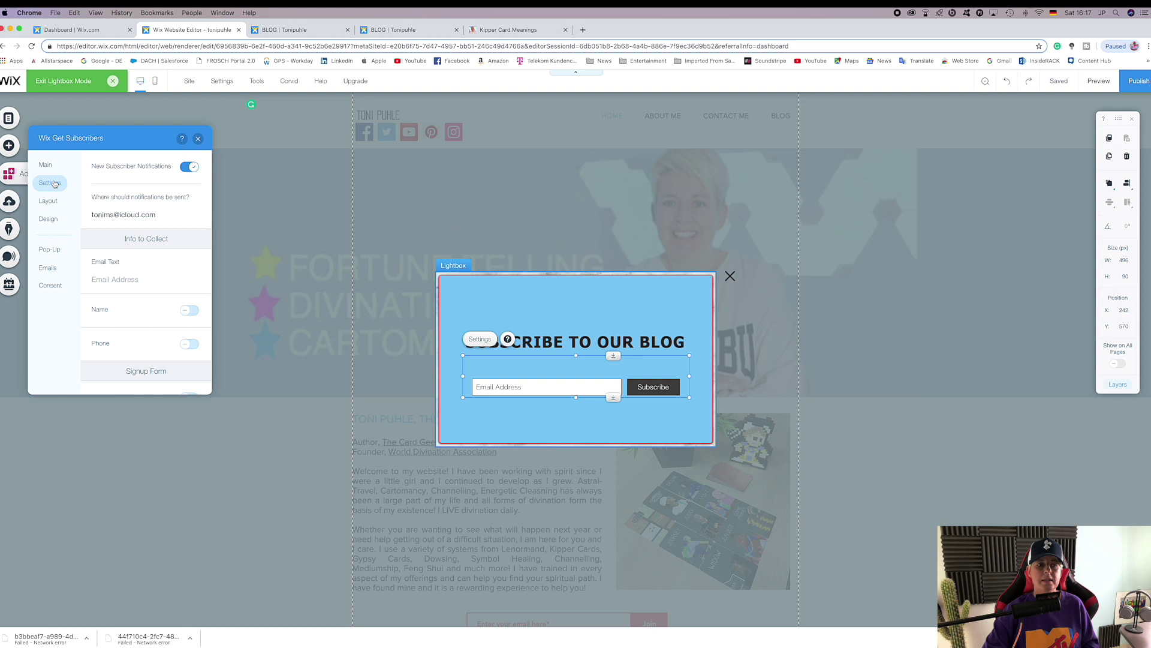
{"action": "left_click", "coordinate": [50, 202]}
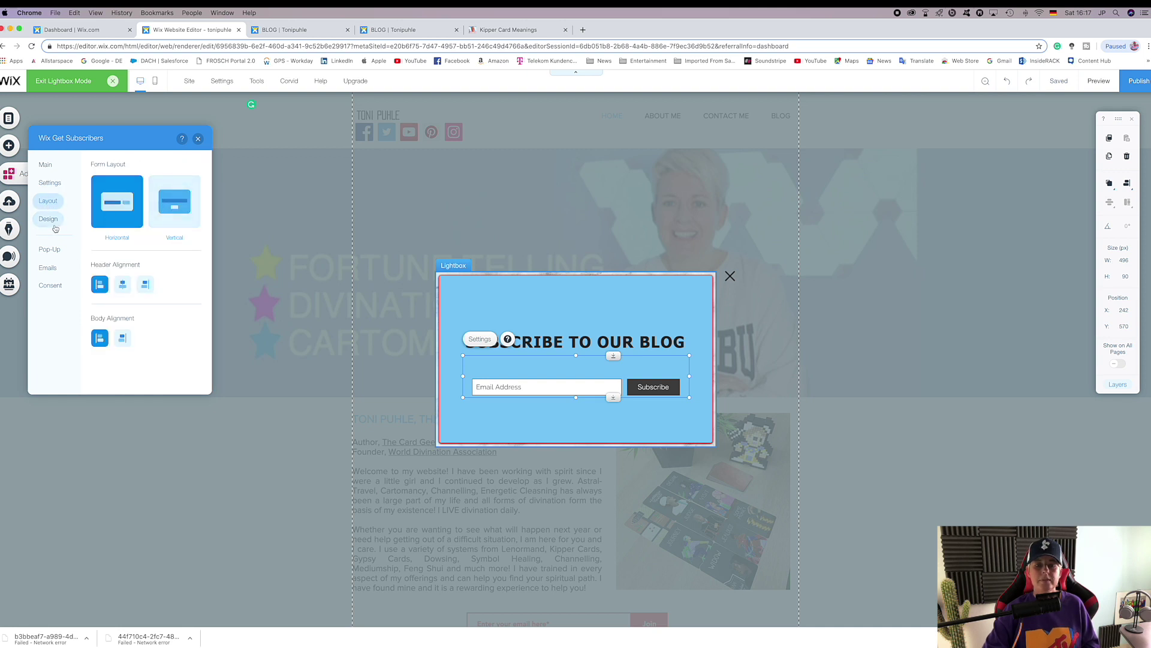
{"action": "left_click", "coordinate": [183, 213]}
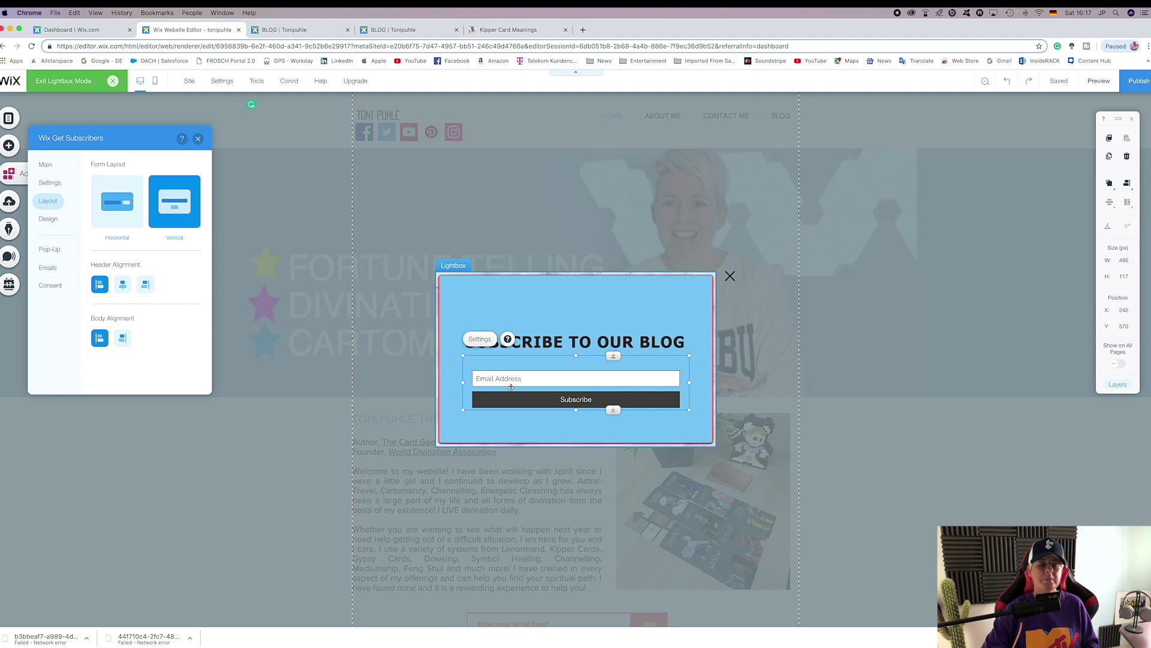
Try the Postcard, Classic, Elegant and Headline form styles, keeping Strip.
{"action": "left_click", "coordinate": [49, 222]}
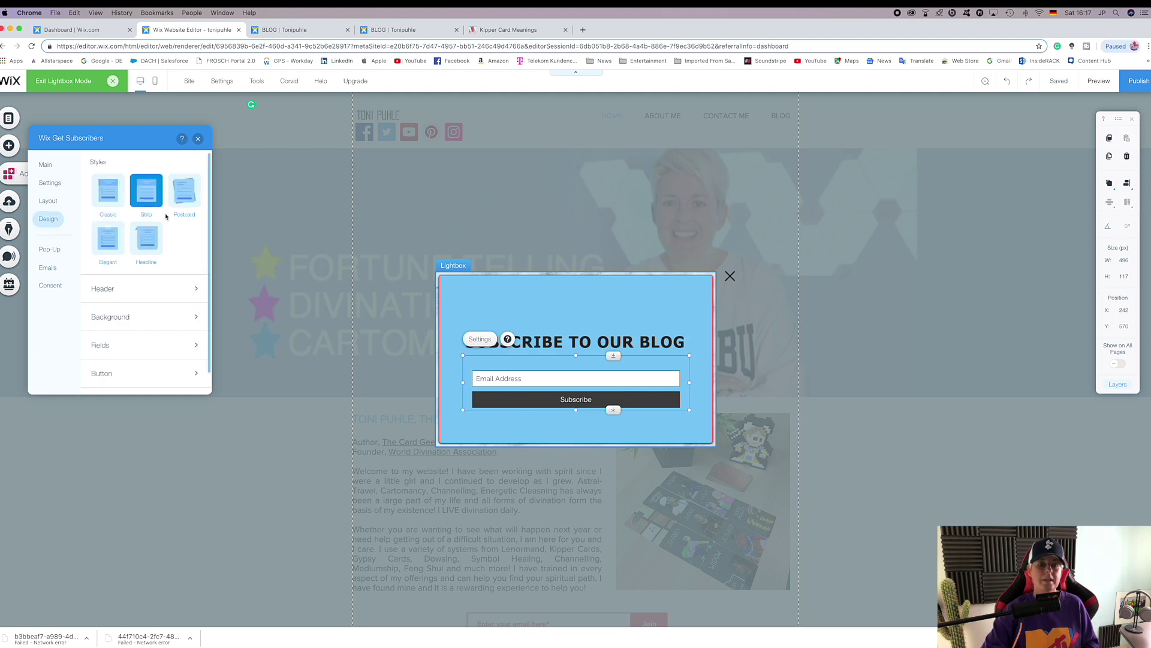
{"action": "left_click", "coordinate": [178, 198]}
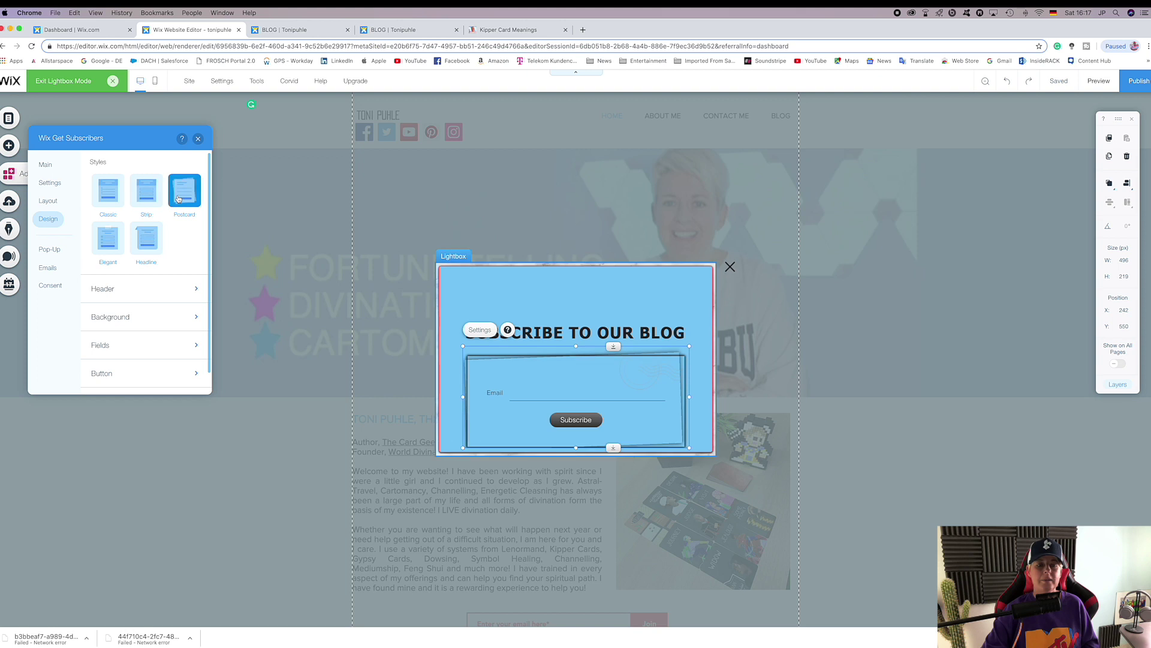
{"action": "left_click", "coordinate": [111, 192]}
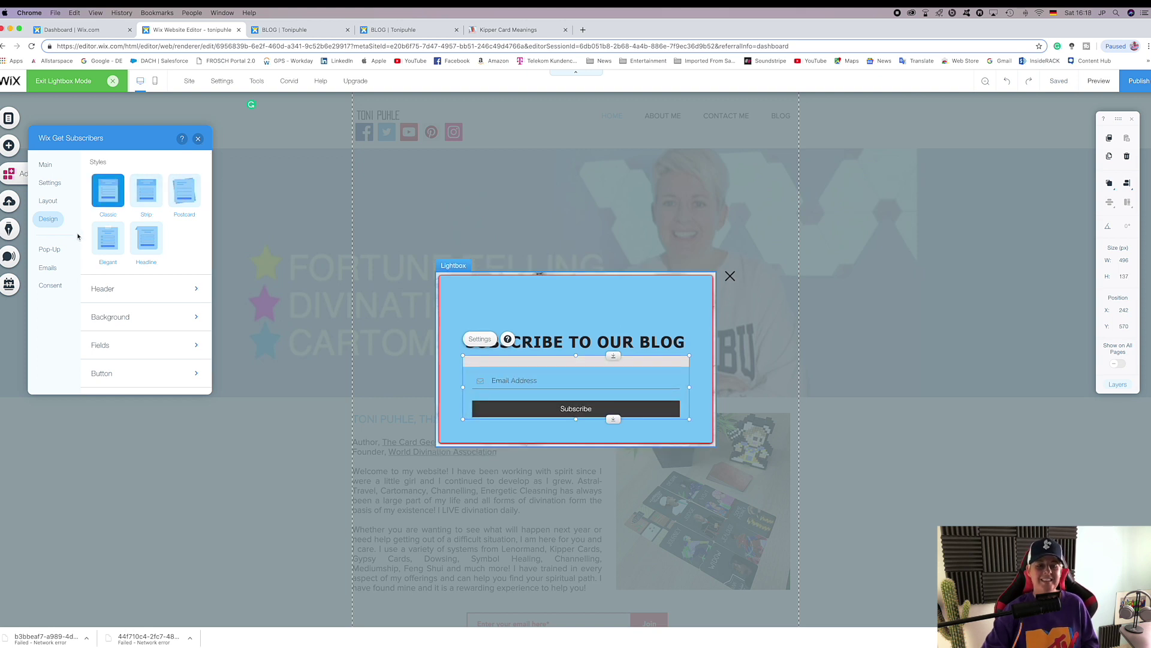
{"action": "left_click", "coordinate": [106, 241]}
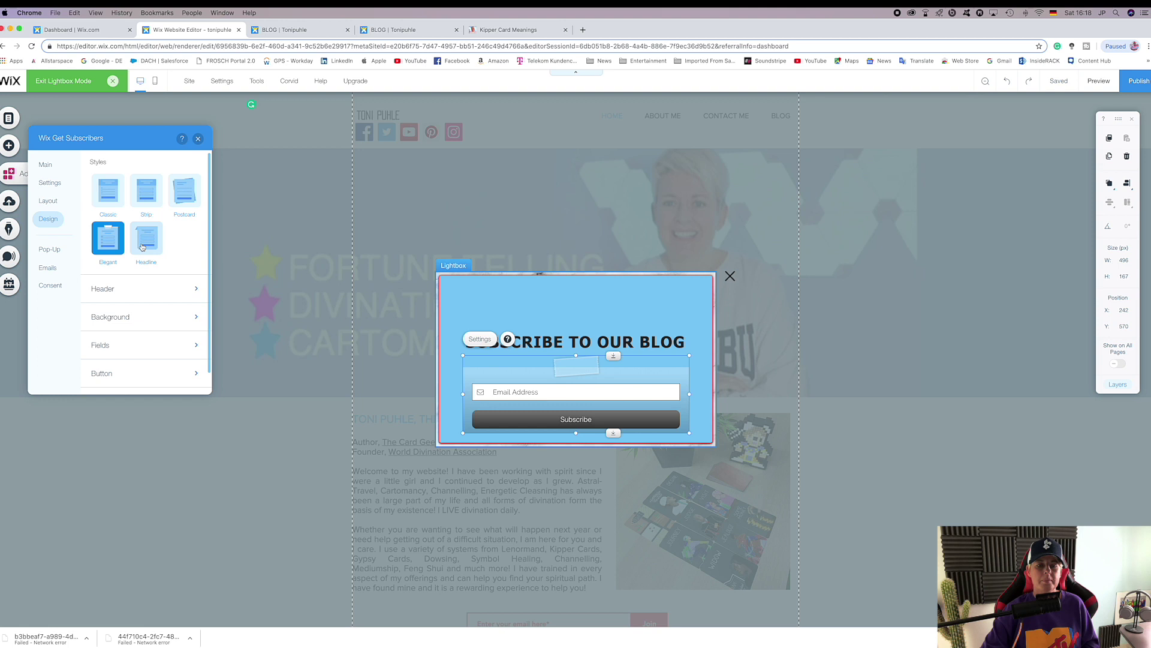
{"action": "left_click", "coordinate": [144, 246]}
{"action": "left_click", "coordinate": [146, 190]}
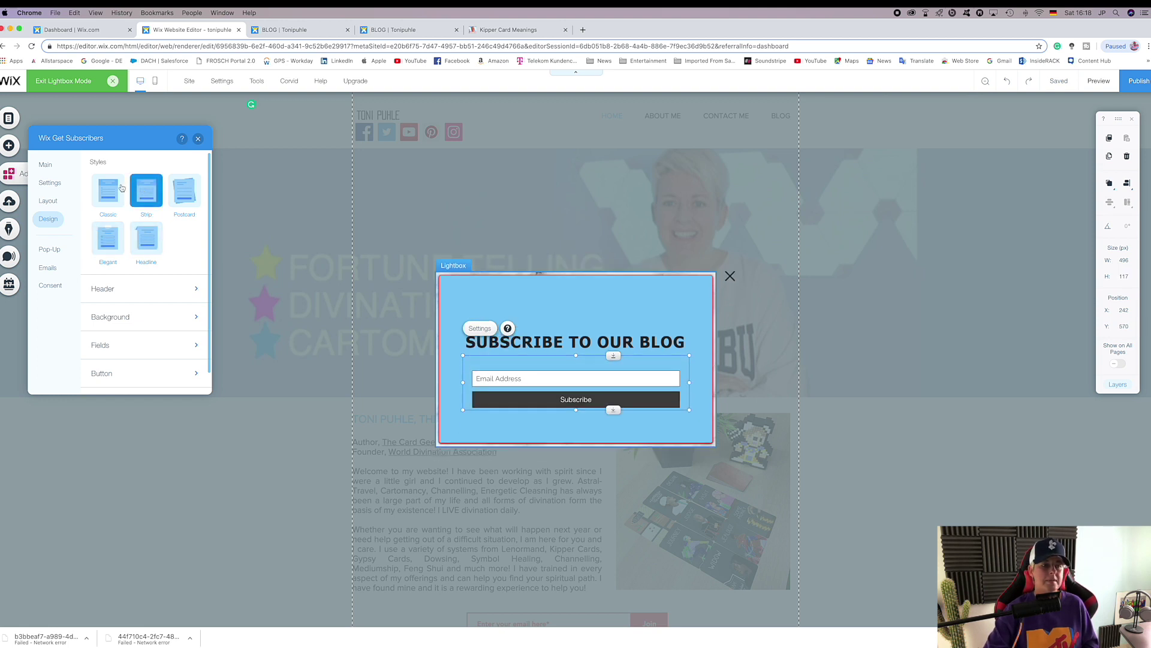
Dismiss the Grow Your Mailing List tip and close the Get Subscribers settings.
{"action": "left_click", "coordinate": [54, 251]}
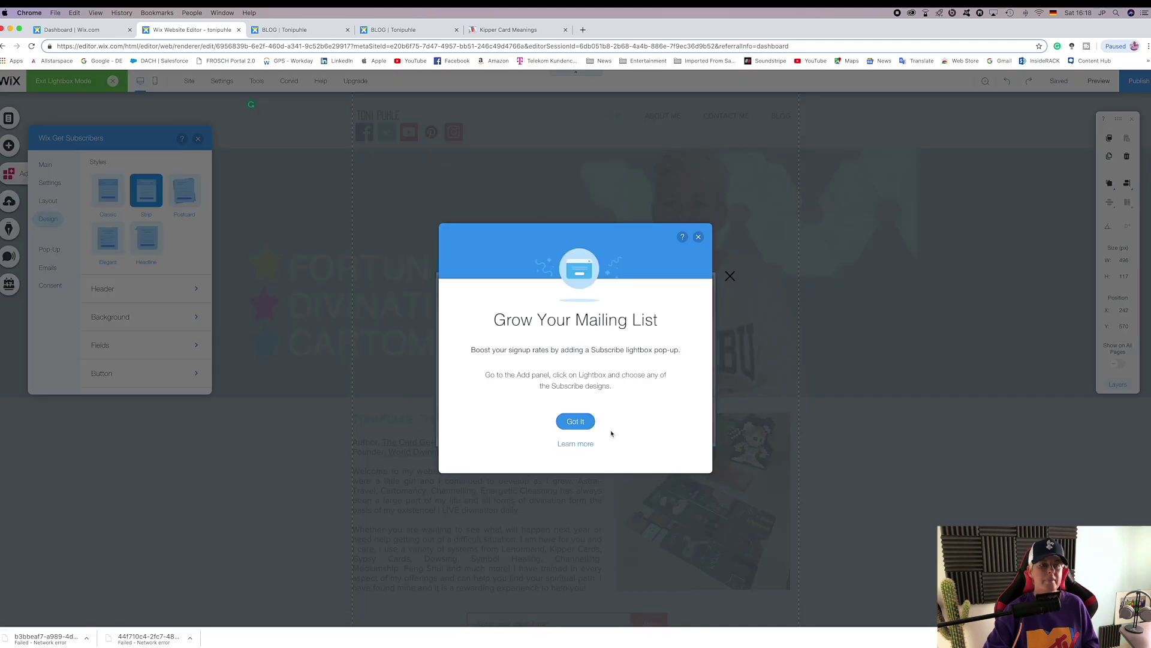
{"action": "left_click", "coordinate": [576, 421]}
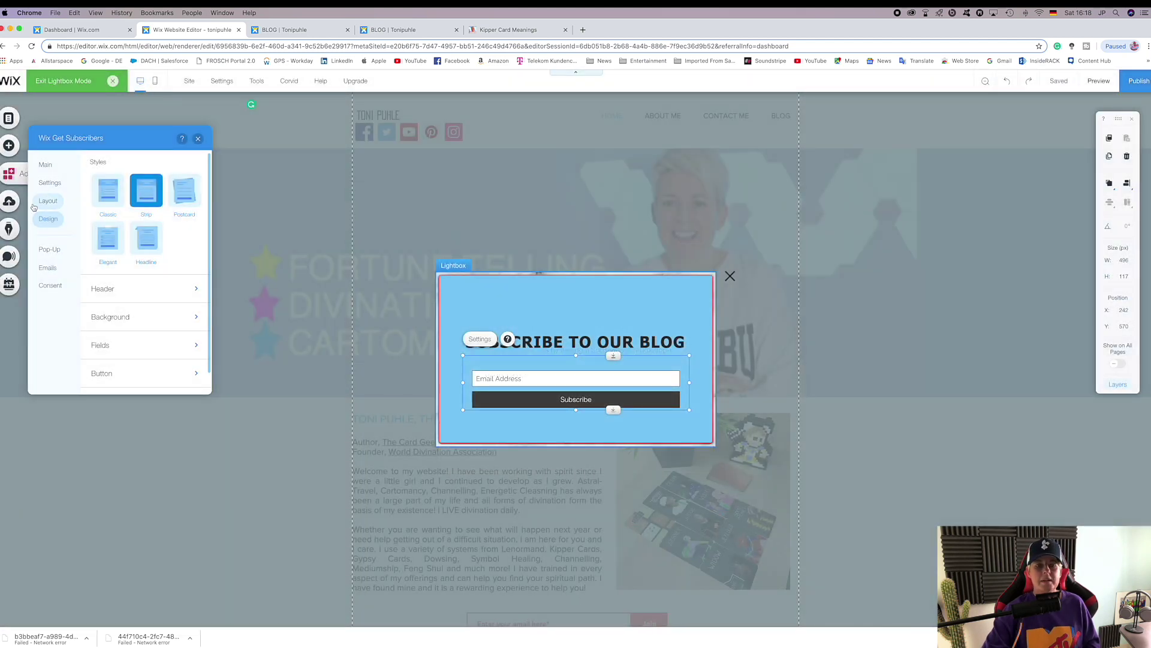
{"action": "left_click", "coordinate": [52, 165]}
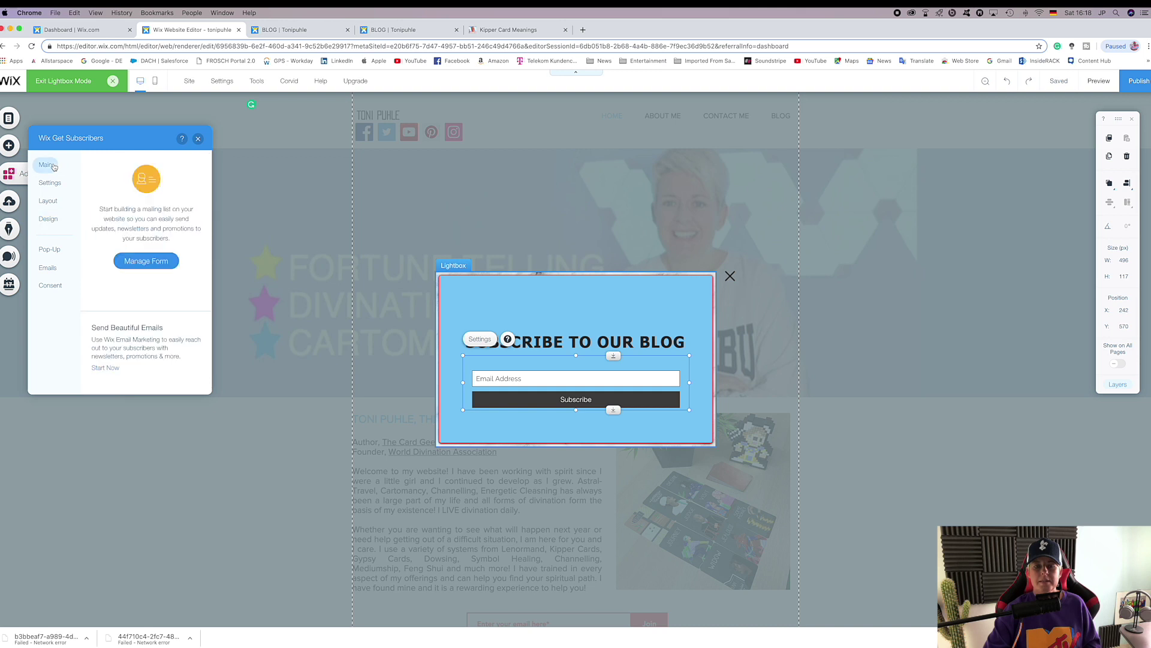
{"action": "left_click", "coordinate": [199, 139]}
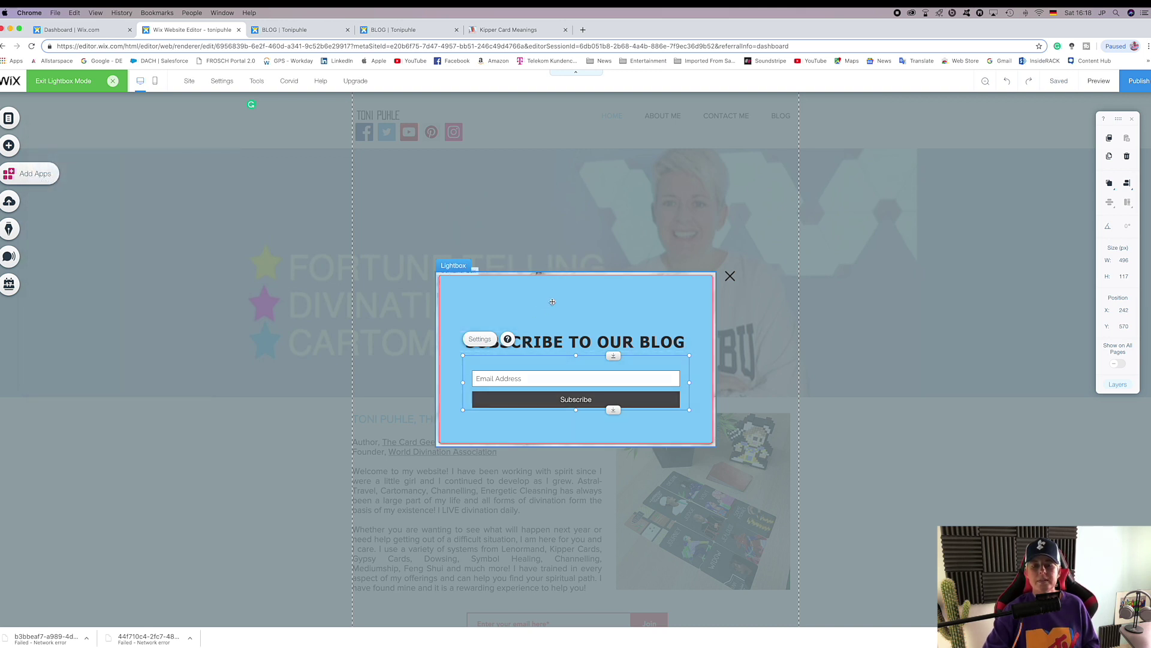
Select the lightbox box, then the whole Lightbox container around it.
{"action": "left_click", "coordinate": [563, 321]}
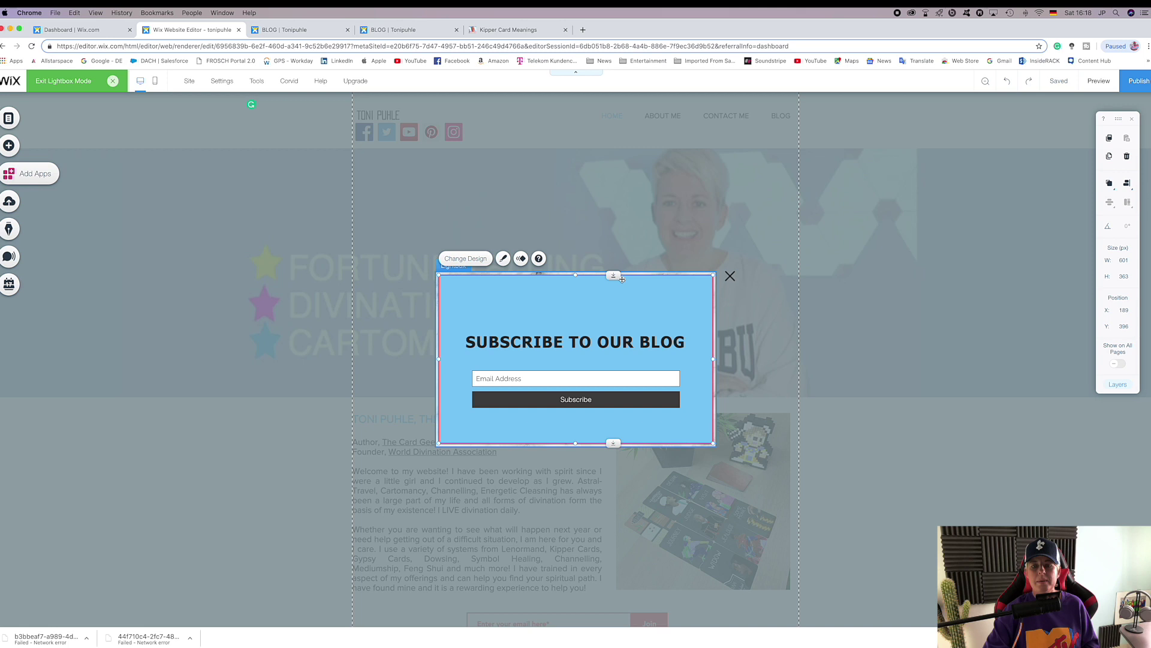
{"action": "left_click", "coordinate": [641, 278]}
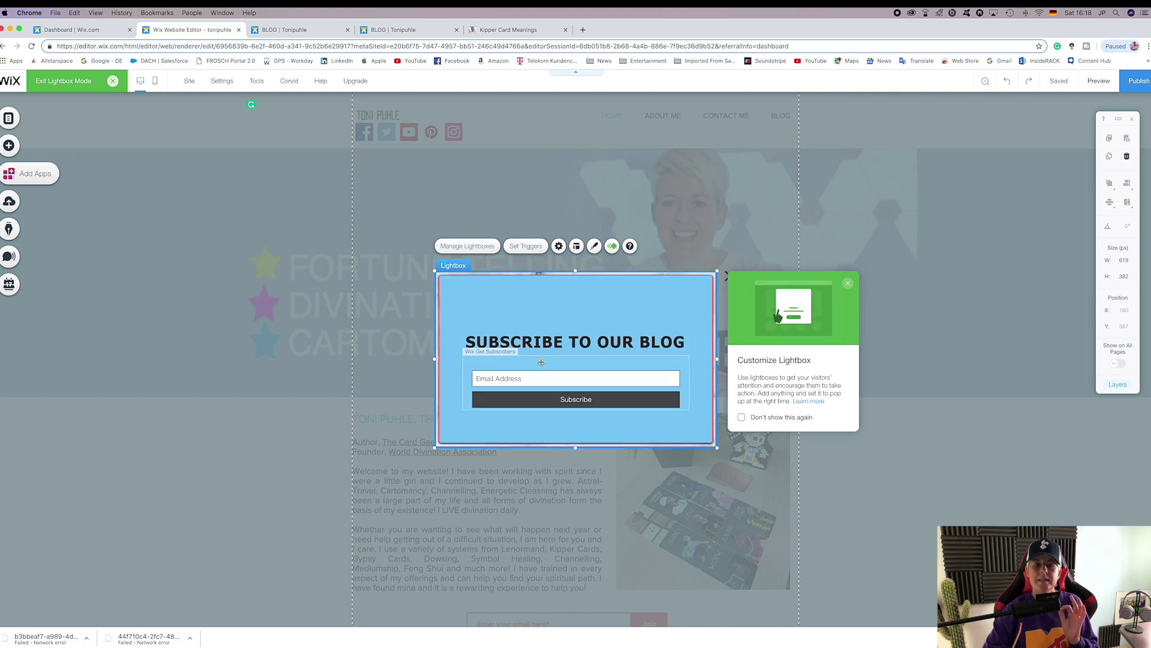
Rename the lightbox to 'blog' in its settings.
{"action": "left_click", "coordinate": [530, 249]}
{"action": "key", "text": "super+a"}
{"action": "type", "text": "subsrie"}
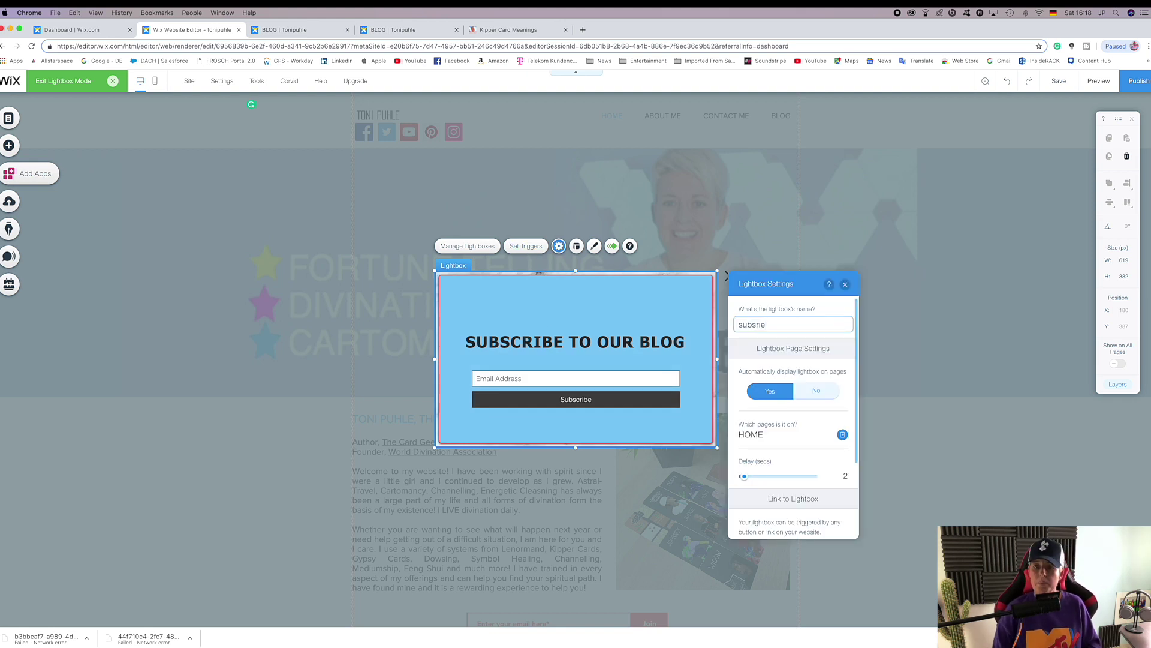
{"action": "key", "text": "super+a"}
{"action": "type", "text": "blog"}
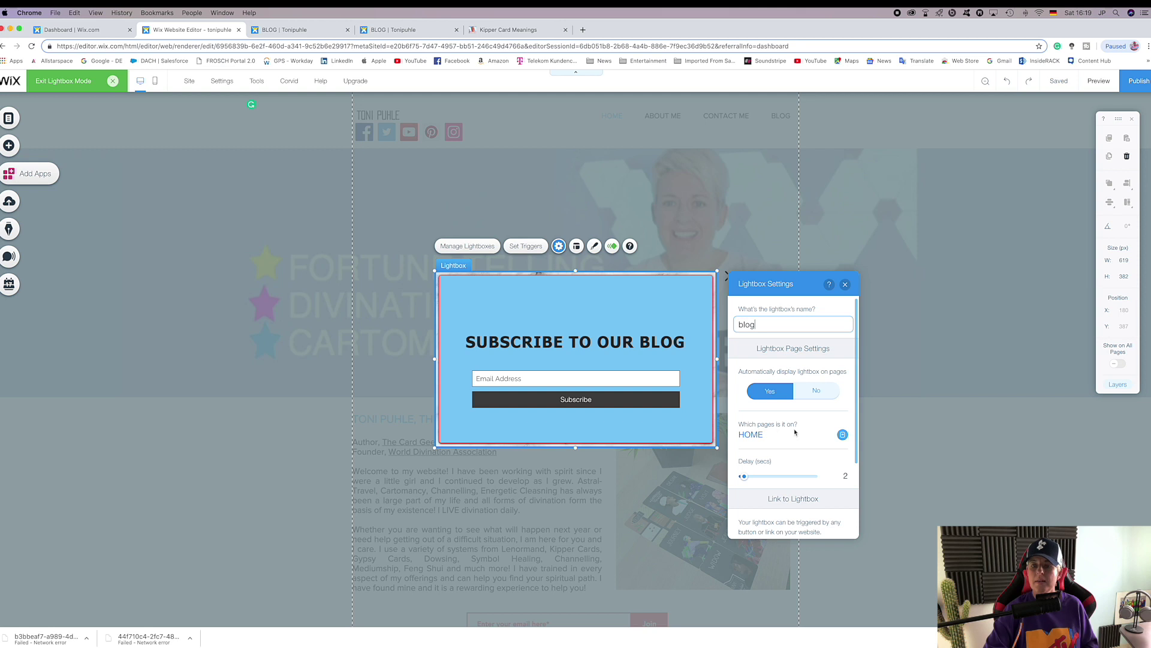
Keep the lightbox on HOME only, leave the close button off, and close settings.
{"action": "scroll", "coordinate": [840, 434], "scroll_direction": "down", "scroll_amount": 3}
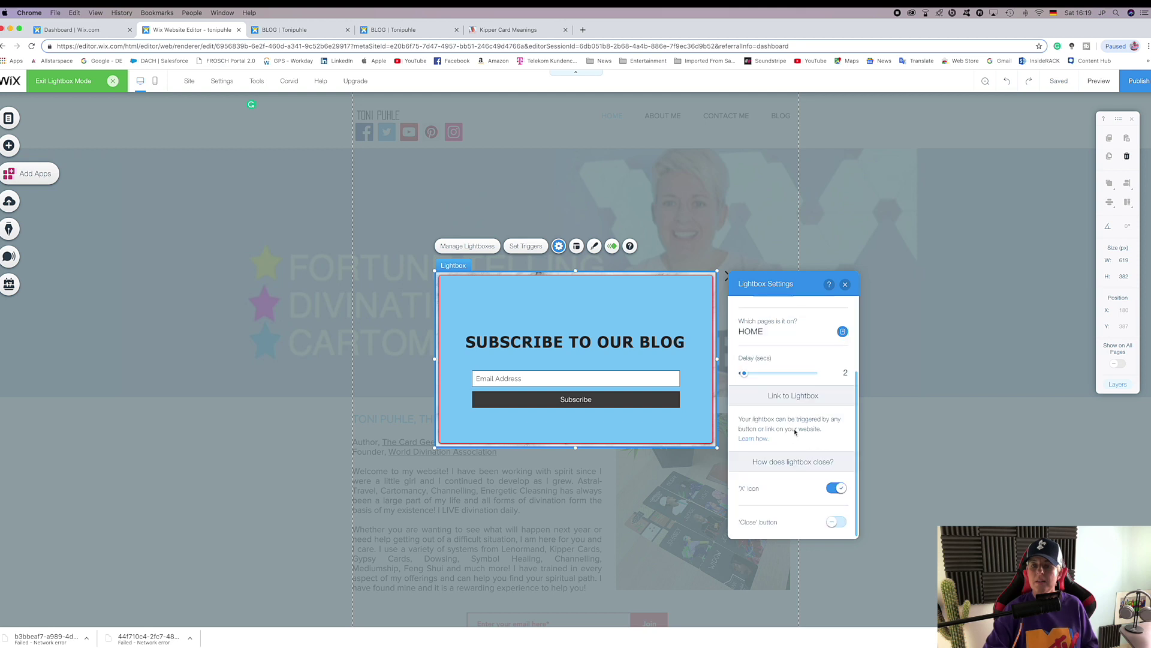
{"action": "left_click", "coordinate": [842, 331]}
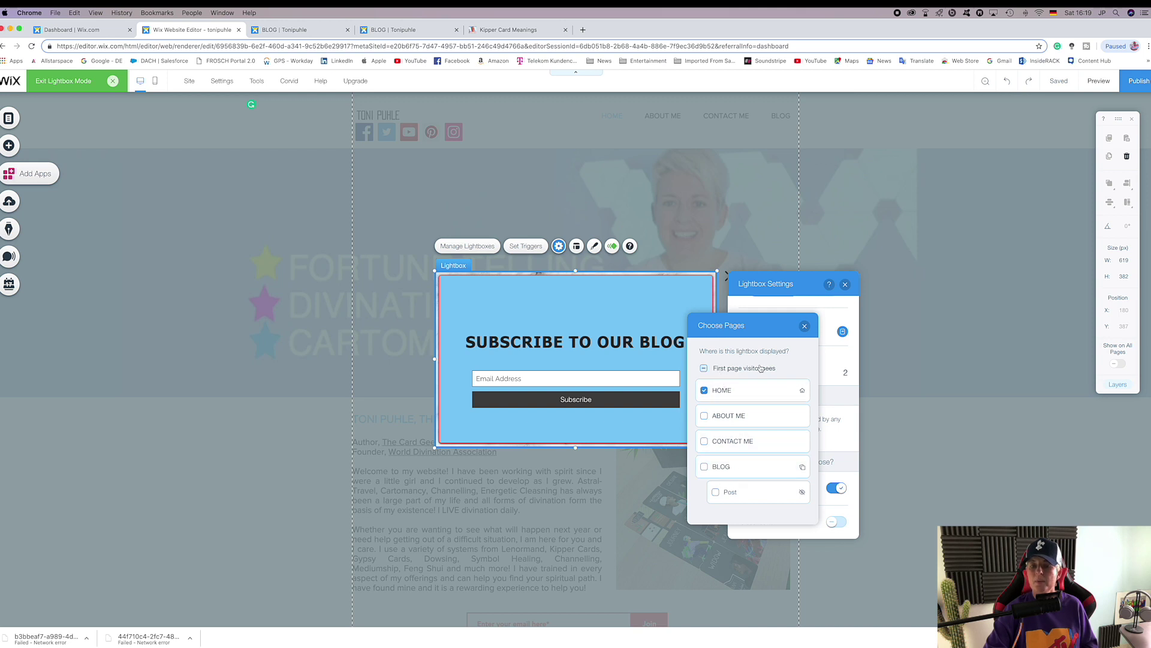
{"action": "left_click", "coordinate": [805, 326]}
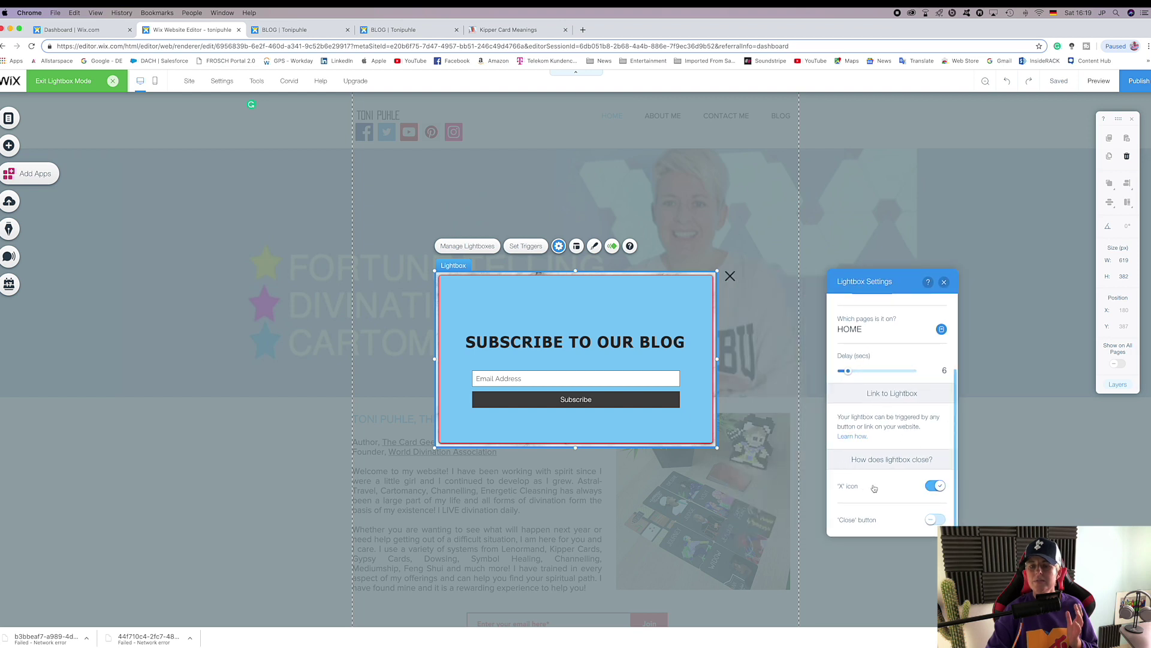
{"action": "left_click", "coordinate": [936, 519]}
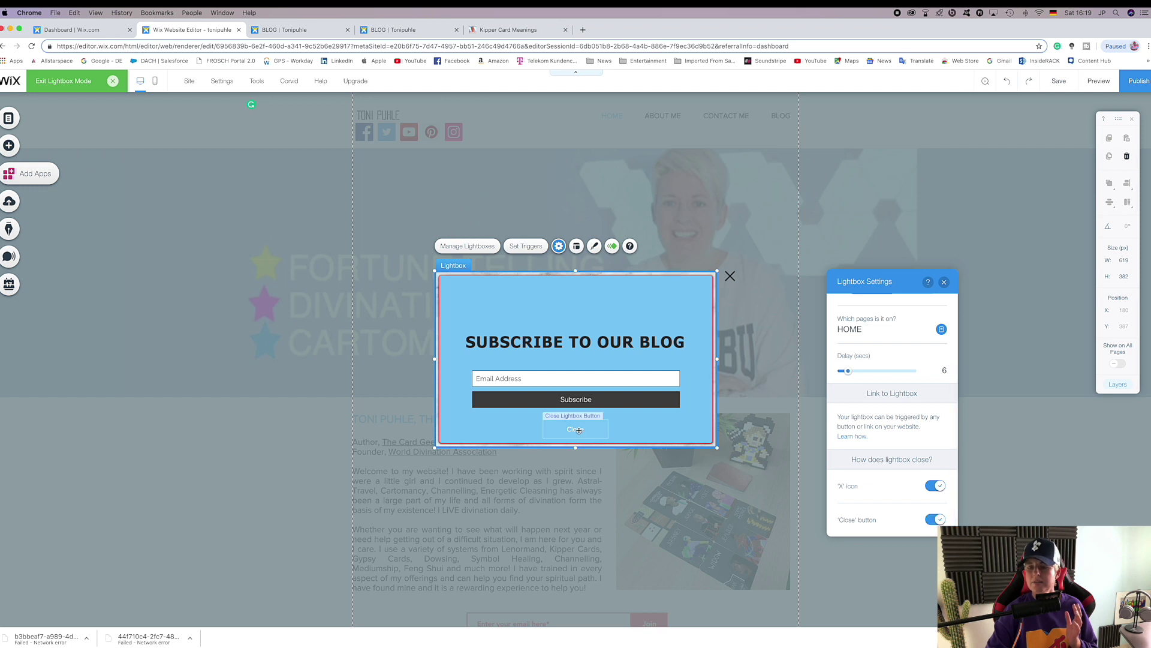
{"action": "left_click", "coordinate": [933, 520]}
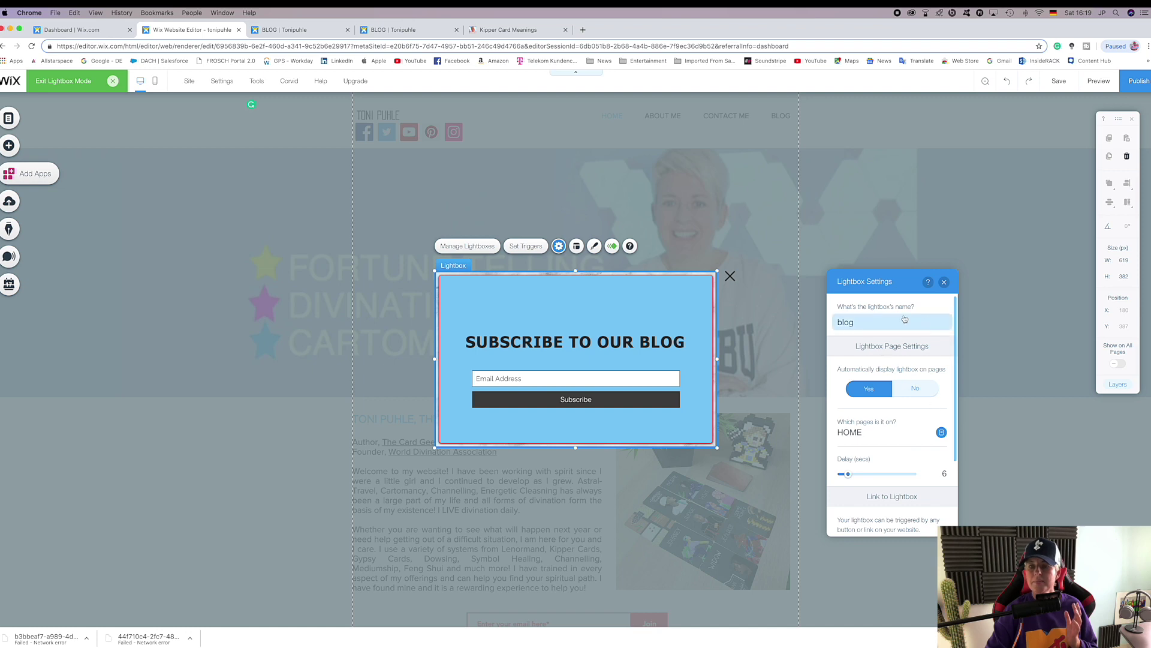
{"action": "left_click", "coordinate": [946, 282]}
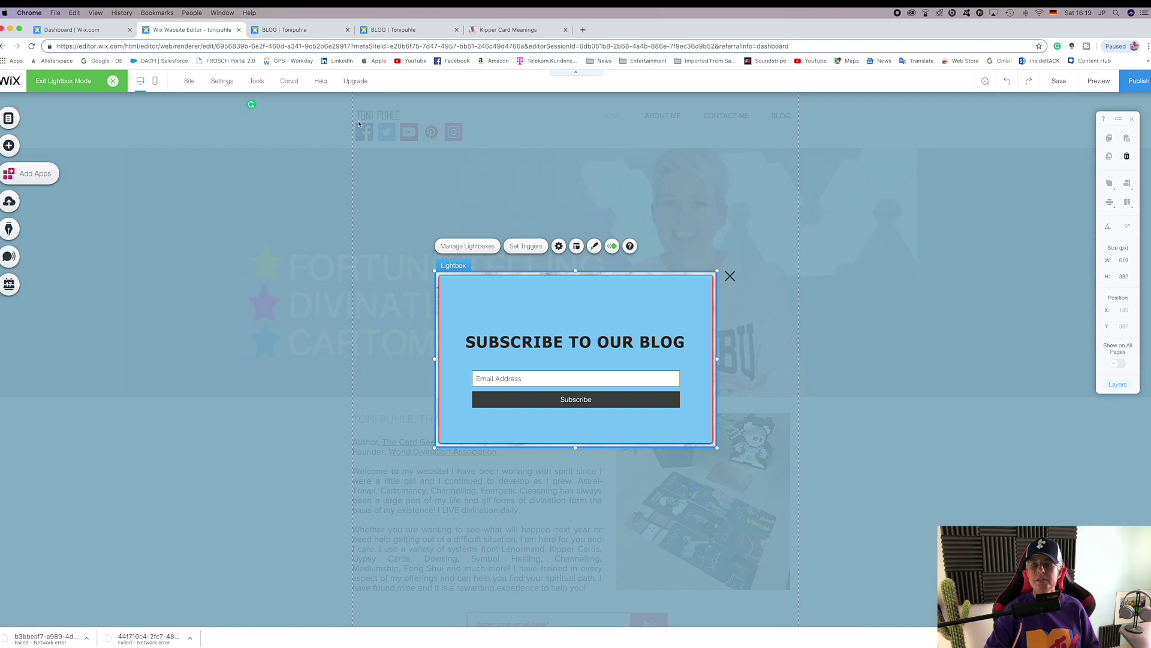
Select the overlay and preview several patterned overlay backgrounds.
{"action": "left_click", "coordinate": [856, 207]}
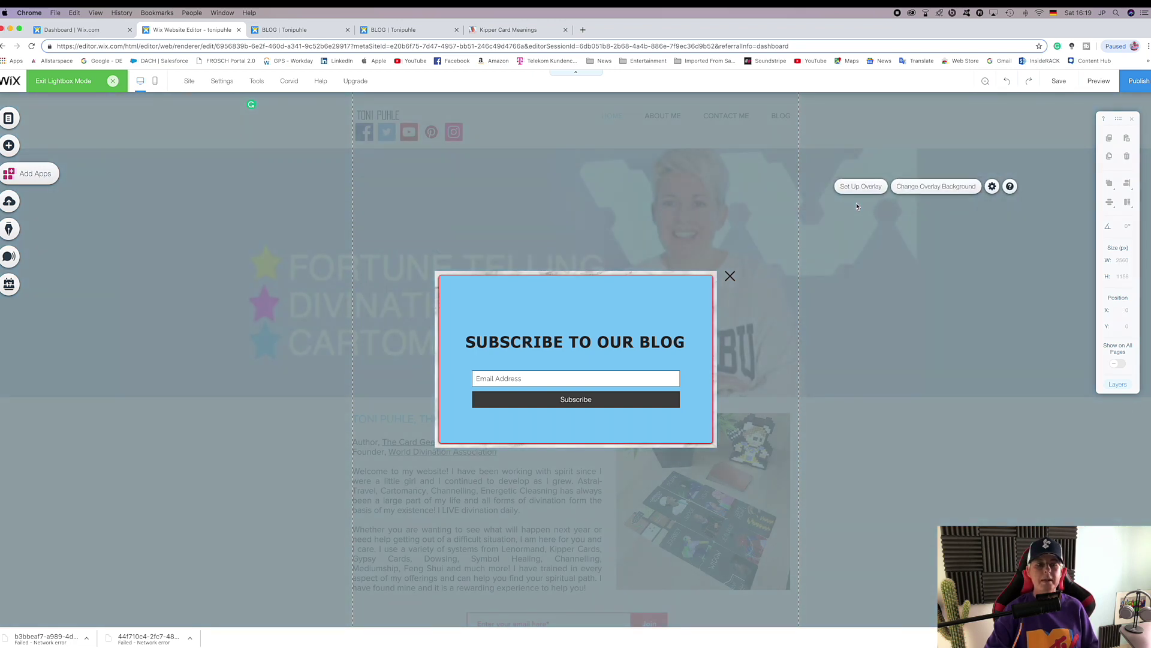
{"action": "left_click", "coordinate": [921, 187]}
{"action": "left_click", "coordinate": [284, 246]}
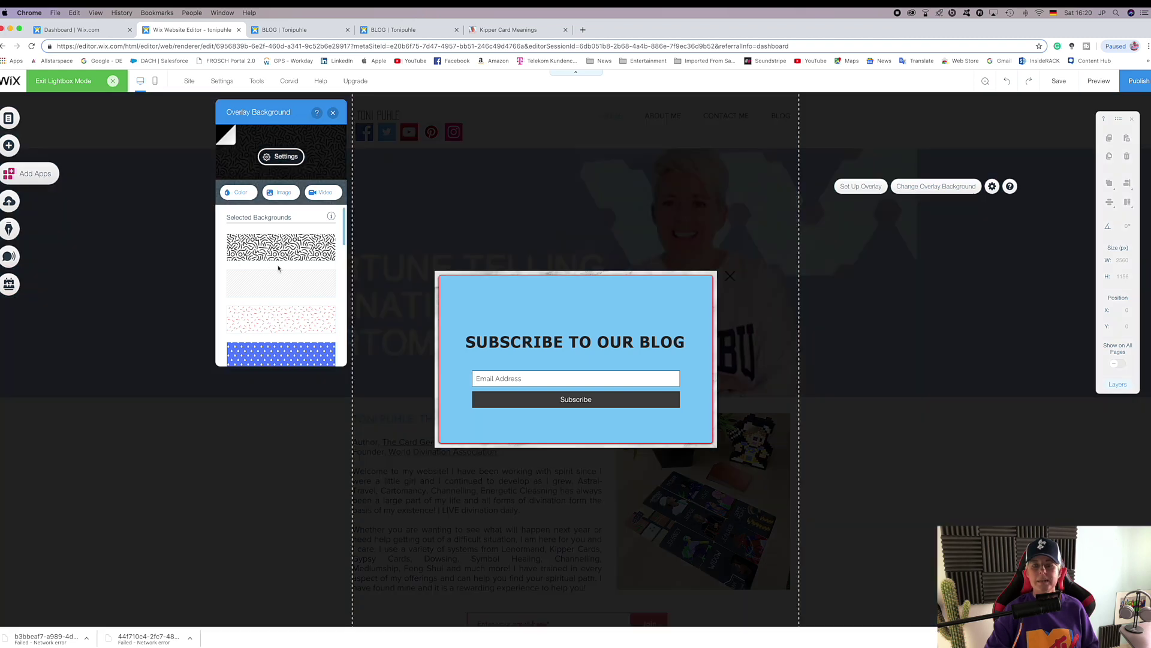
{"action": "left_click", "coordinate": [274, 296]}
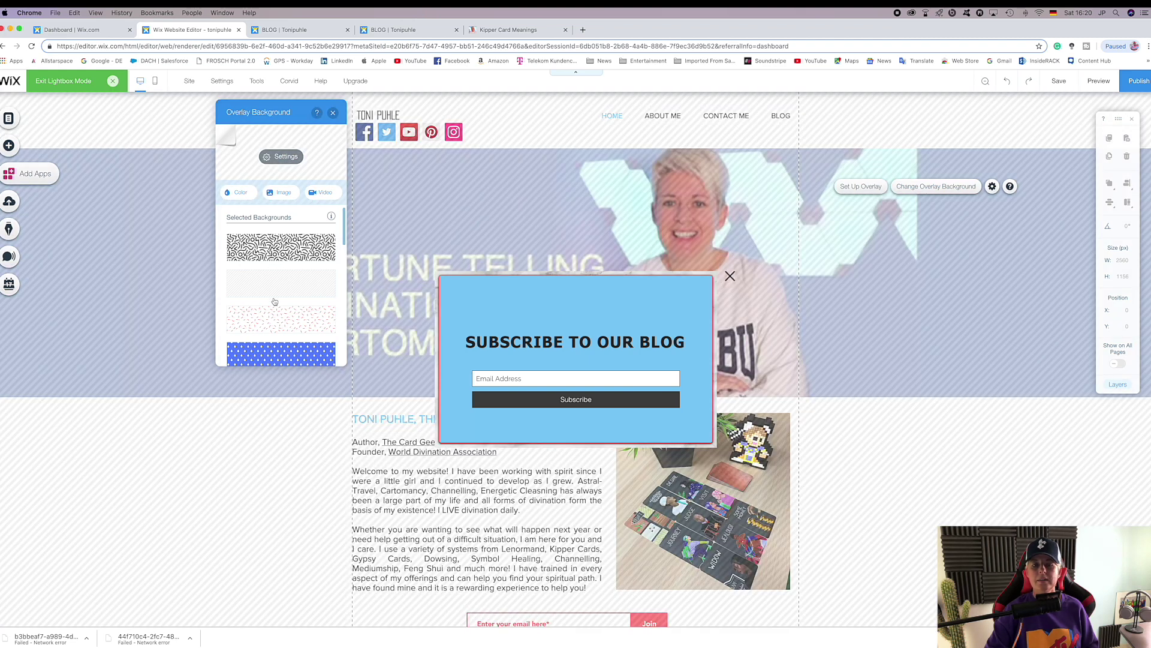
{"action": "left_click", "coordinate": [290, 348]}
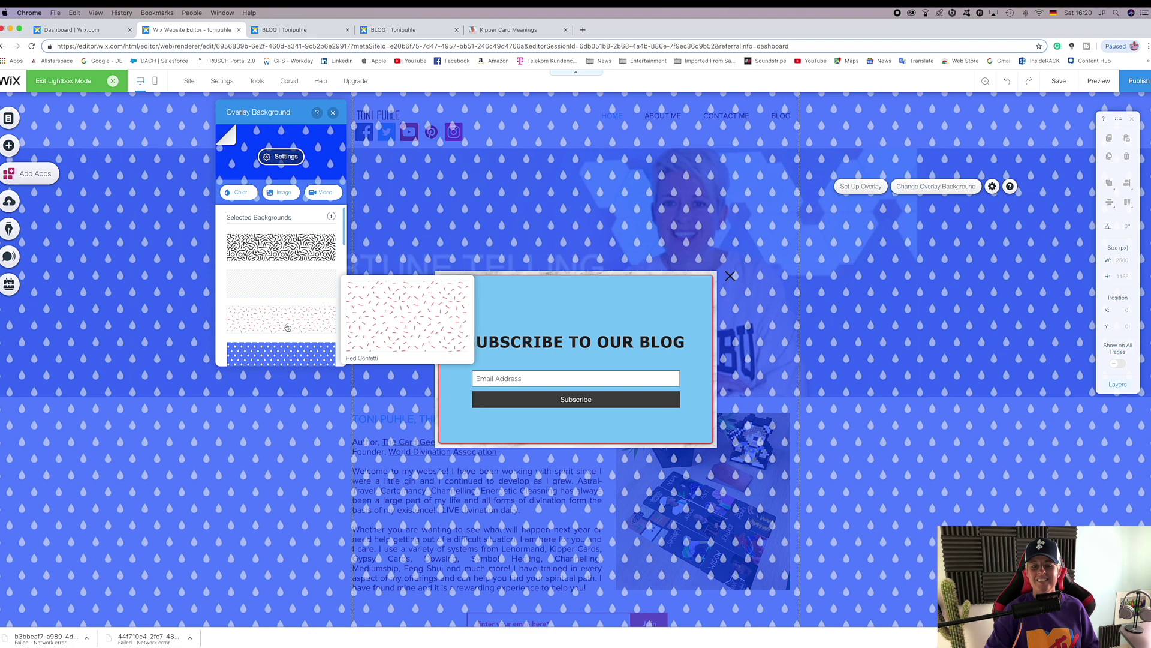
{"action": "left_click", "coordinate": [287, 319]}
{"action": "left_click", "coordinate": [301, 285]}
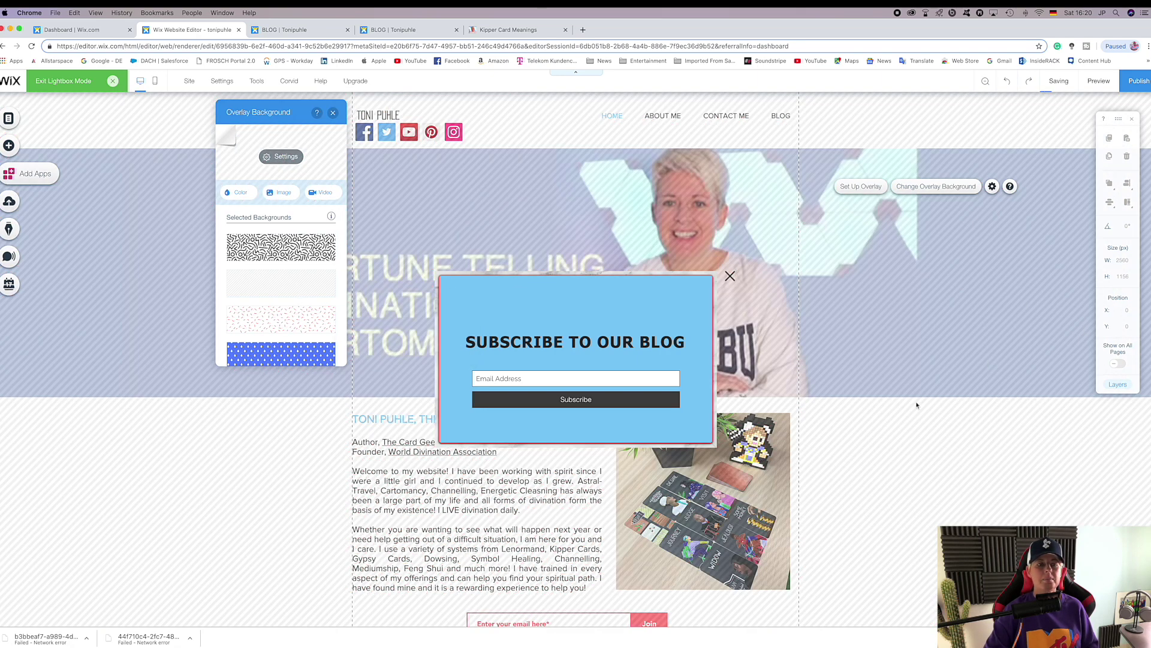
{"action": "scroll", "coordinate": [296, 313], "scroll_direction": "down", "scroll_amount": 1}
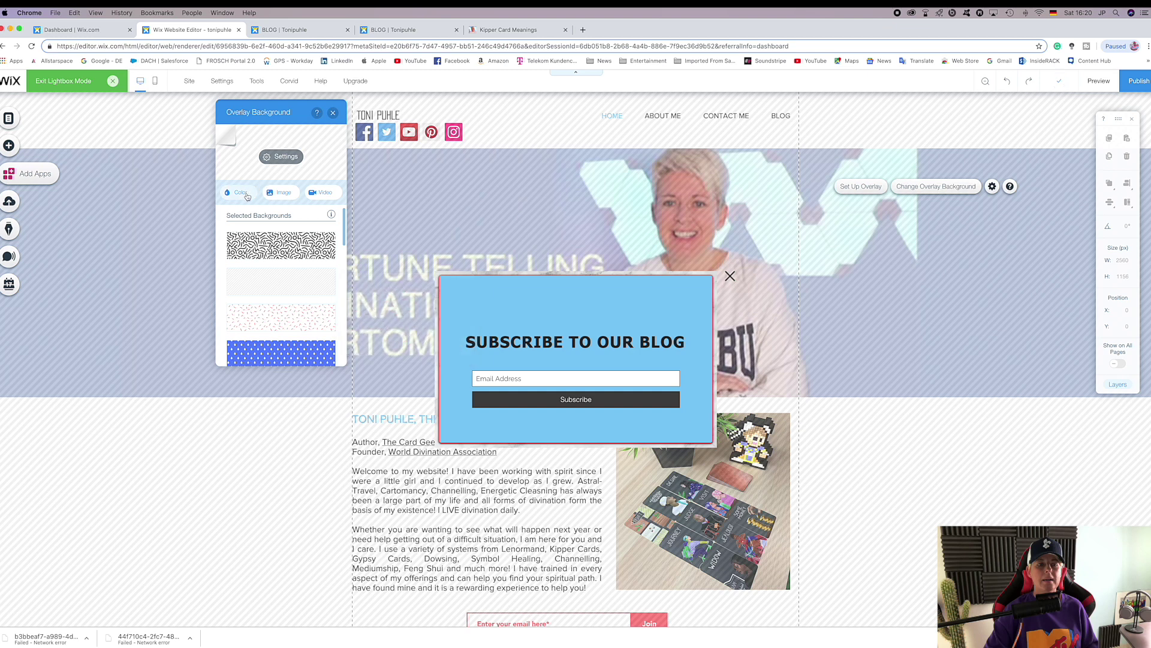
Make the overlay a plain light grey at about 34% opacity.
{"action": "left_click", "coordinate": [239, 192]}
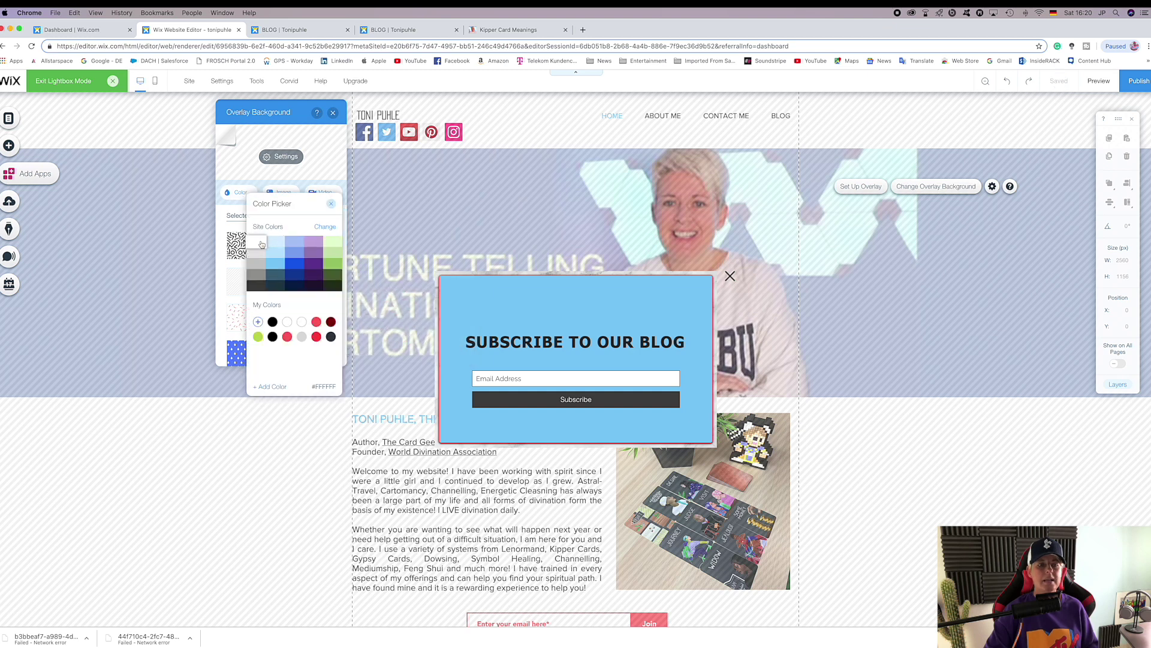
{"action": "left_click", "coordinate": [256, 252]}
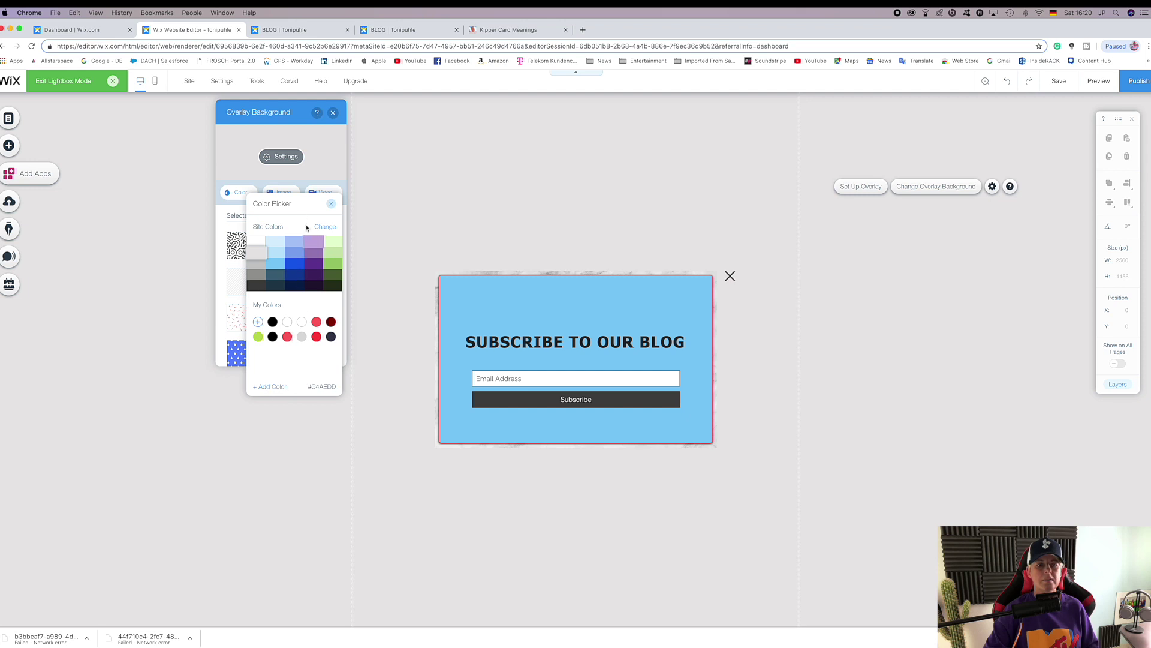
{"action": "left_click", "coordinate": [291, 159]}
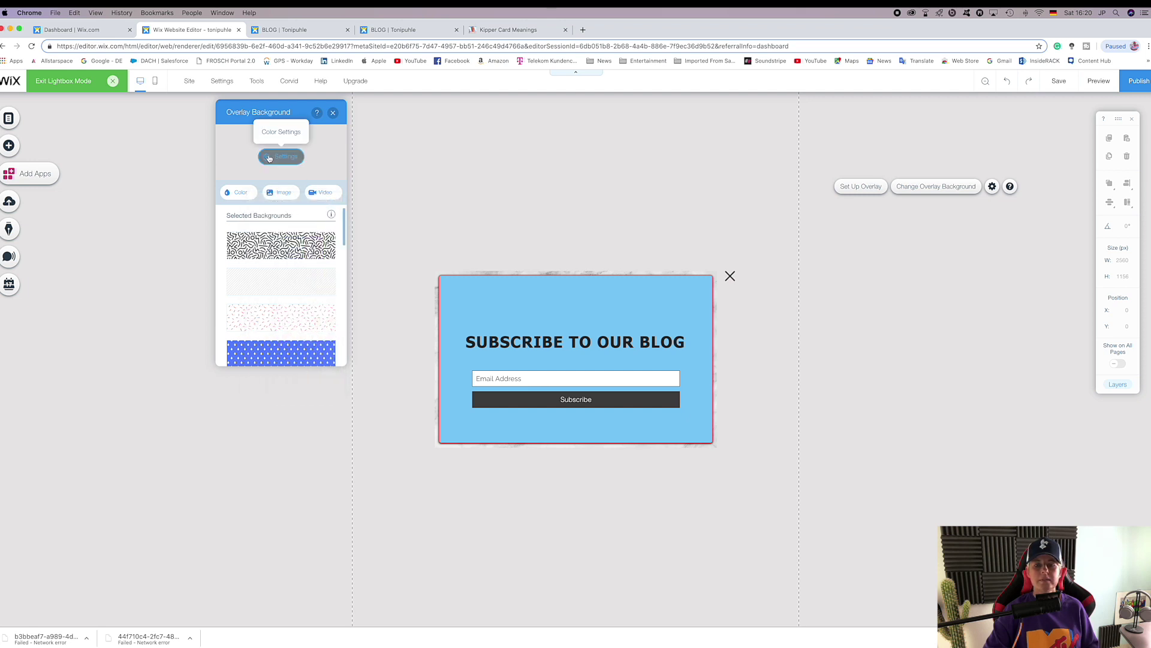
{"action": "left_click_drag", "start_coordinate": [279, 173], "coordinate": [247, 175]}
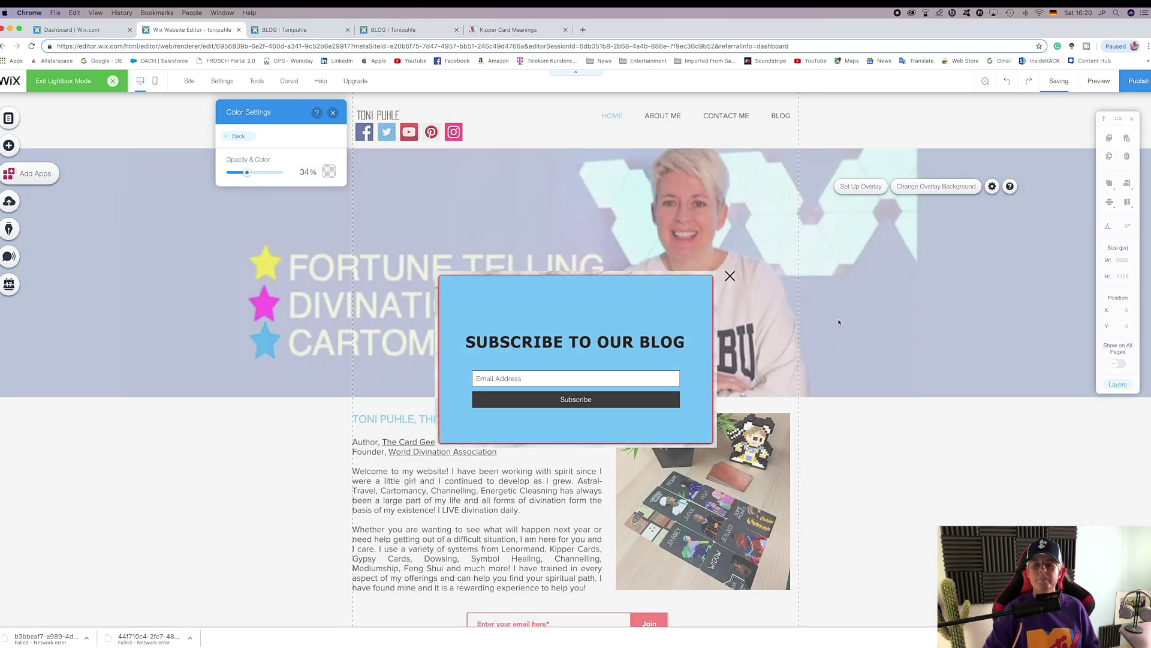
{"action": "left_click", "coordinate": [333, 113]}
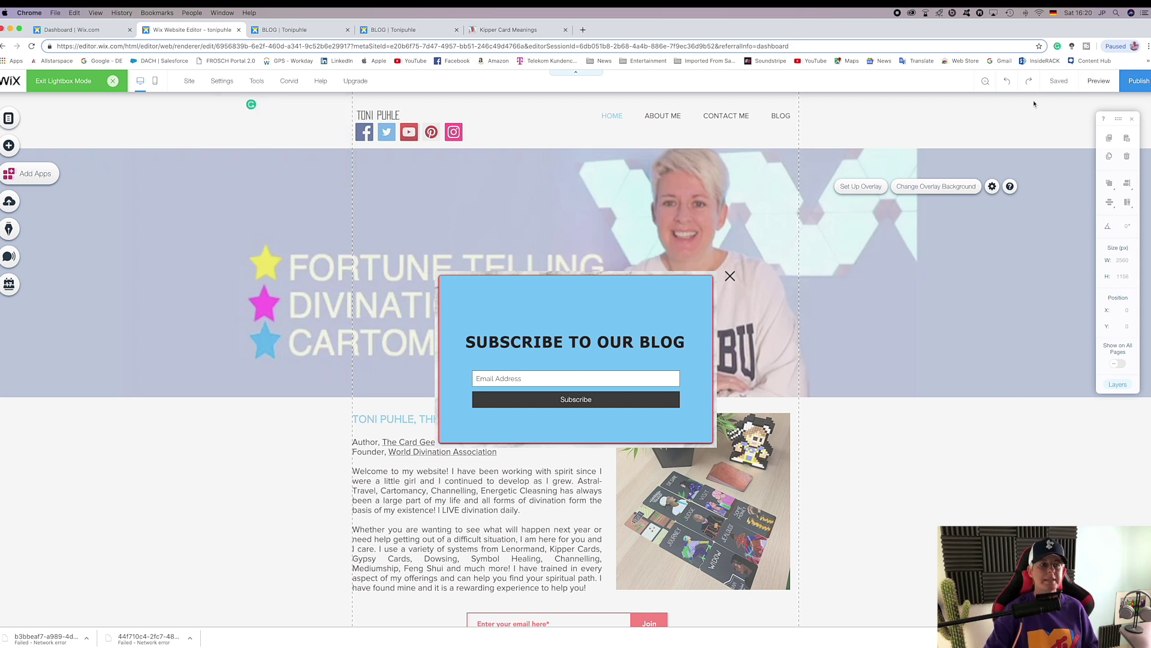
Check the site's pages list, then open the published site in a new tab.
{"action": "mouse_move", "coordinate": [1061, 89]}
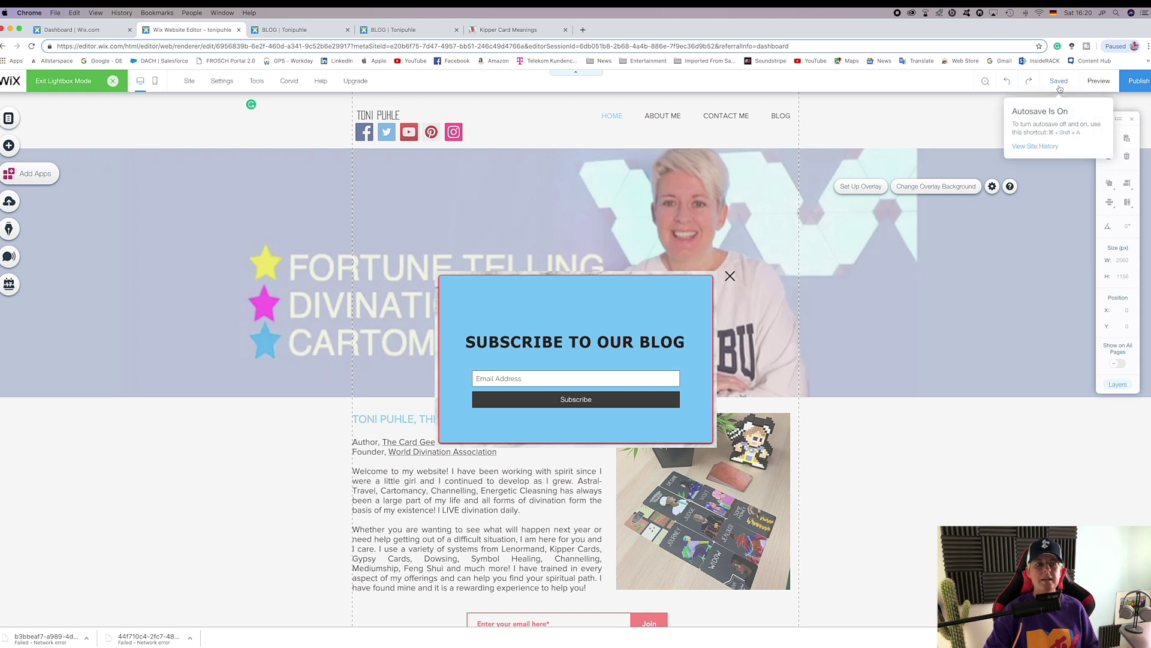
{"action": "left_click", "coordinate": [9, 118]}
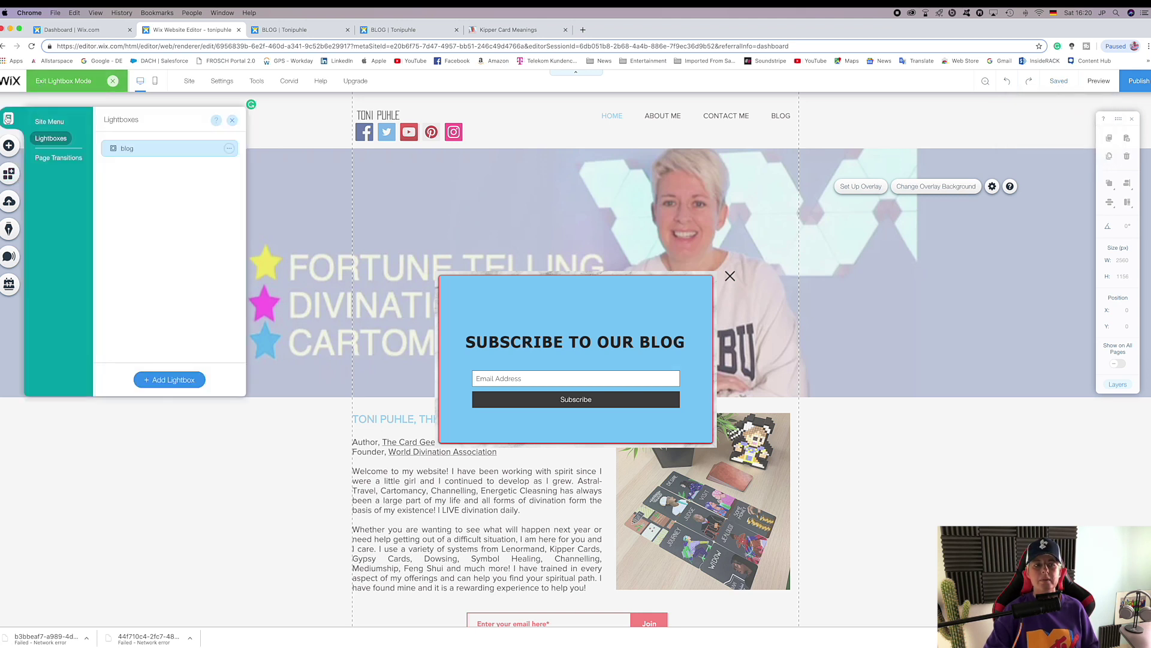
{"action": "left_click", "coordinate": [49, 122]}
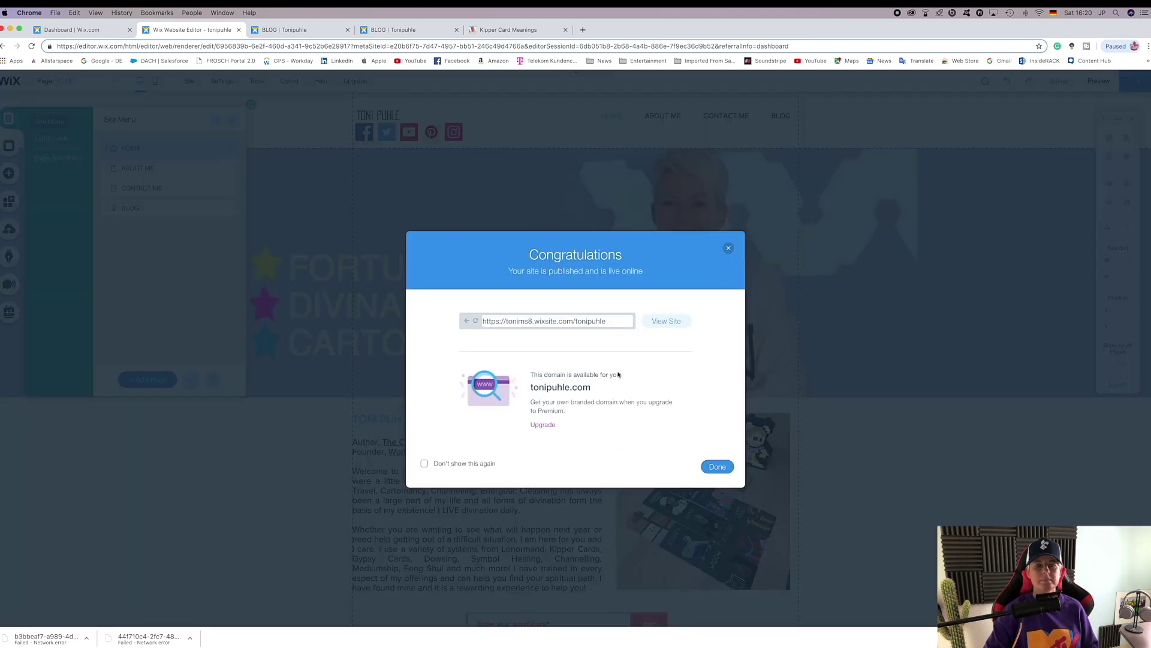
{"action": "left_click", "coordinate": [666, 321]}
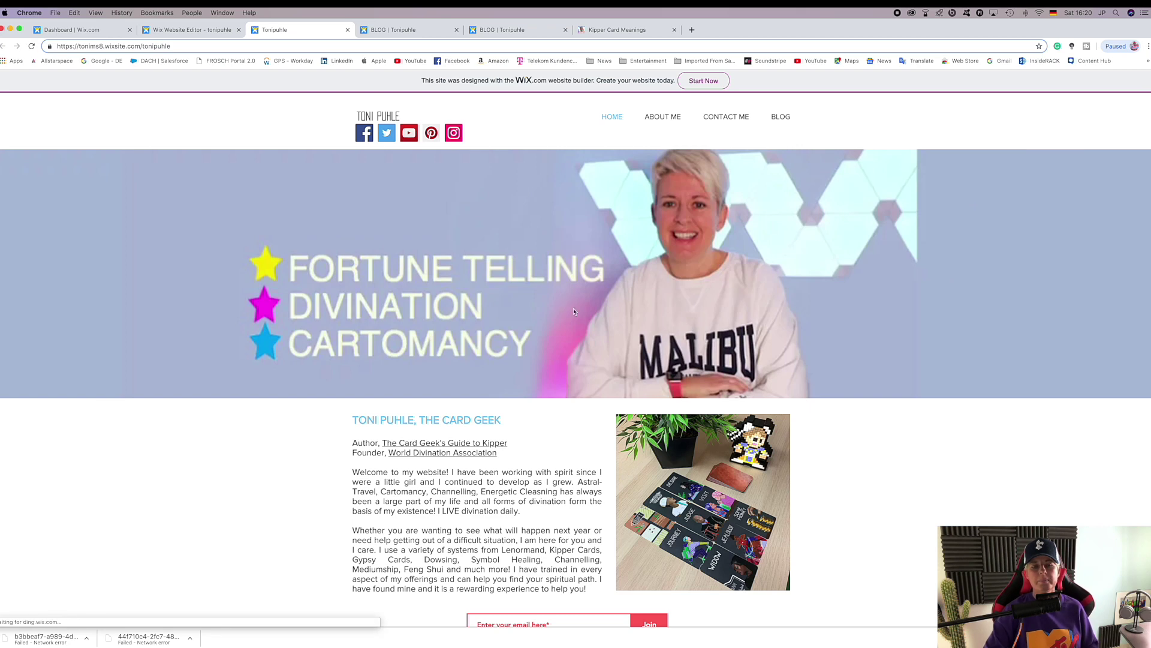
Submit a test e-mail in the live blog-subscribe popup, close it, and return to the editor tab.
{"action": "scroll", "coordinate": [607, 350], "scroll_direction": "down", "scroll_amount": 4}
{"action": "scroll", "coordinate": [607, 351], "scroll_direction": "down", "scroll_amount": 6}
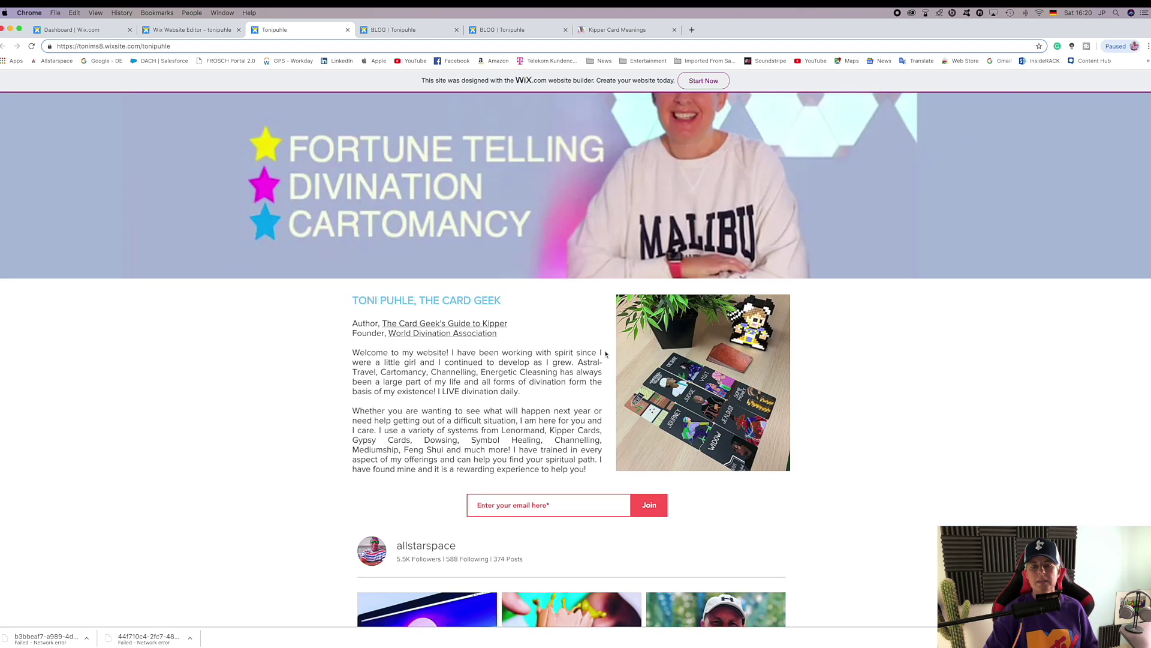
{"action": "left_click", "coordinate": [570, 343]}
{"action": "scroll", "coordinate": [713, 382], "scroll_direction": "down", "scroll_amount": 6}
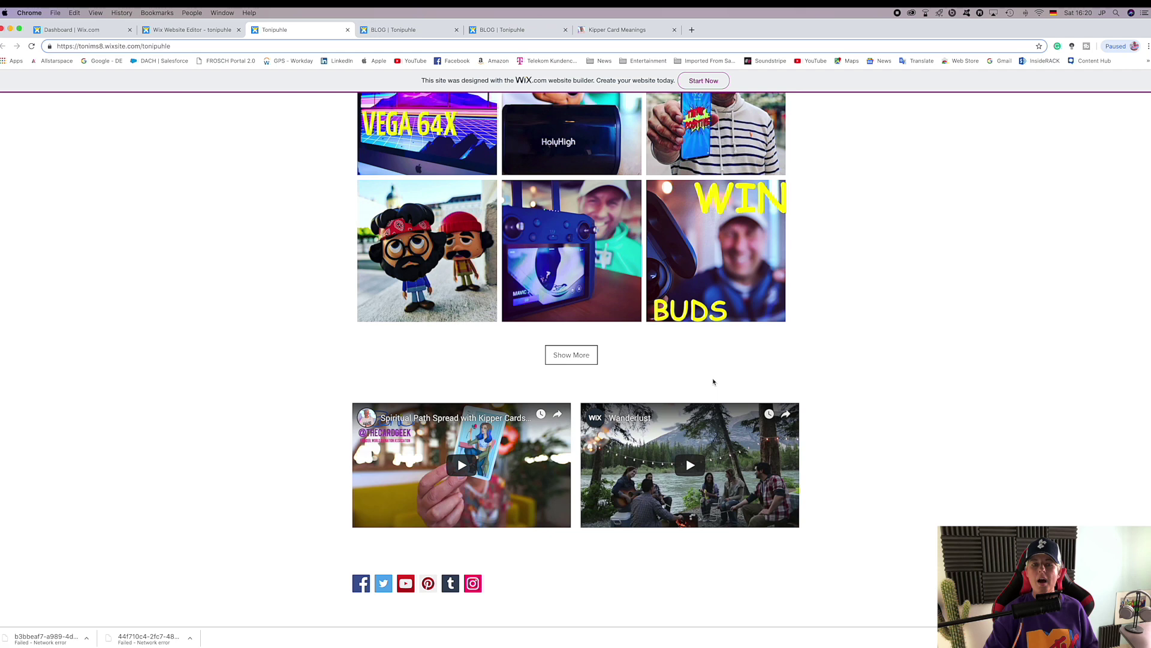
{"action": "scroll", "coordinate": [620, 342], "scroll_direction": "up", "scroll_amount": 15}
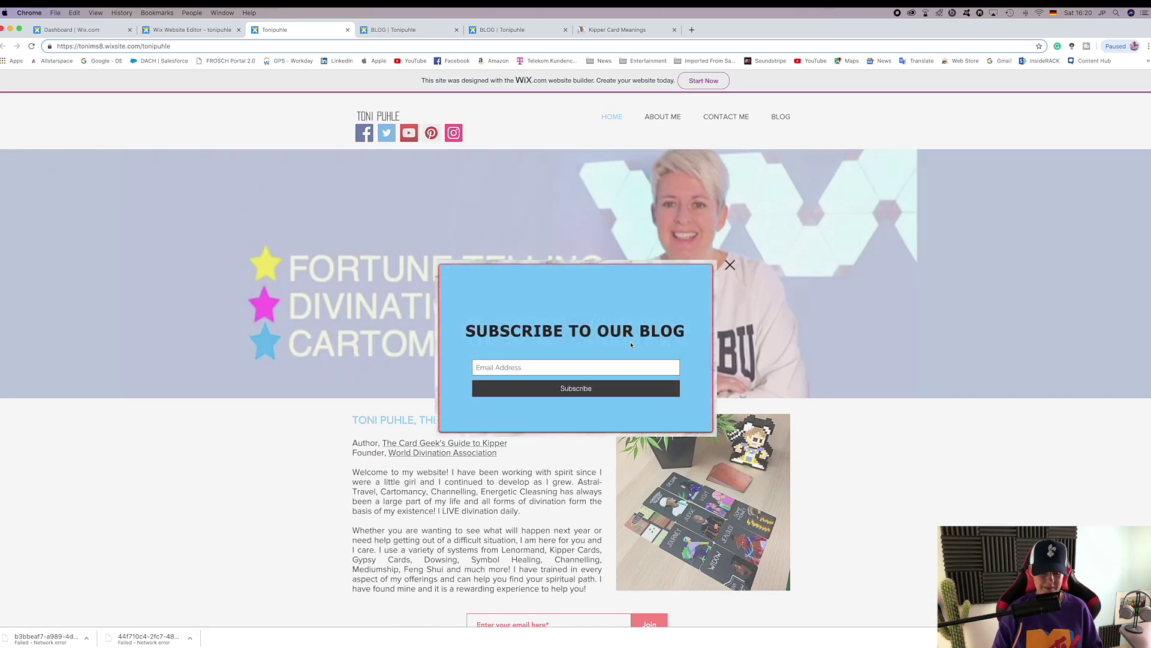
{"action": "left_click", "coordinate": [568, 365]}
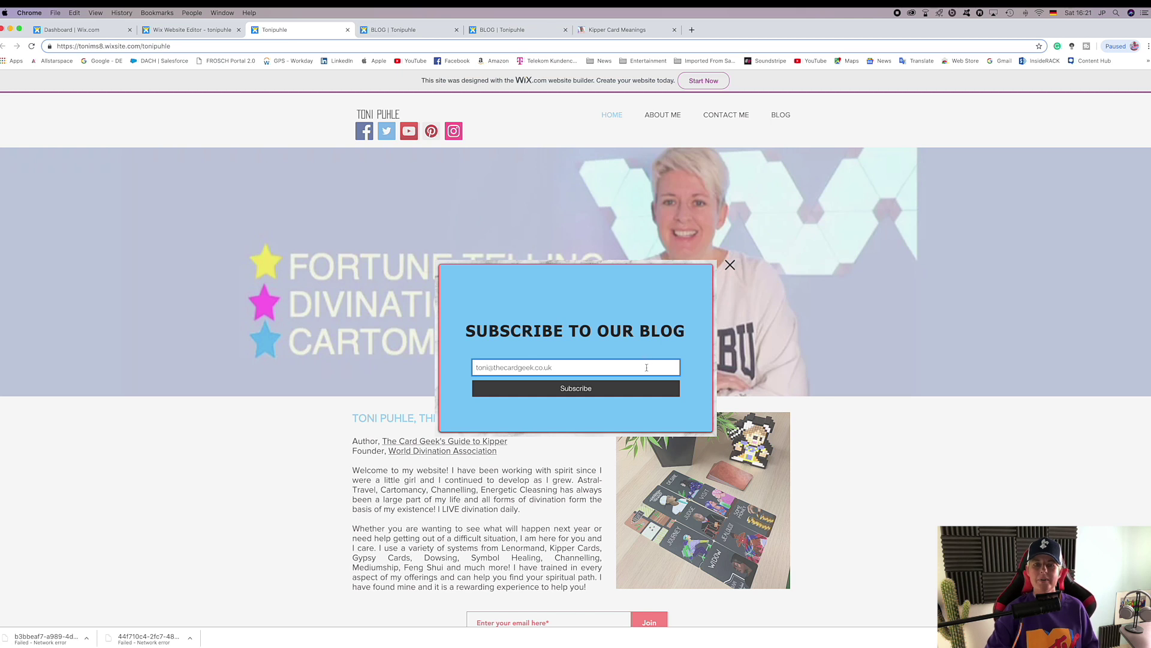
{"action": "left_click", "coordinate": [575, 390]}
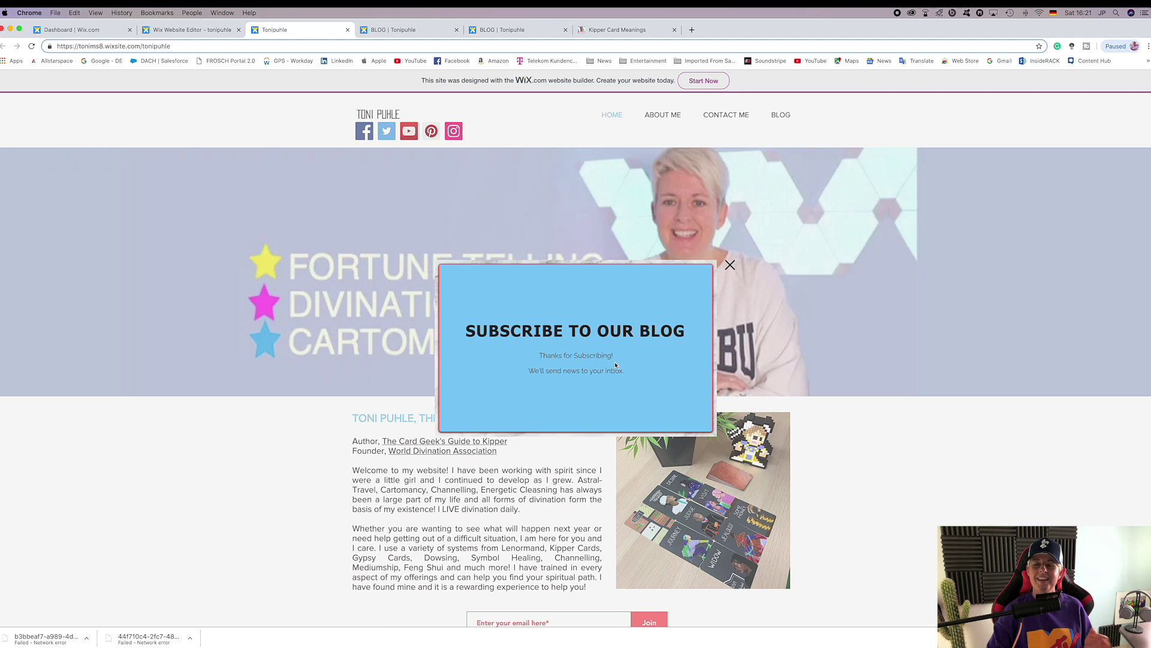
{"action": "left_click", "coordinate": [811, 304]}
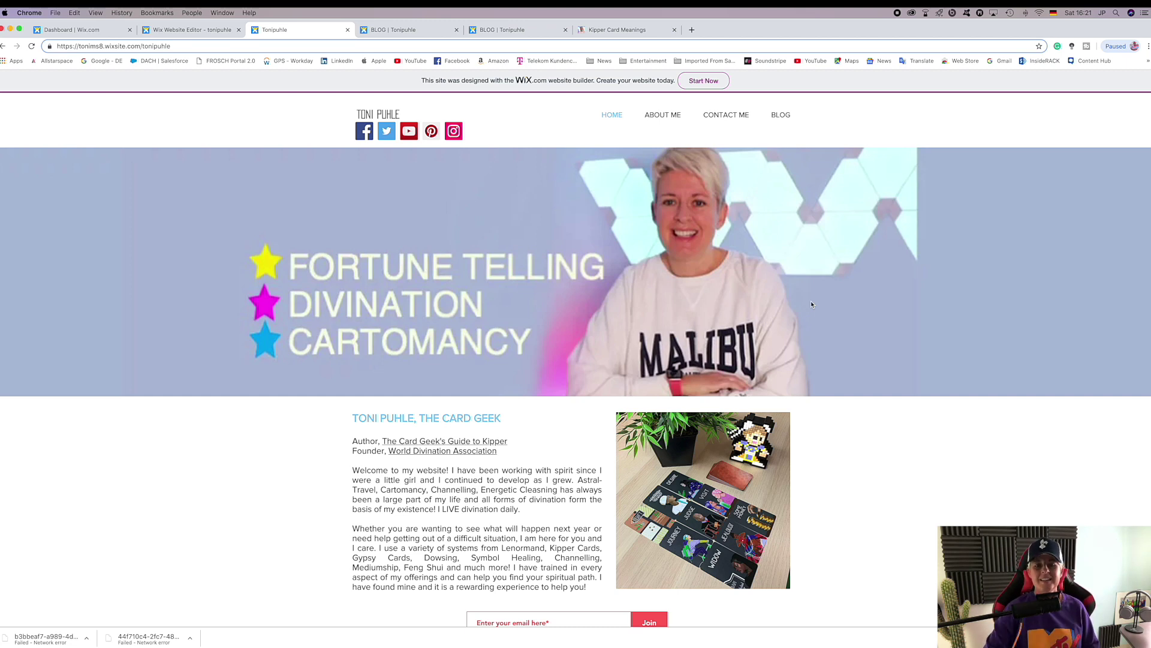
{"action": "left_click", "coordinate": [205, 30]}
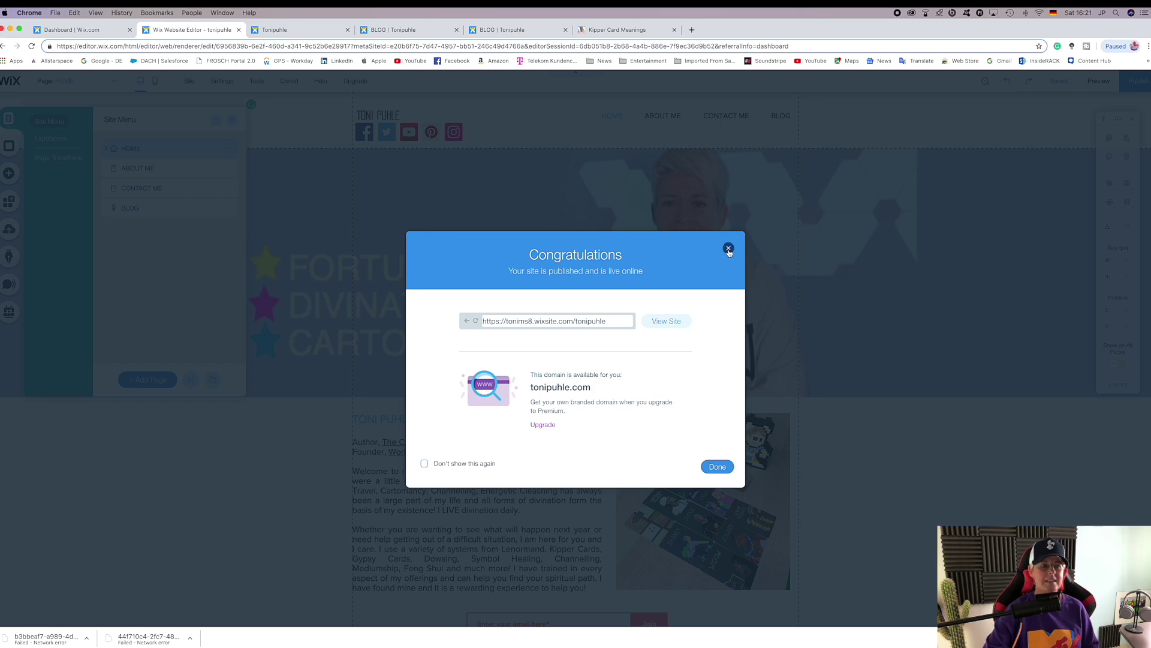
Dismiss the publish confirmation and open the 'blog' lightbox for editing.
{"action": "left_click", "coordinate": [717, 467]}
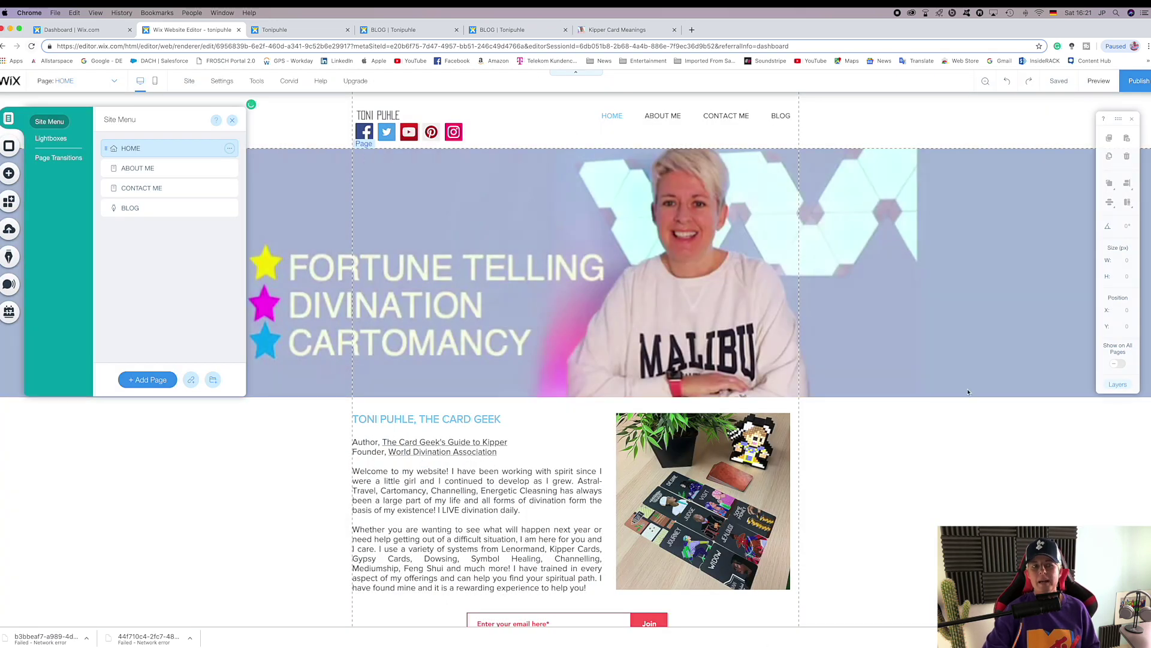
{"action": "left_click", "coordinate": [37, 139]}
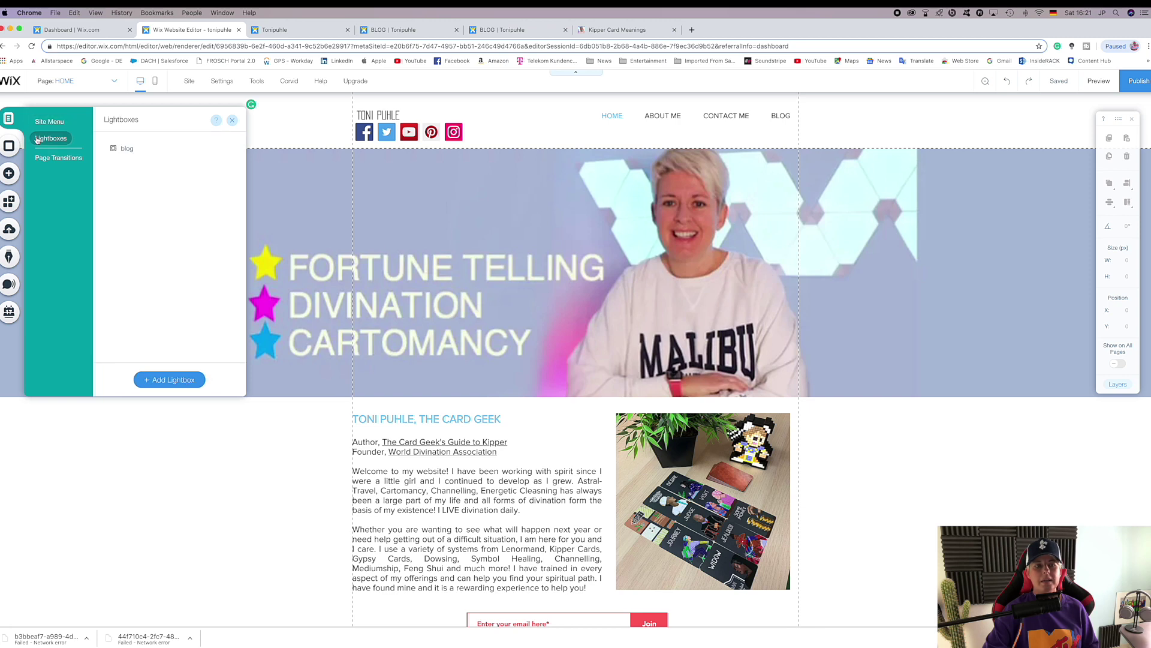
{"action": "left_click", "coordinate": [138, 151]}
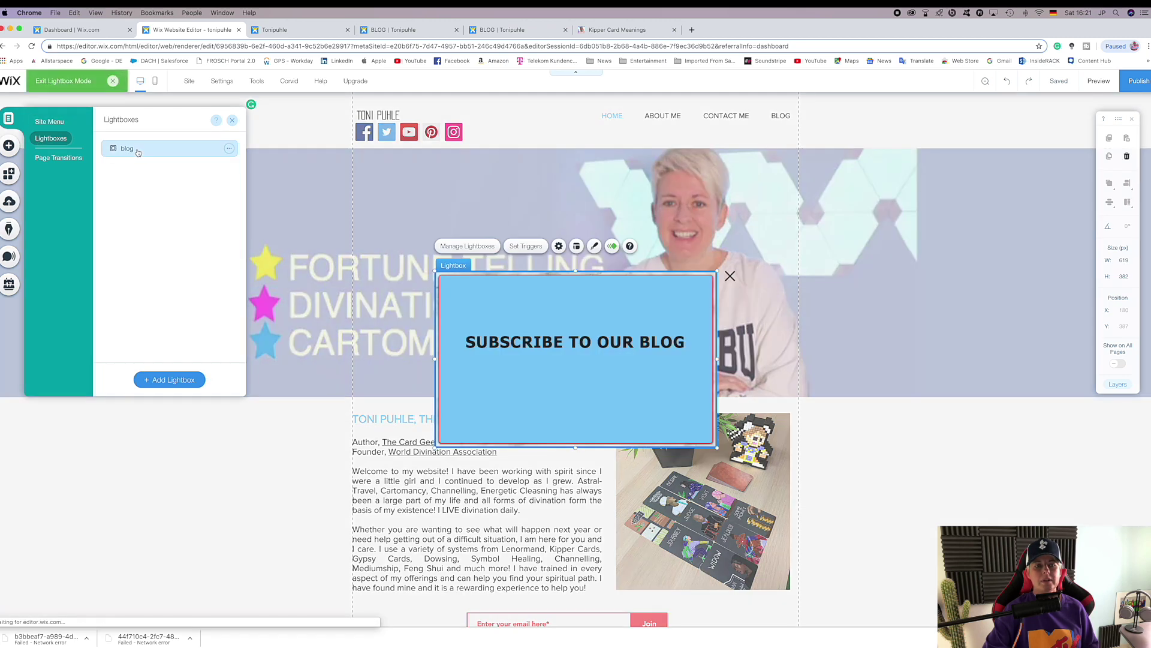
Check the blog lightbox's settings: it auto-displays on HOME after a 6-second delay.
{"action": "left_click", "coordinate": [230, 149]}
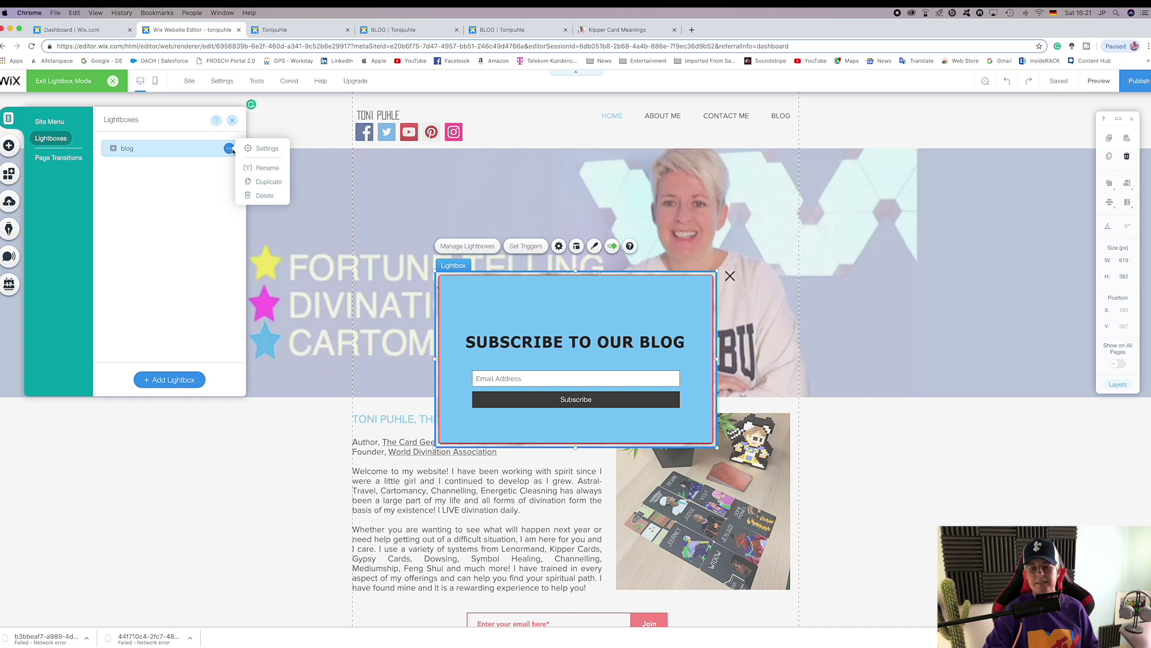
{"action": "left_click", "coordinate": [230, 149]}
{"action": "left_click", "coordinate": [230, 149]}
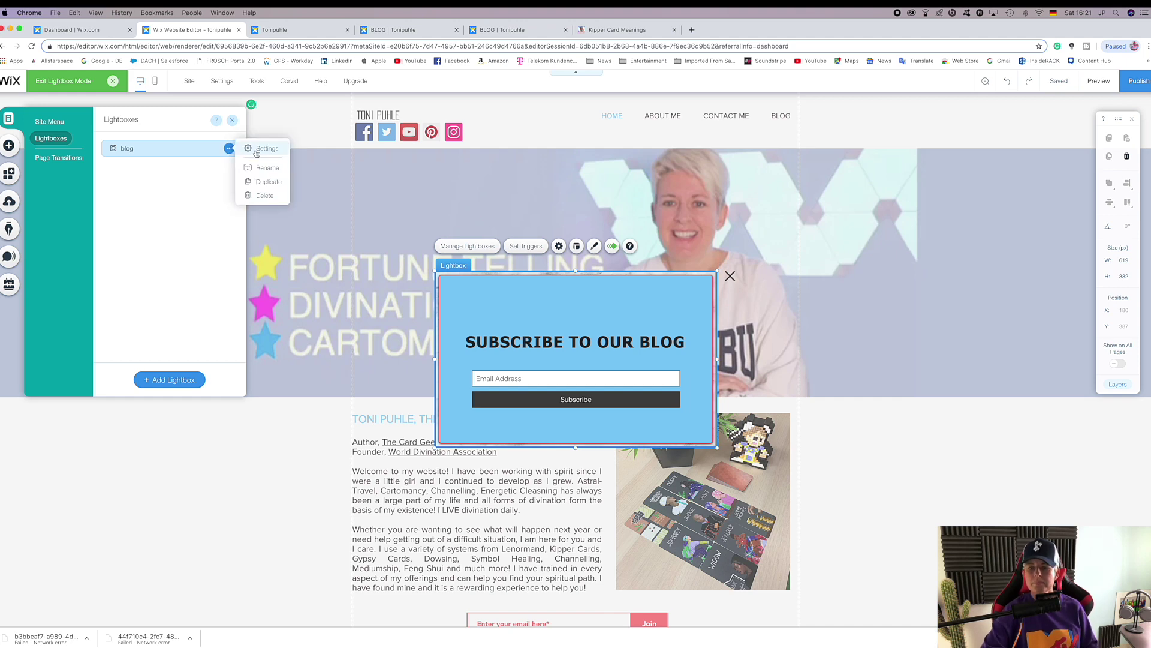
{"action": "left_click", "coordinate": [262, 149]}
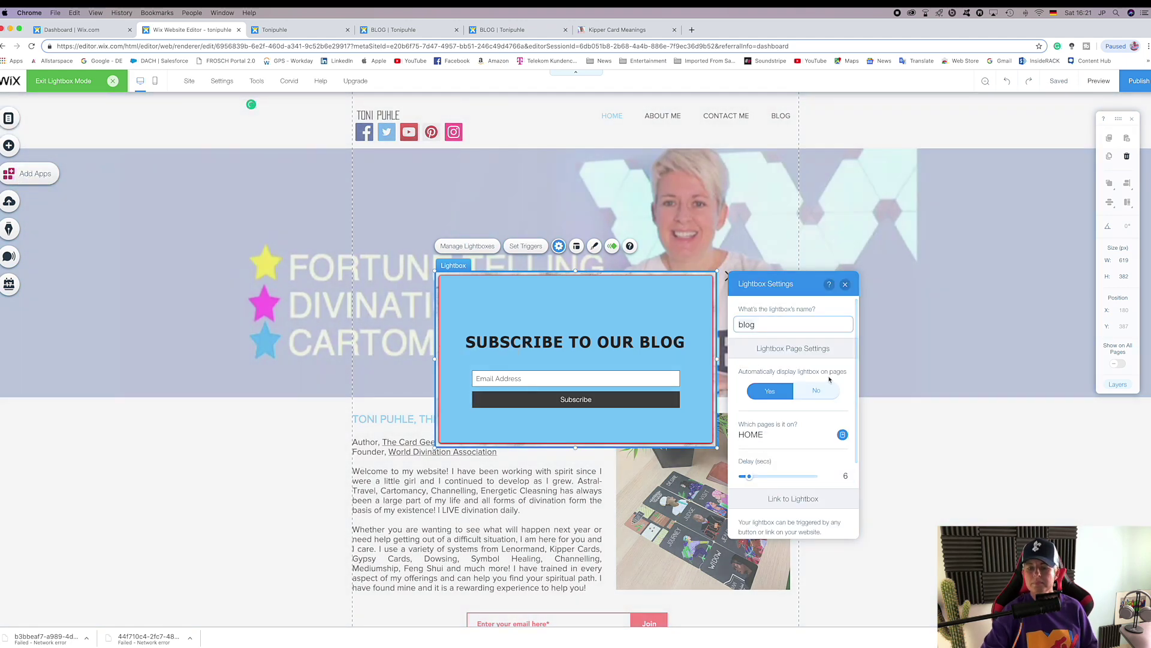
{"action": "scroll", "coordinate": [810, 431], "scroll_direction": "down", "scroll_amount": 3}
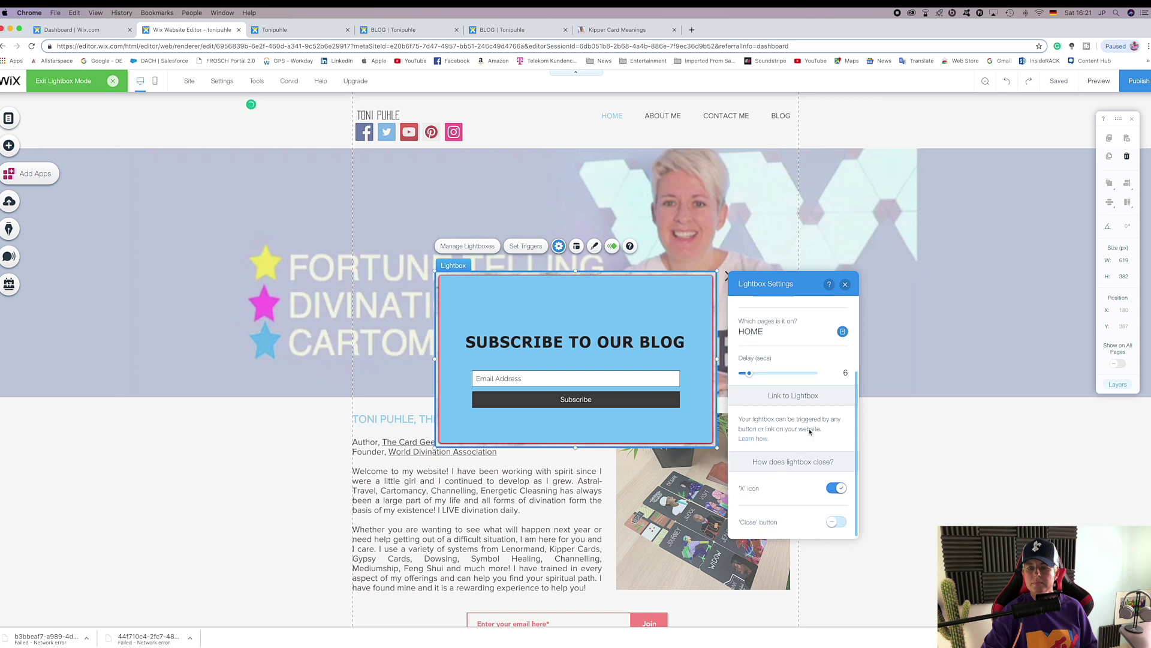
{"action": "scroll", "coordinate": [785, 445], "scroll_direction": "up", "scroll_amount": 3}
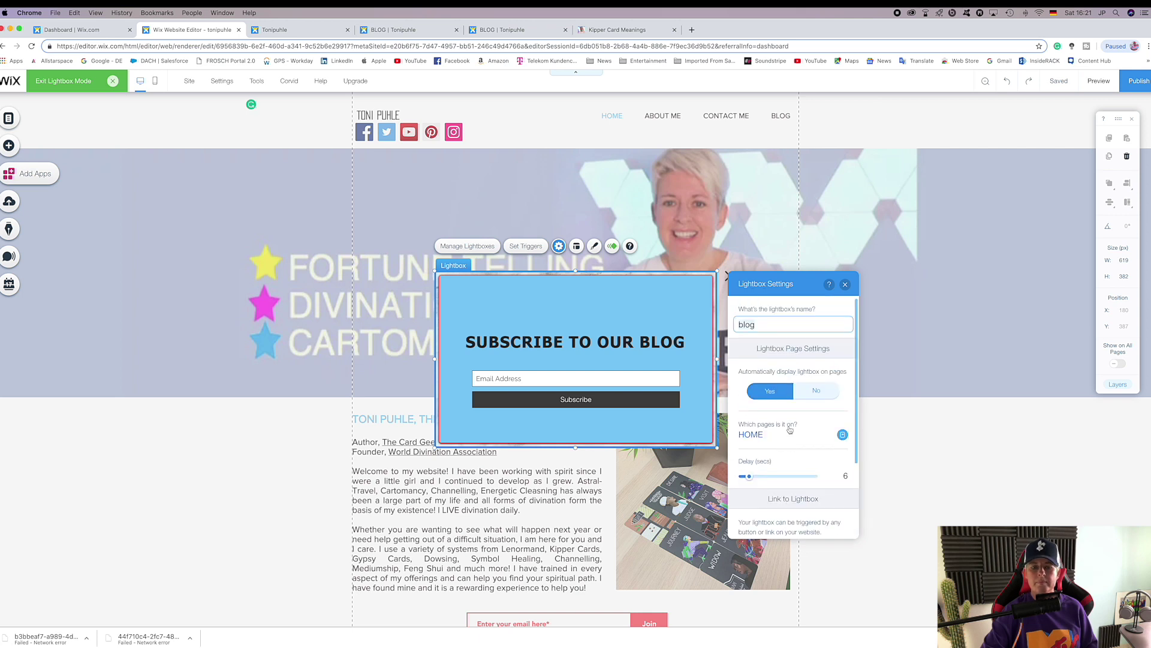
{"action": "left_click", "coordinate": [493, 360]}
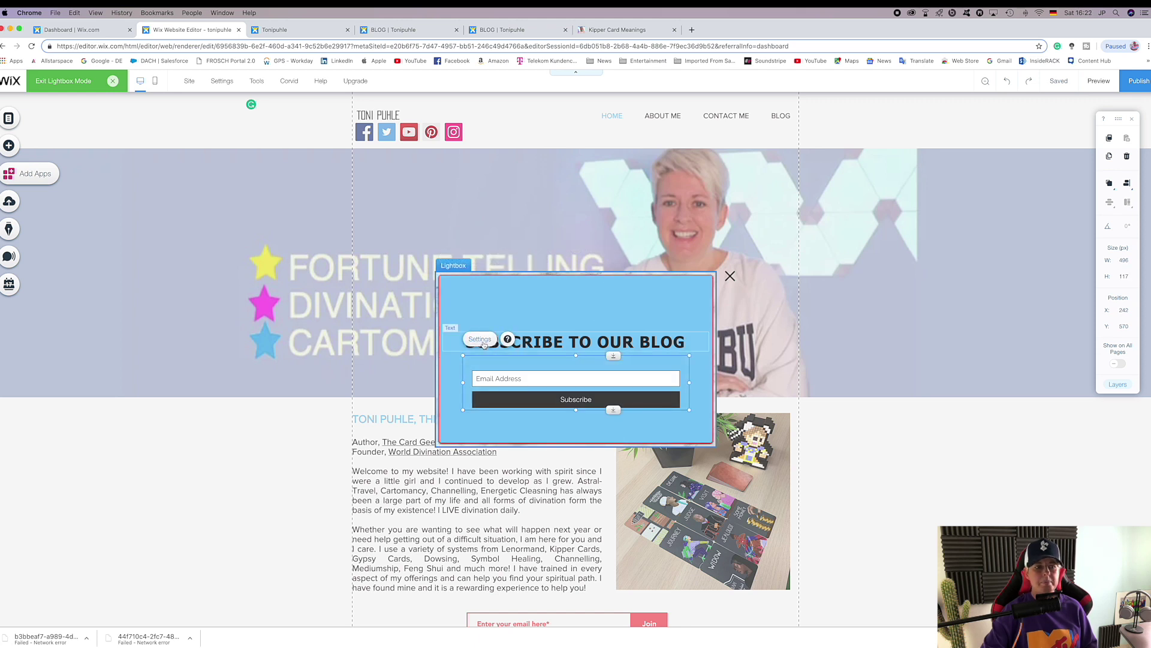
{"action": "left_click", "coordinate": [480, 340]}
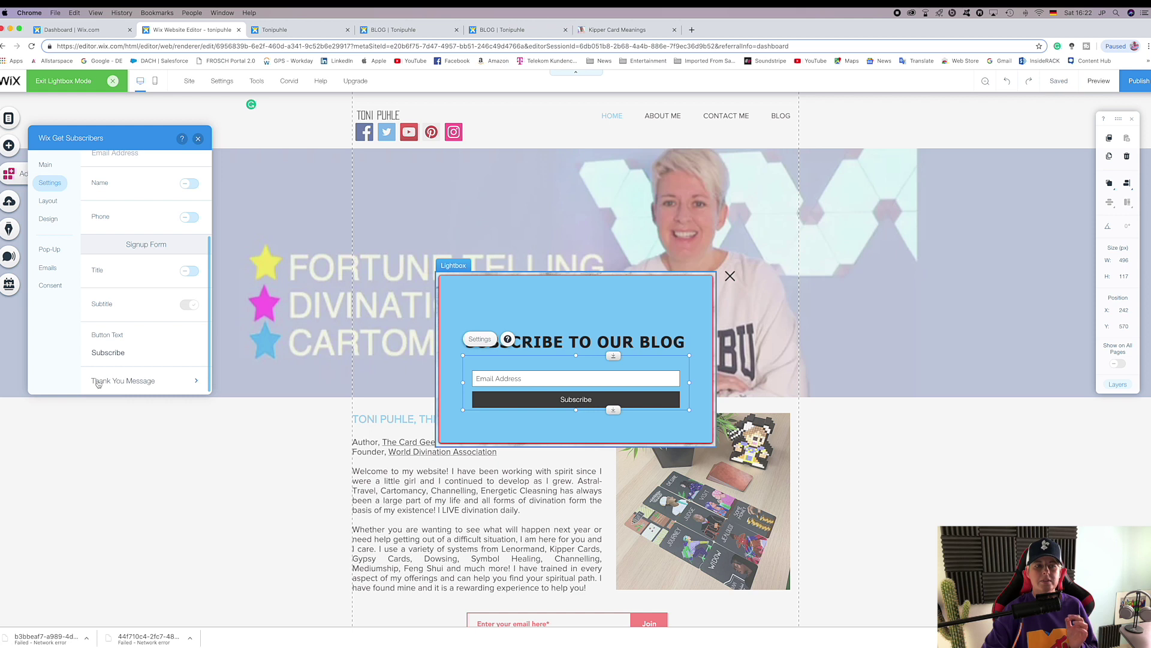
{"action": "left_click", "coordinate": [128, 382]}
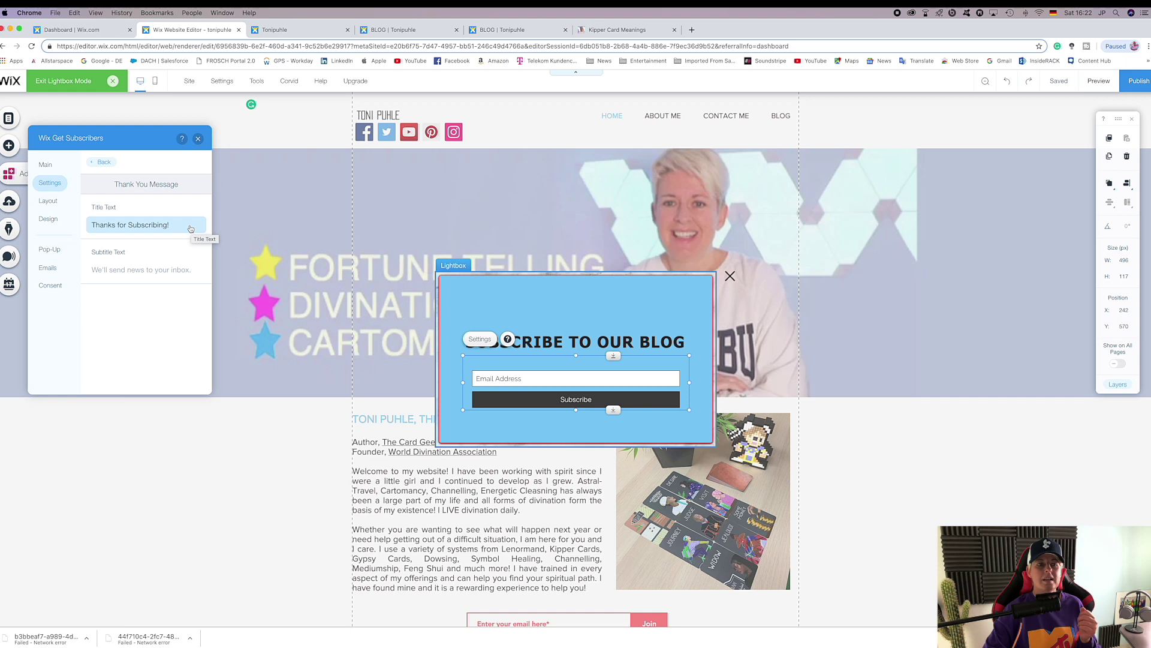
{"action": "left_click", "coordinate": [198, 138]}
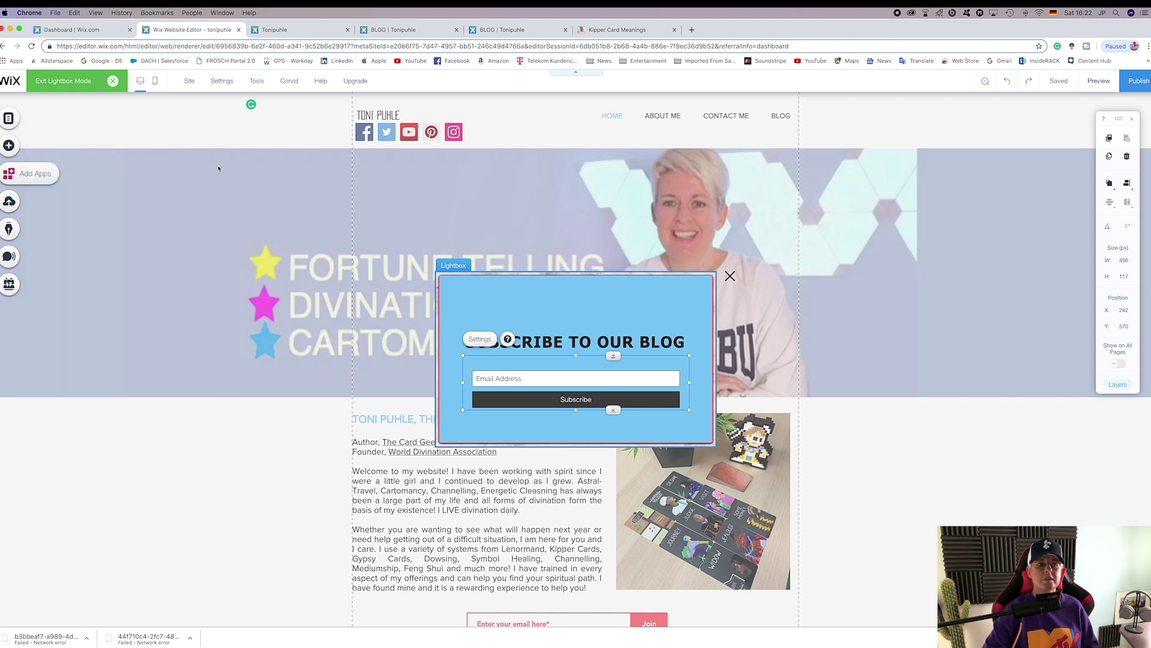
Exit lightbox editing and return to the HOME page.
{"action": "left_click", "coordinate": [773, 267]}
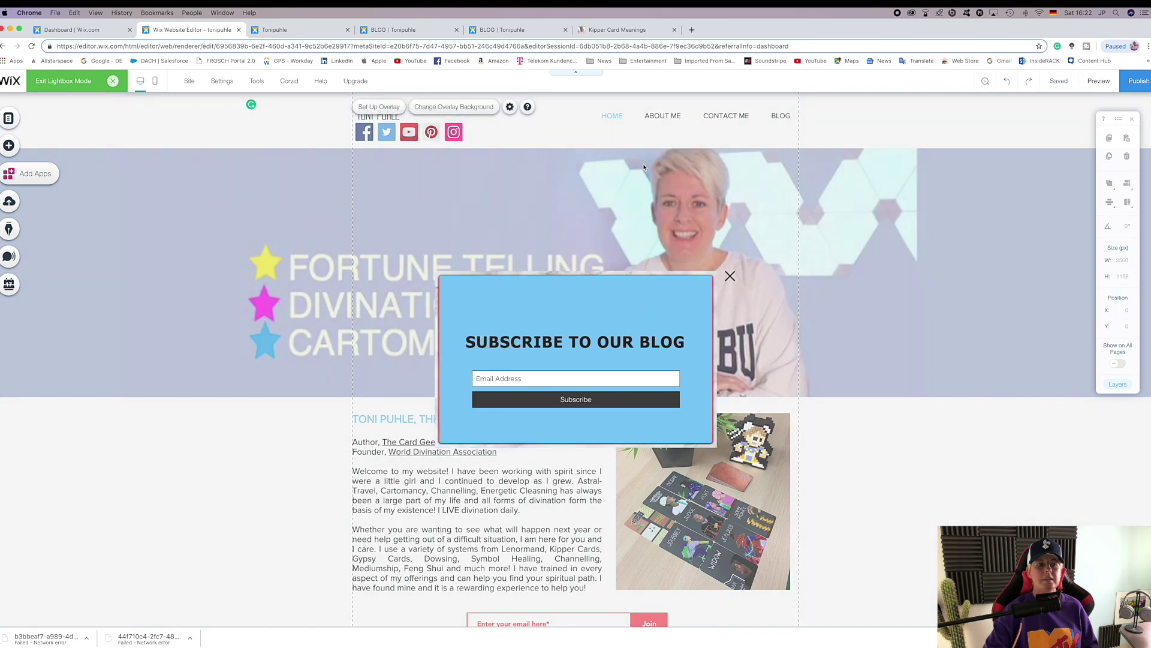
{"action": "left_click", "coordinate": [53, 118]}
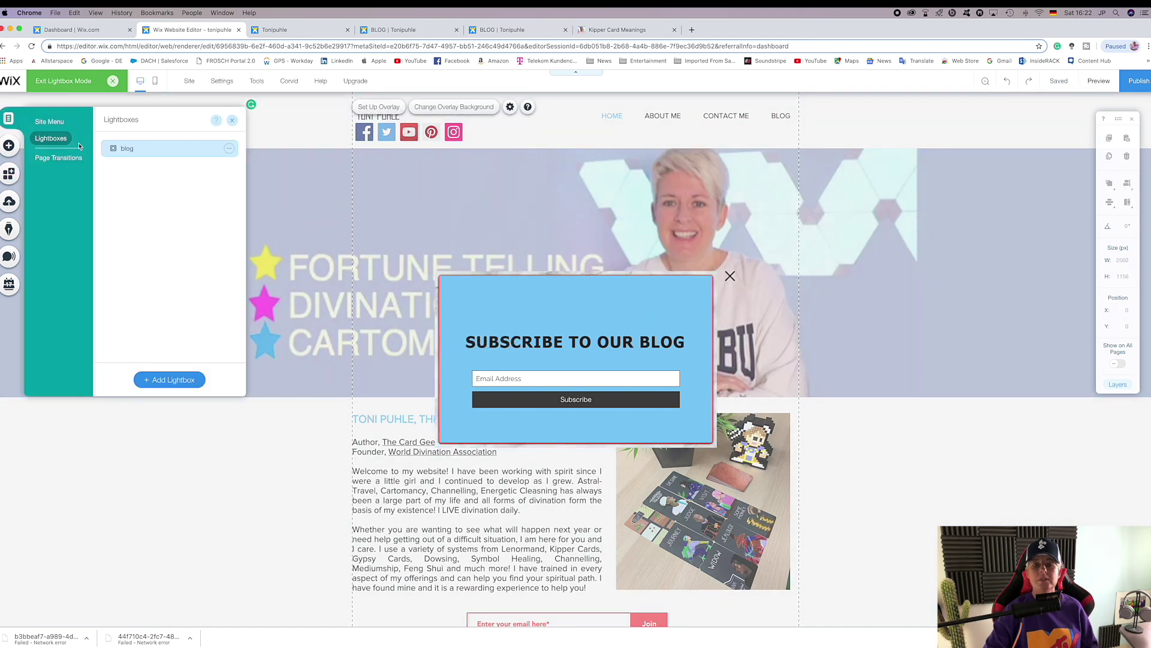
{"action": "left_click", "coordinate": [49, 122]}
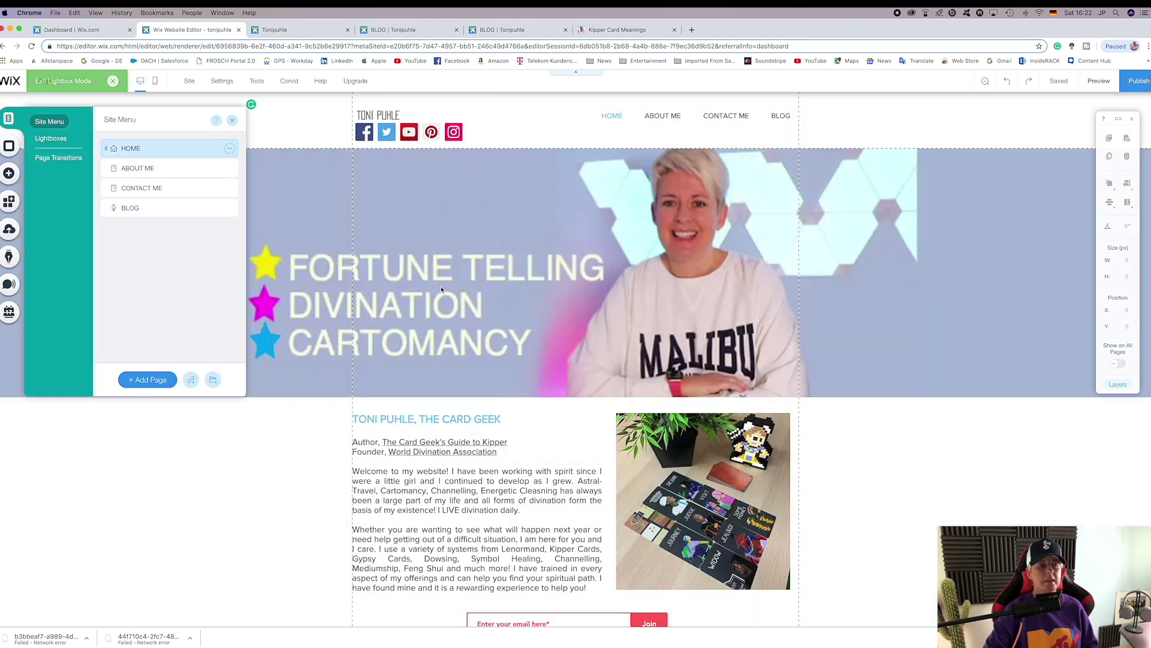
{"action": "left_click", "coordinate": [148, 152]}
{"action": "left_click", "coordinate": [744, 357]}
{"action": "scroll", "coordinate": [744, 356], "scroll_direction": "down", "scroll_amount": 10}
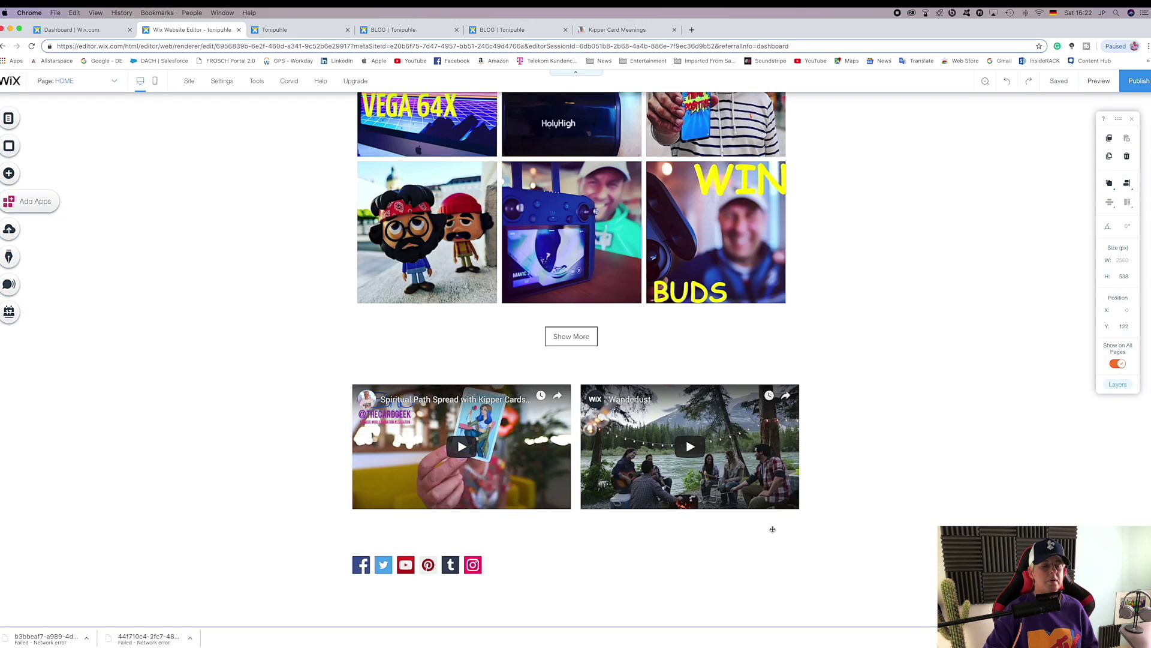
{"action": "scroll", "coordinate": [503, 112], "scroll_direction": "up", "scroll_amount": 10}
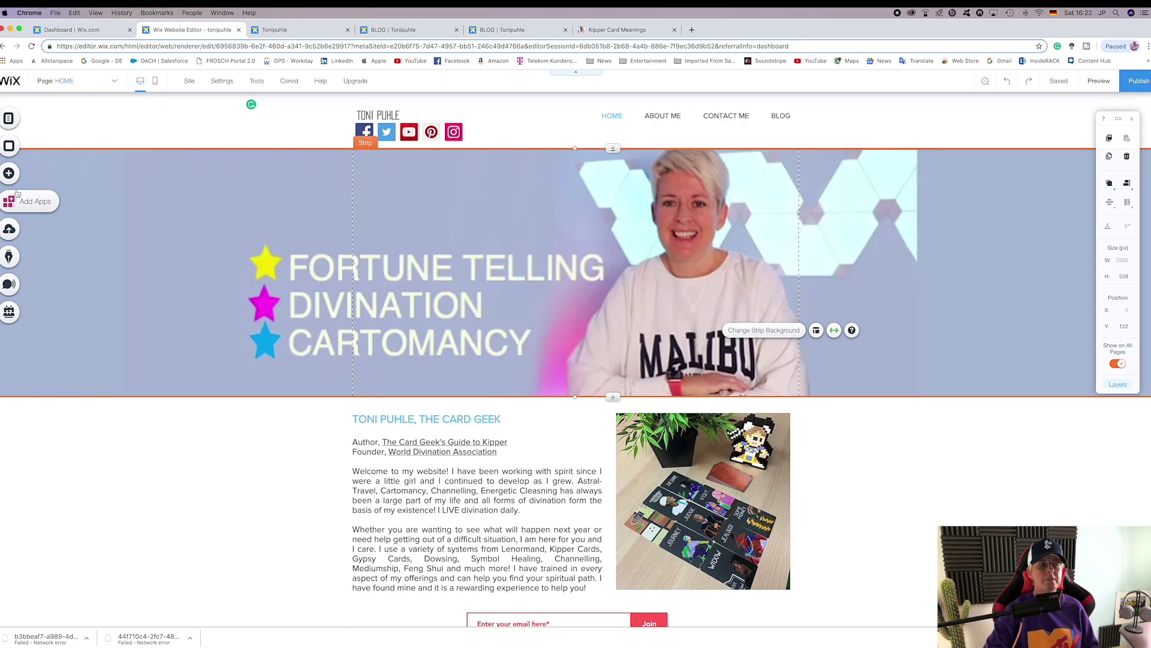
{"action": "left_click", "coordinate": [9, 173]}
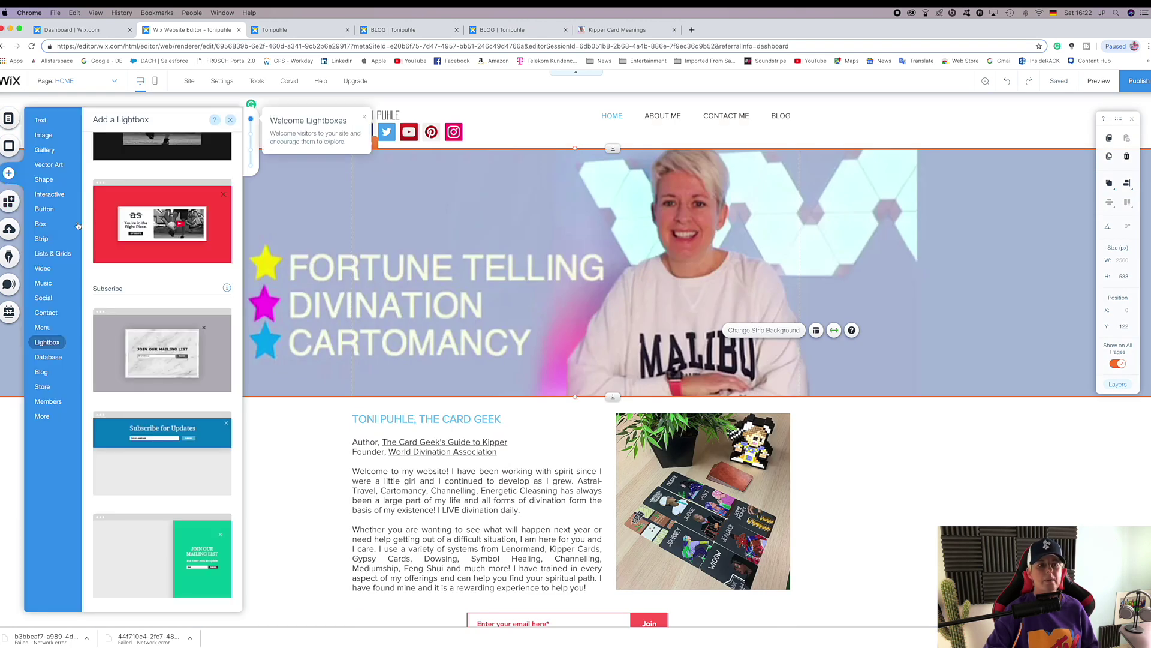
{"action": "left_click", "coordinate": [346, 268]}
On the ABOUT ME page, add a Promo (Bottom | Small) lightbox.
{"action": "left_click", "coordinate": [15, 117]}
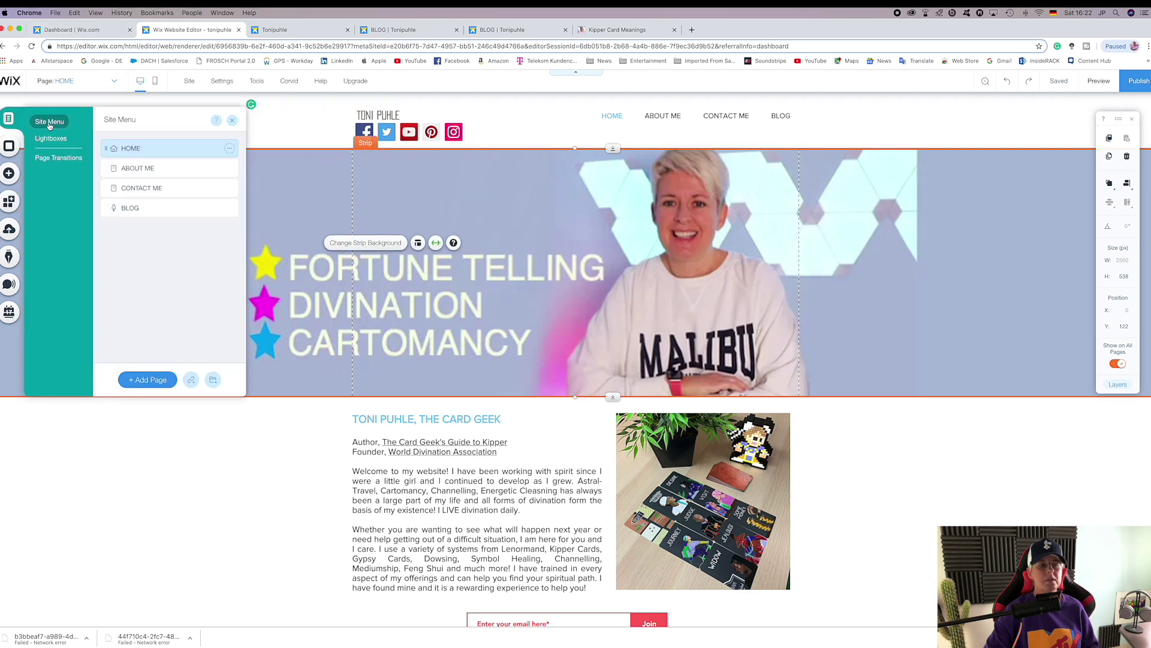
{"action": "left_click", "coordinate": [133, 172]}
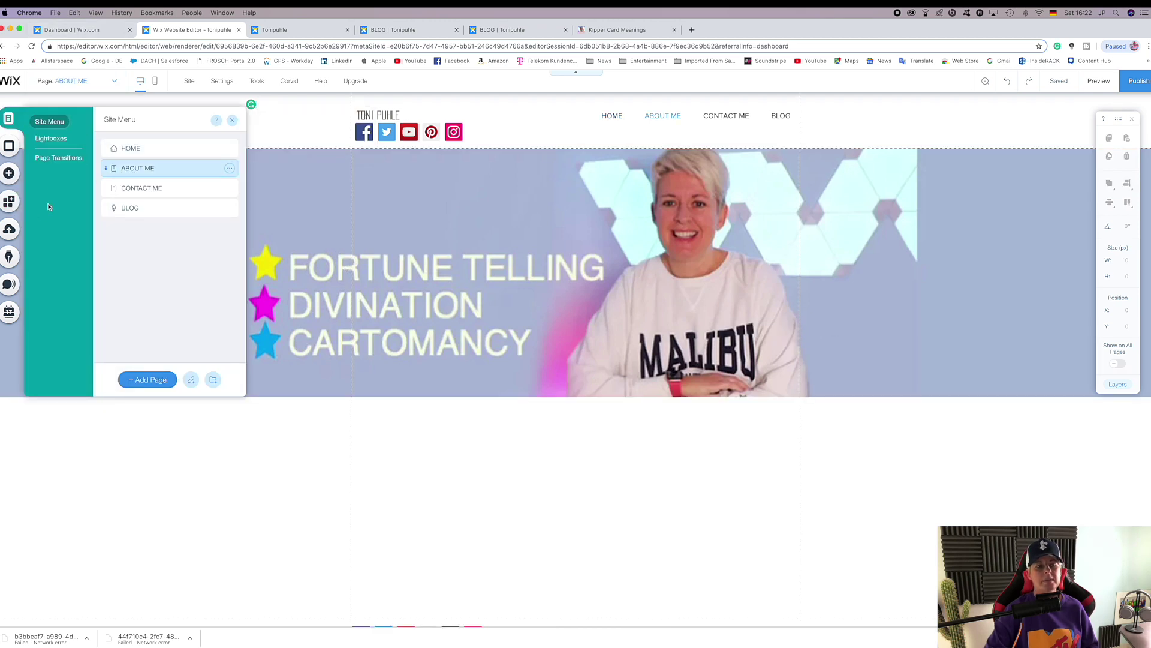
{"action": "left_click", "coordinate": [52, 140]}
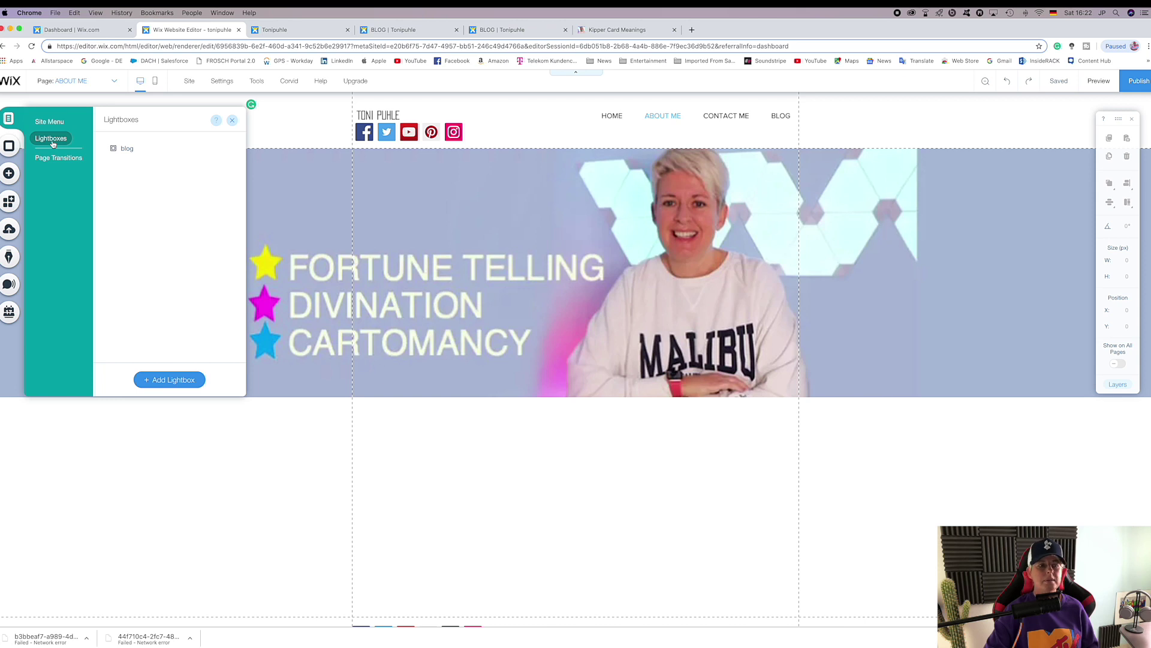
{"action": "left_click", "coordinate": [171, 381]}
{"action": "scroll", "coordinate": [166, 337], "scroll_direction": "down", "scroll_amount": 2}
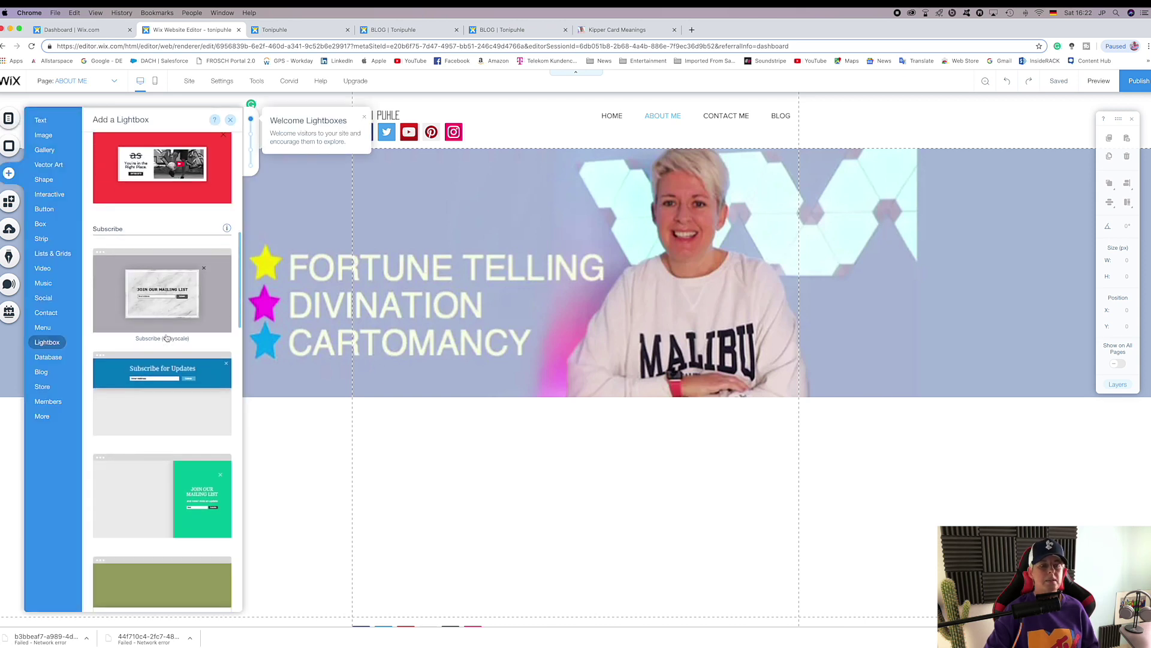
{"action": "scroll", "coordinate": [167, 337], "scroll_direction": "down", "scroll_amount": 10}
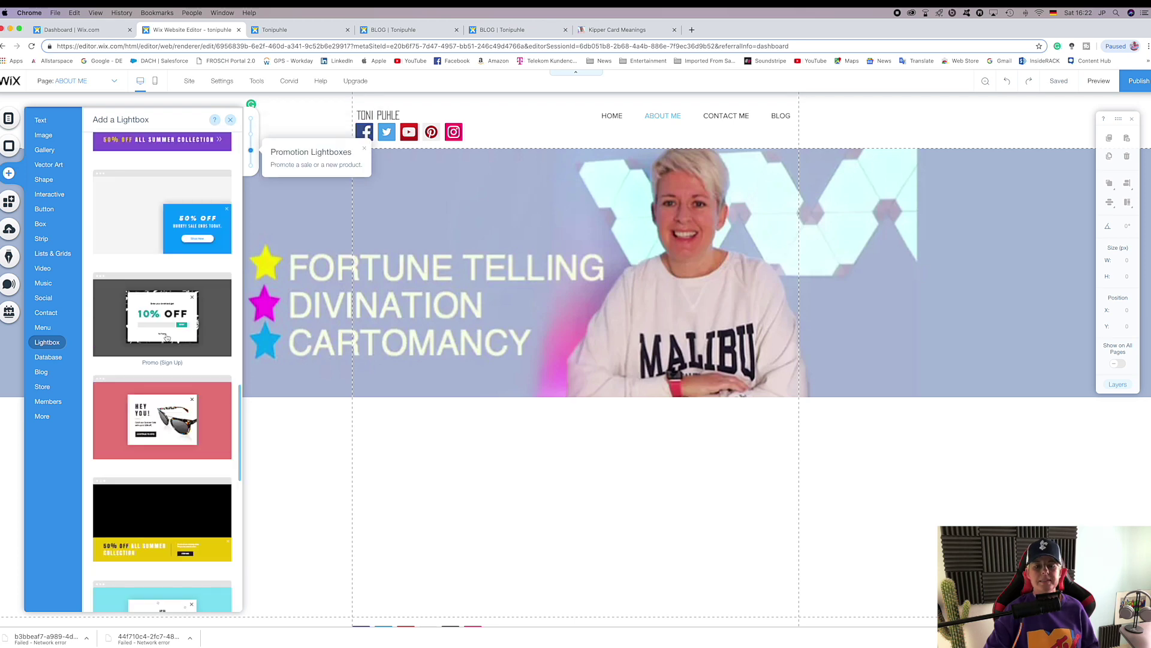
{"action": "scroll", "coordinate": [167, 338], "scroll_direction": "up", "scroll_amount": 3}
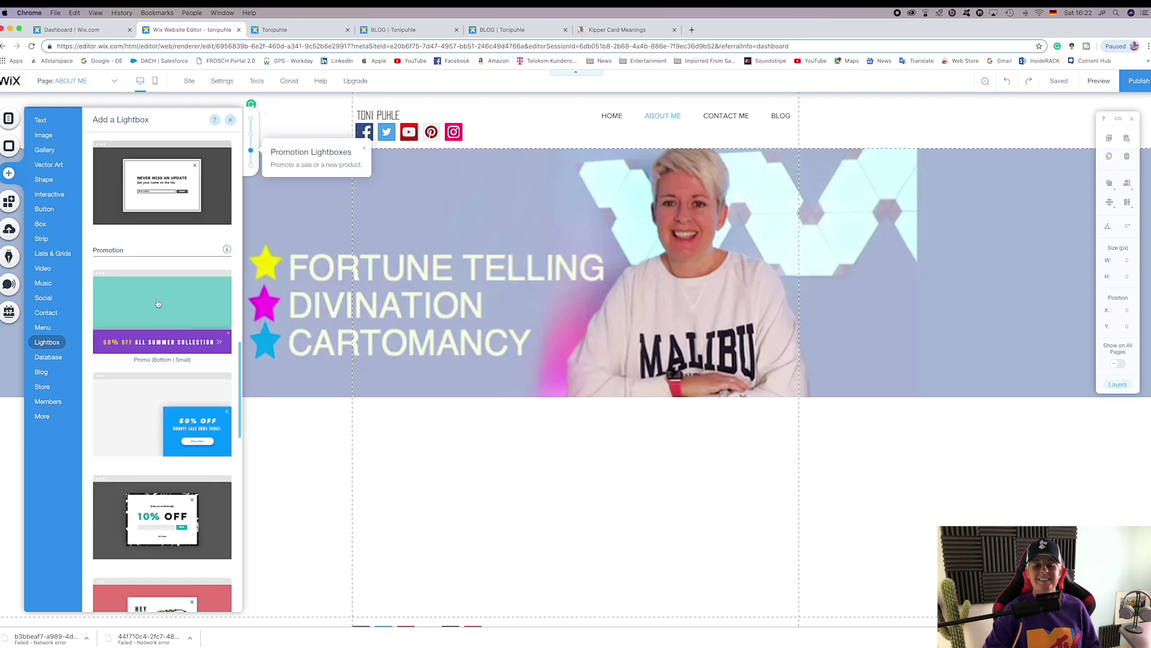
{"action": "left_click", "coordinate": [158, 309]}
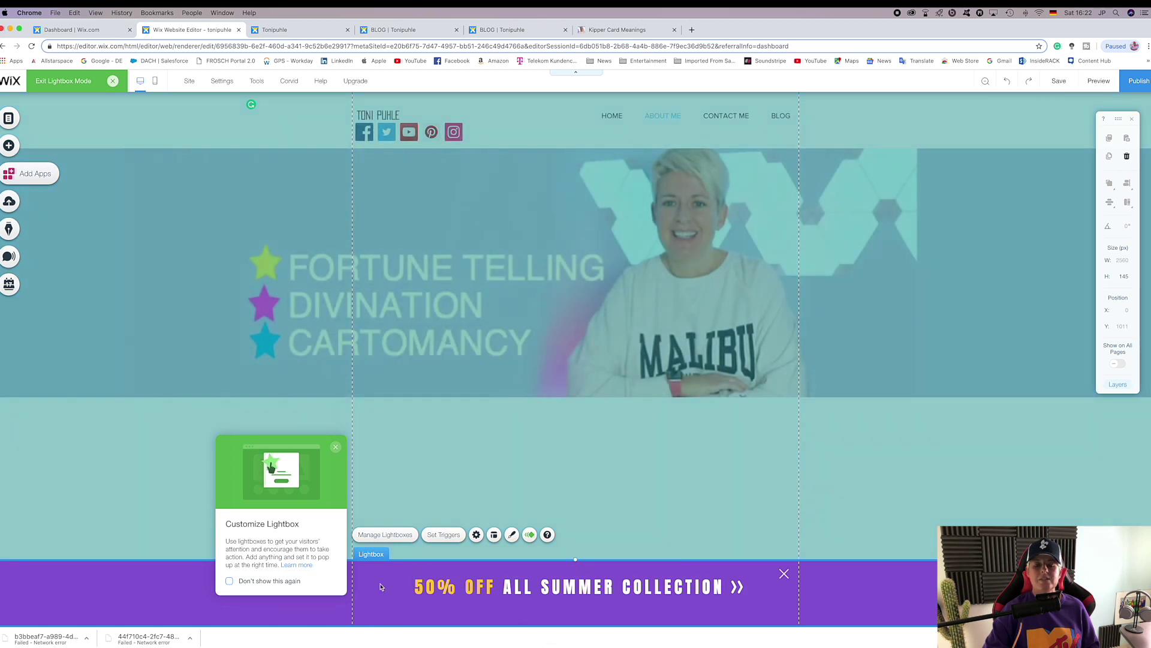
Replace SUMMER COLLECTION with CARDS so the banner reads '50% OFF ALL CARDS'.
{"action": "left_click", "coordinate": [521, 586]}
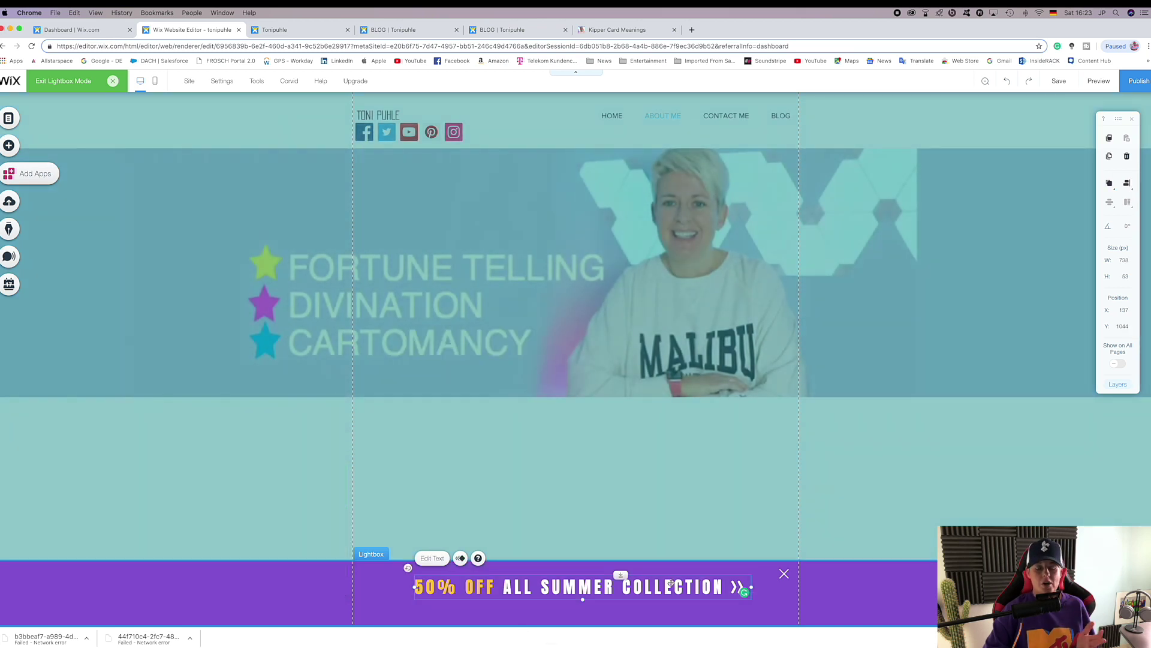
{"action": "double_click", "coordinate": [671, 582]}
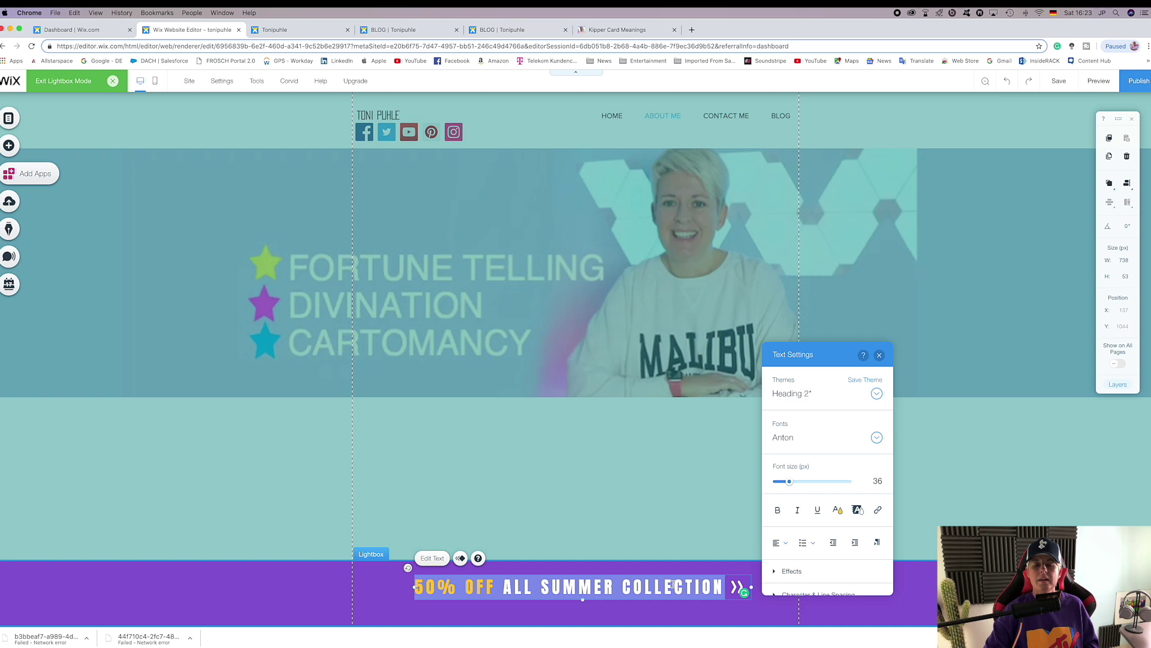
{"action": "left_click_drag", "start_coordinate": [457, 587], "coordinate": [441, 585]}
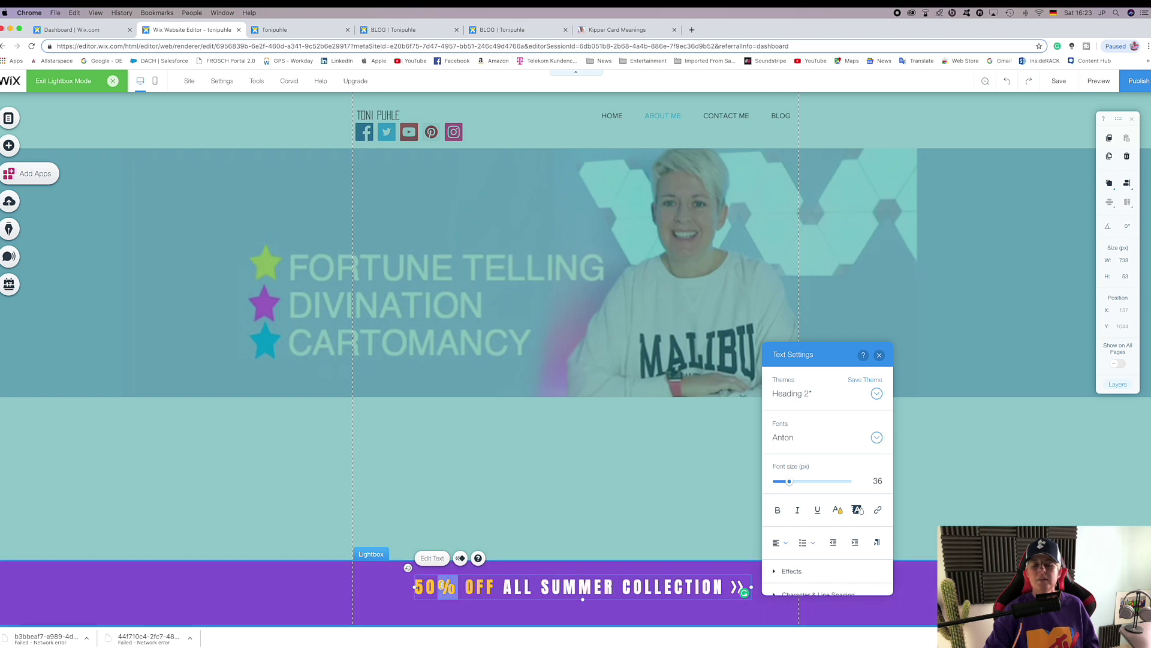
{"action": "double_click", "coordinate": [485, 585]}
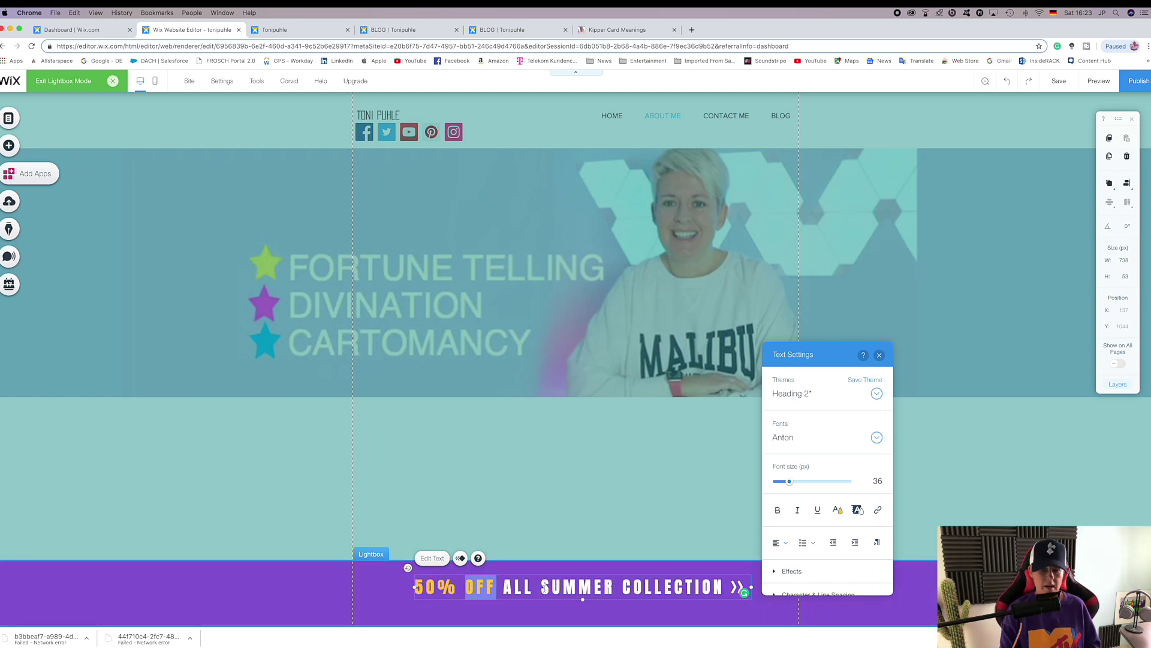
{"action": "left_click", "coordinate": [520, 587]}
{"action": "left_click_drag", "start_coordinate": [577, 585], "coordinate": [640, 585]}
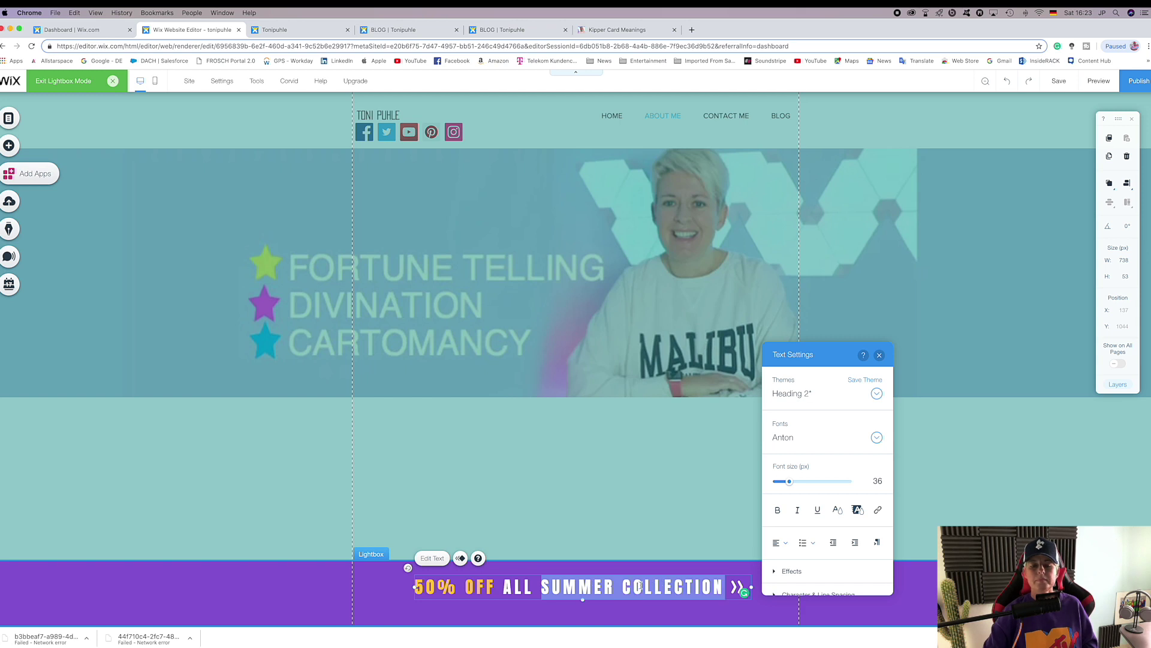
{"action": "type", "text": "CARDS"}
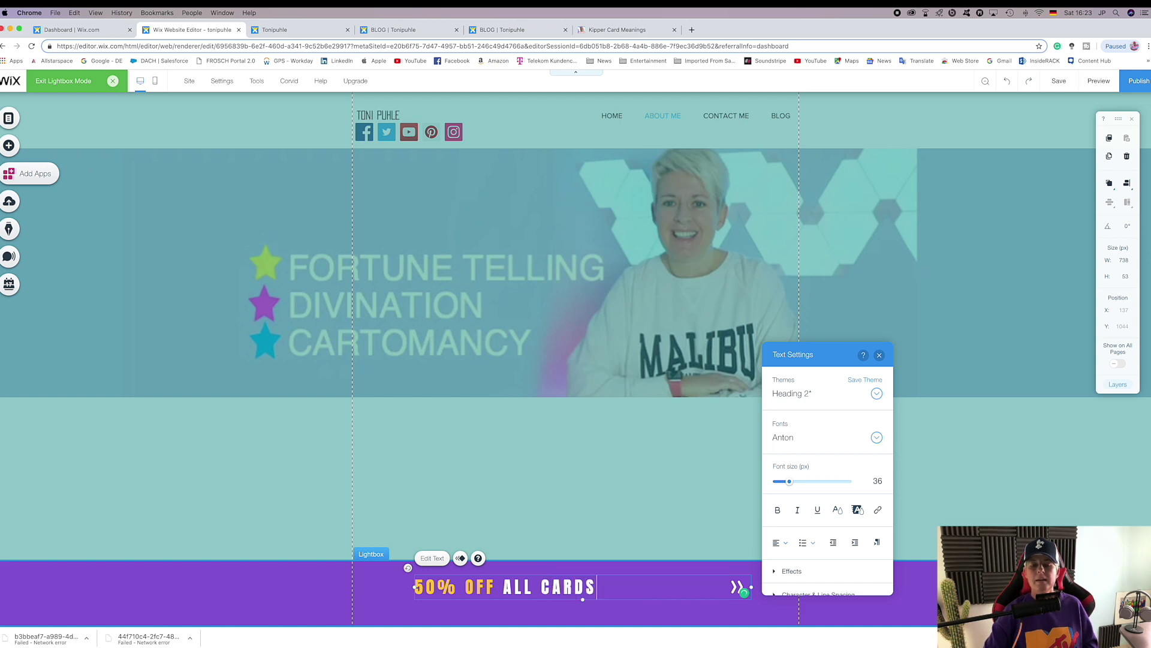
{"action": "left_click", "coordinate": [369, 584]}
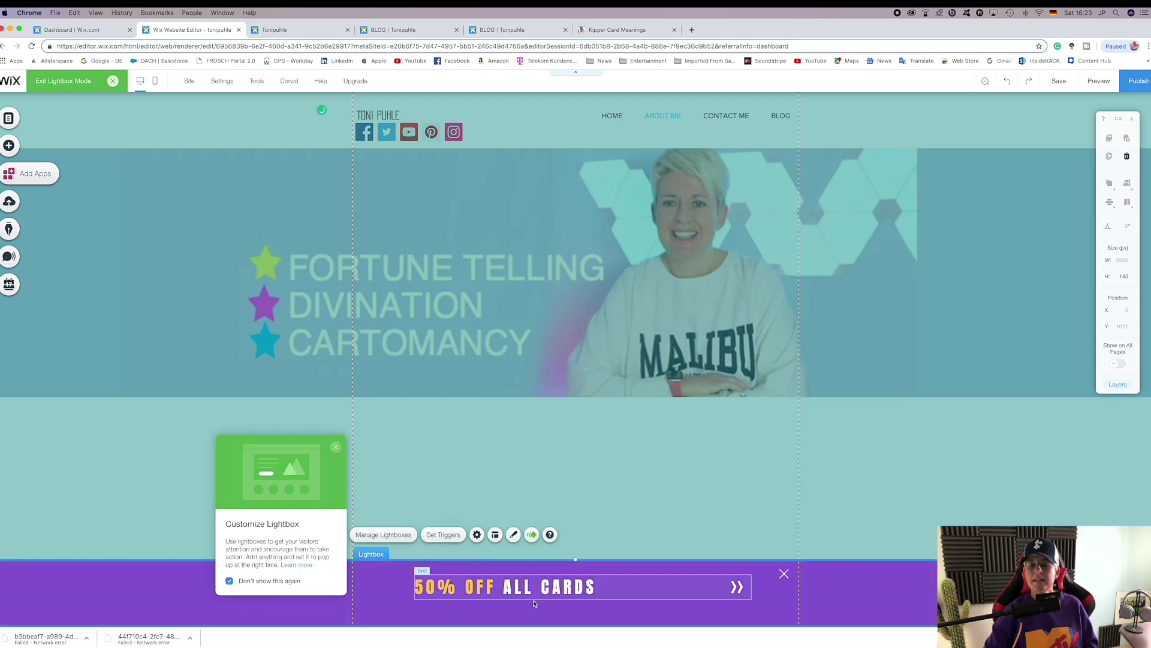
Link the words ALL CARDS to the Post page.
{"action": "double_click", "coordinate": [525, 588]}
{"action": "left_click_drag", "start_coordinate": [506, 588], "coordinate": [569, 588]}
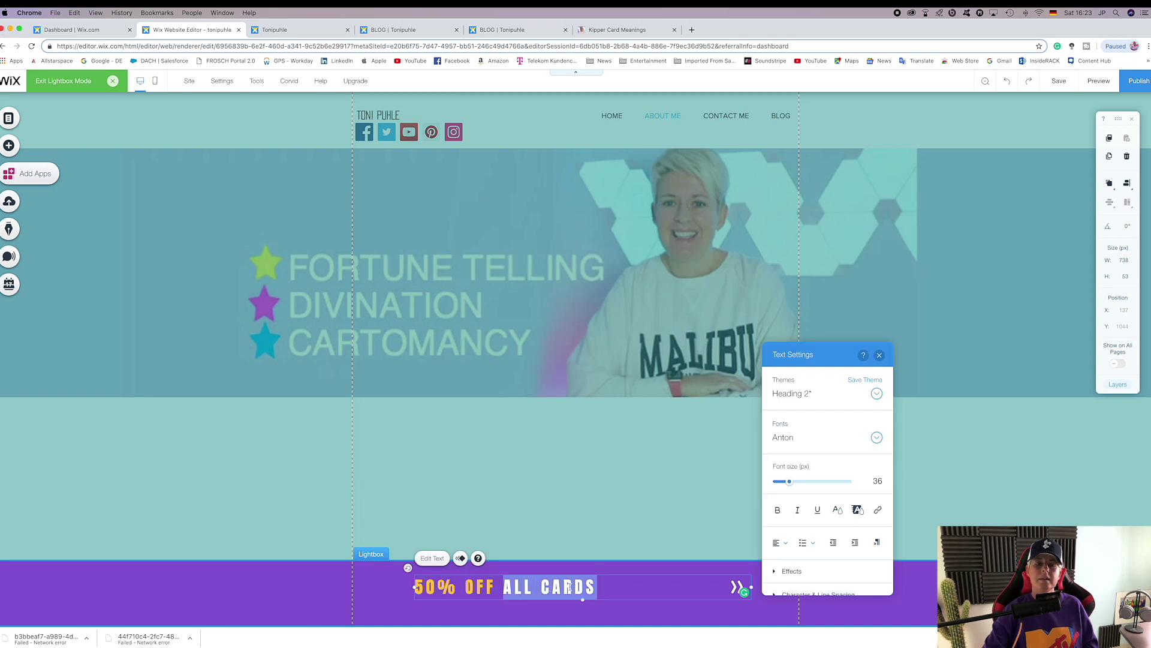
{"action": "left_click", "coordinate": [878, 509]}
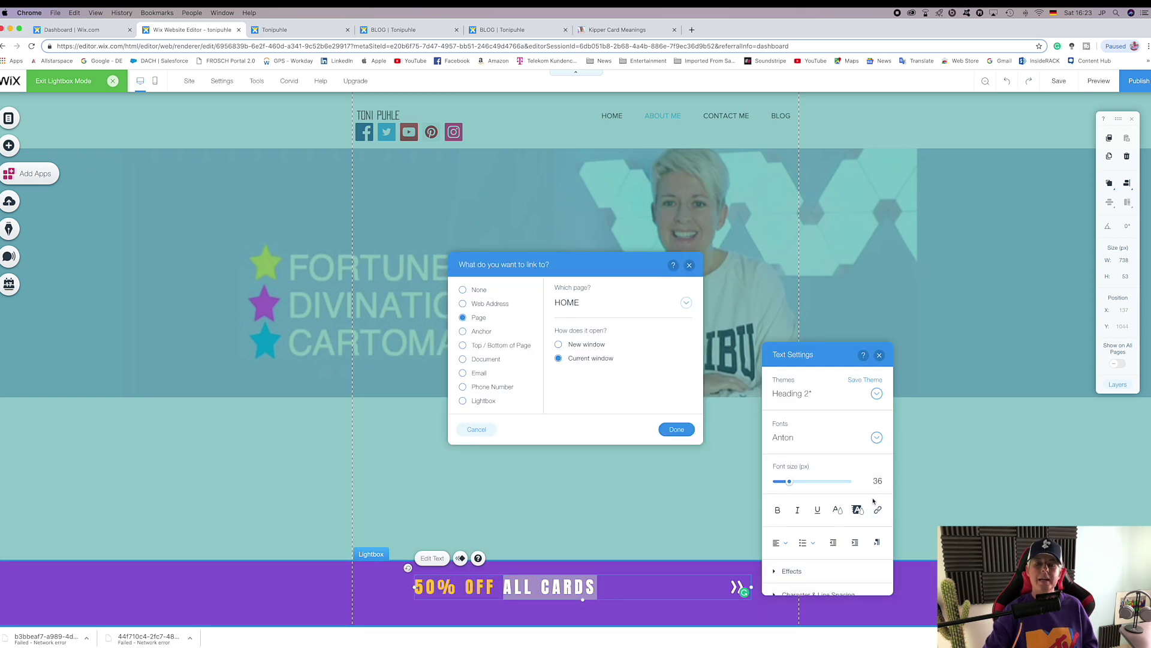
{"action": "left_click", "coordinate": [687, 303]}
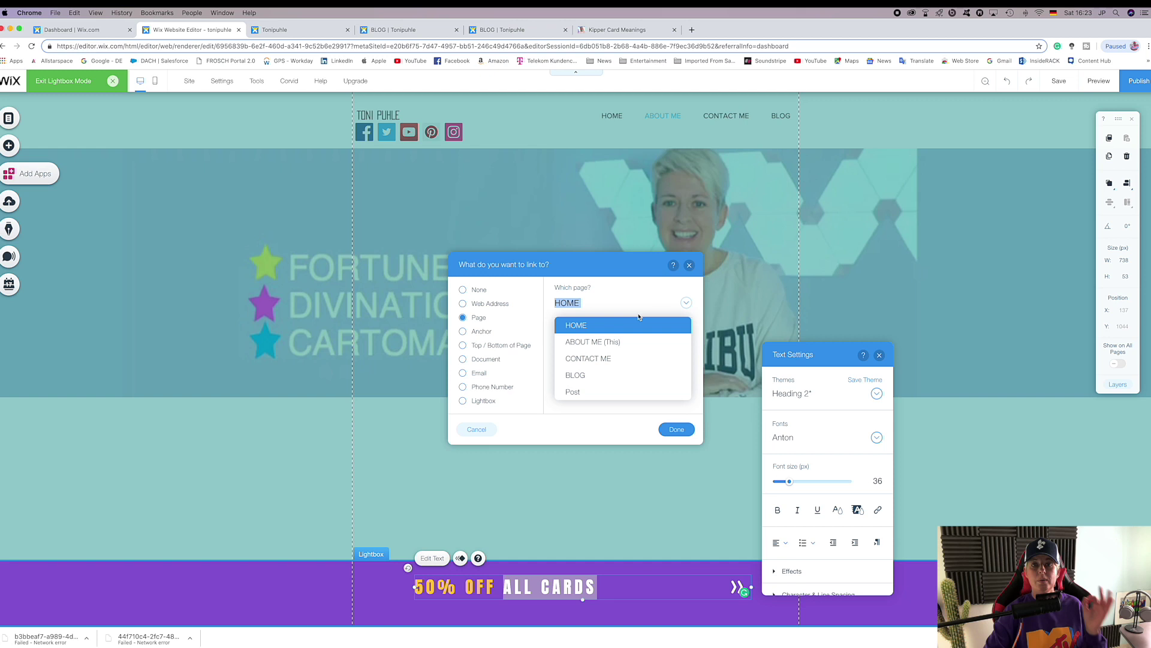
{"action": "left_click", "coordinate": [618, 392]}
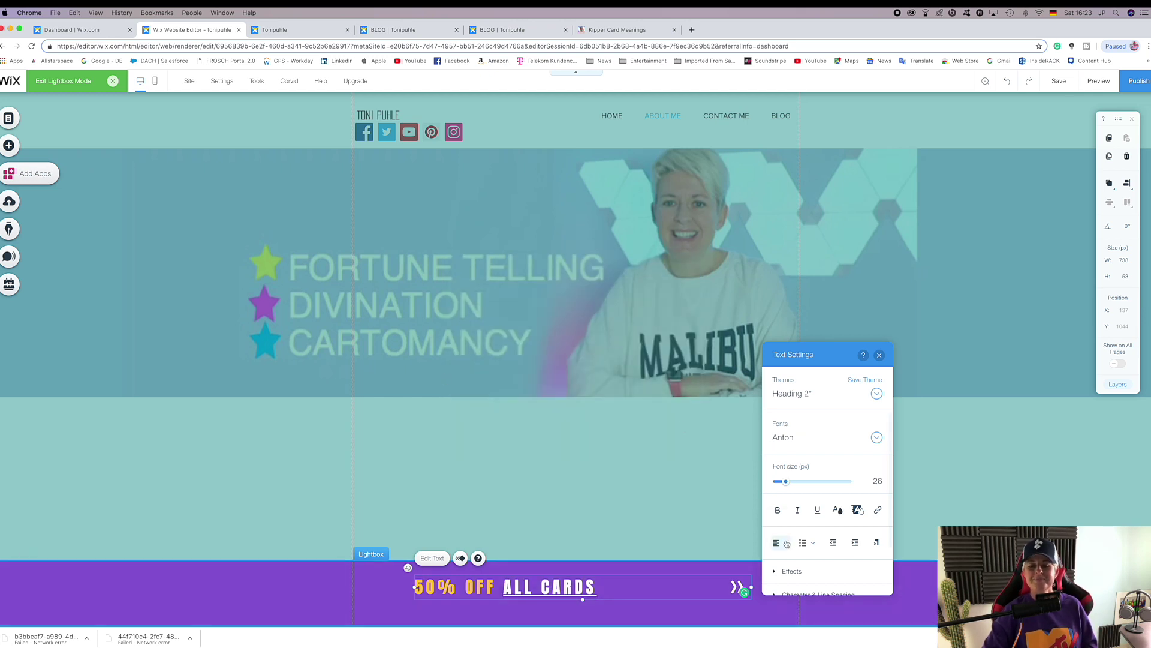
Set the promo lightbox's background colour to light blue #BEE5FB.
{"action": "left_click", "coordinate": [879, 355]}
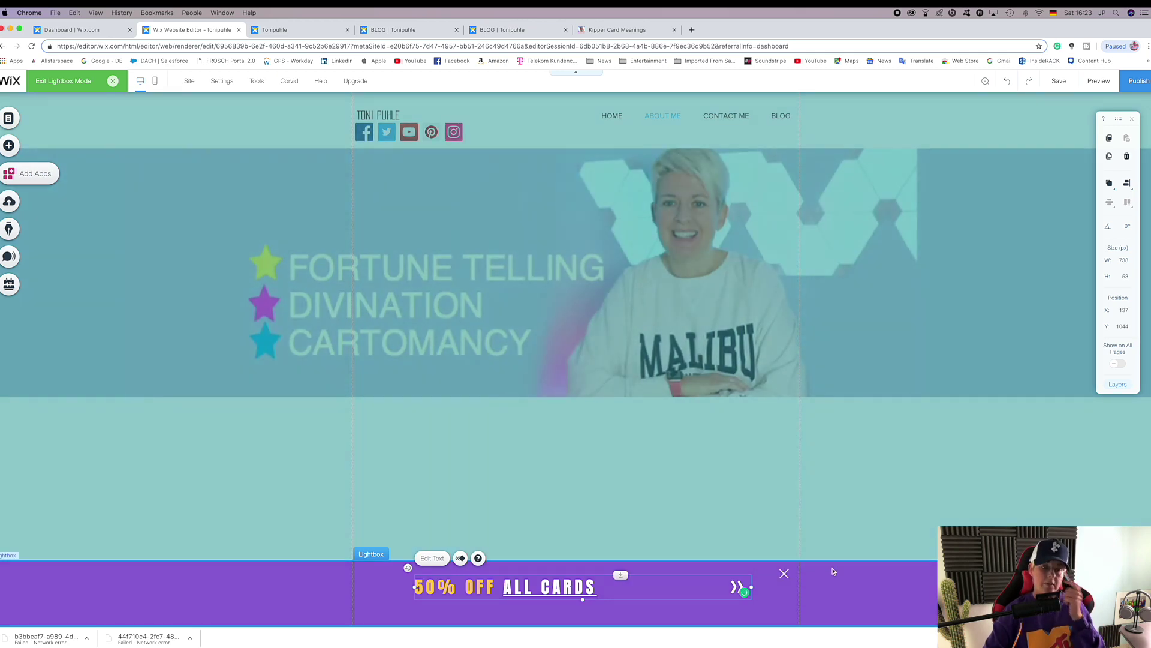
{"action": "left_click", "coordinate": [868, 571]}
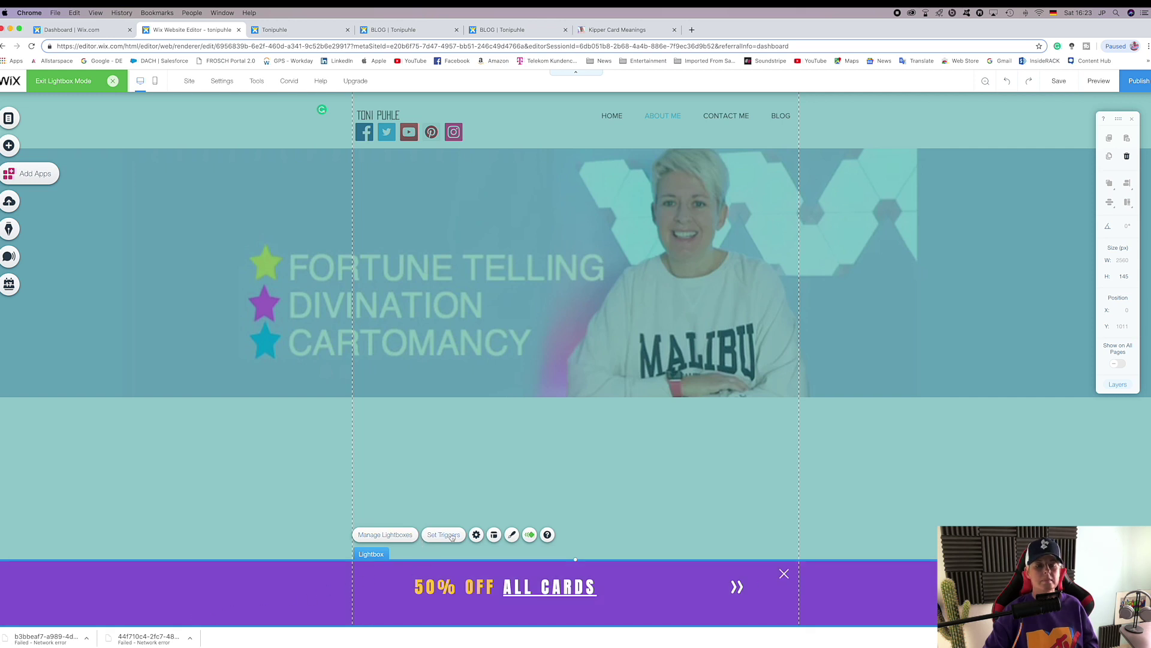
{"action": "left_click", "coordinate": [477, 534]}
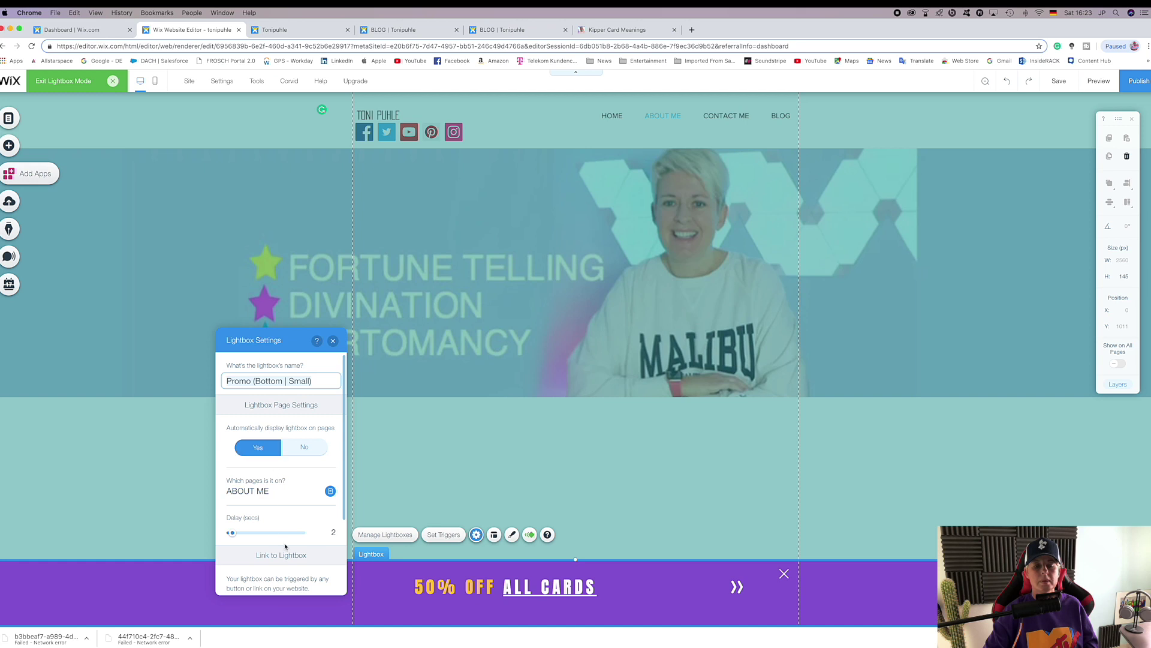
{"action": "scroll", "coordinate": [286, 540], "scroll_direction": "down", "scroll_amount": 3}
{"action": "scroll", "coordinate": [286, 546], "scroll_direction": "up", "scroll_amount": 4}
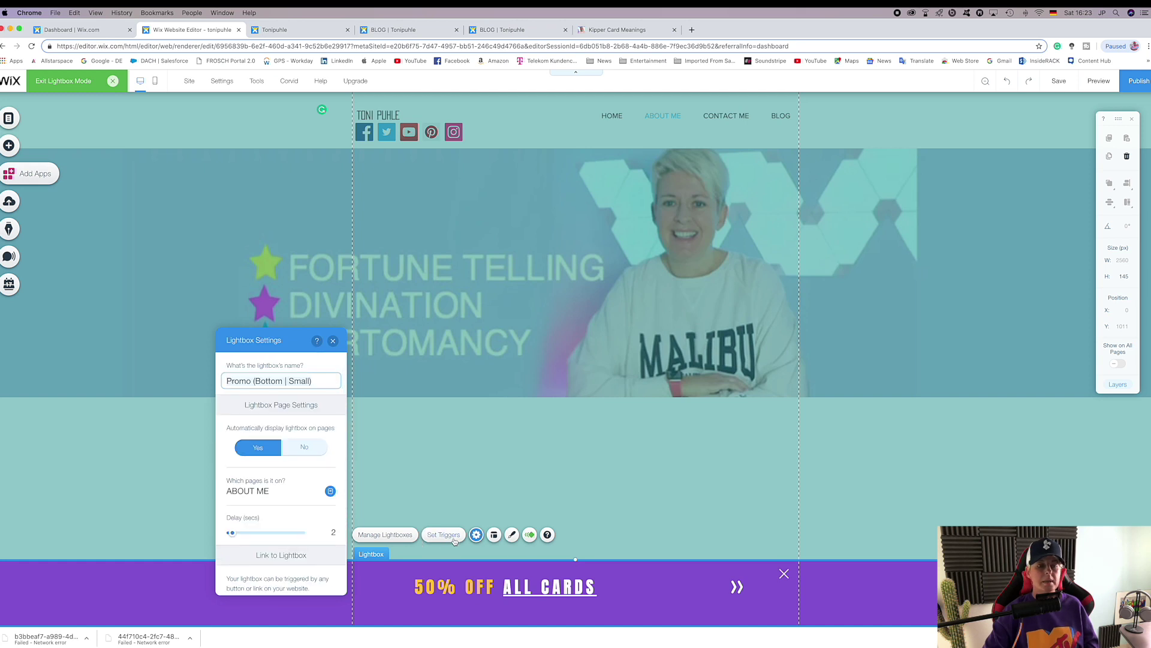
{"action": "left_click", "coordinate": [512, 534]}
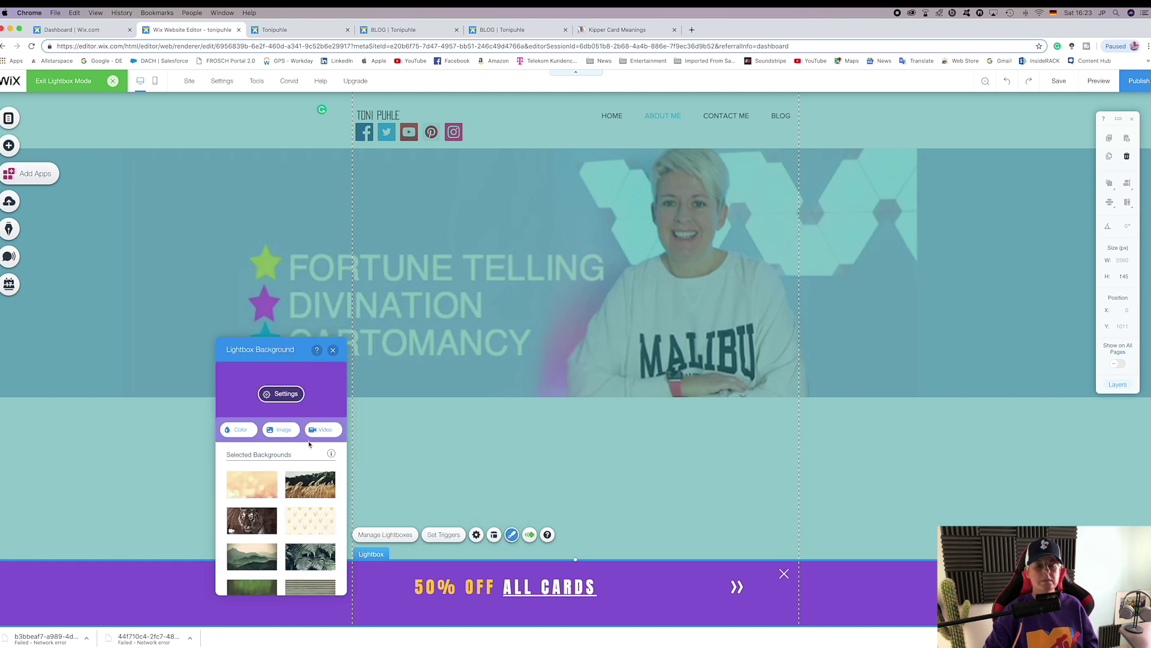
{"action": "left_click", "coordinate": [238, 429]}
{"action": "left_click", "coordinate": [251, 474]}
{"action": "left_click", "coordinate": [262, 483]}
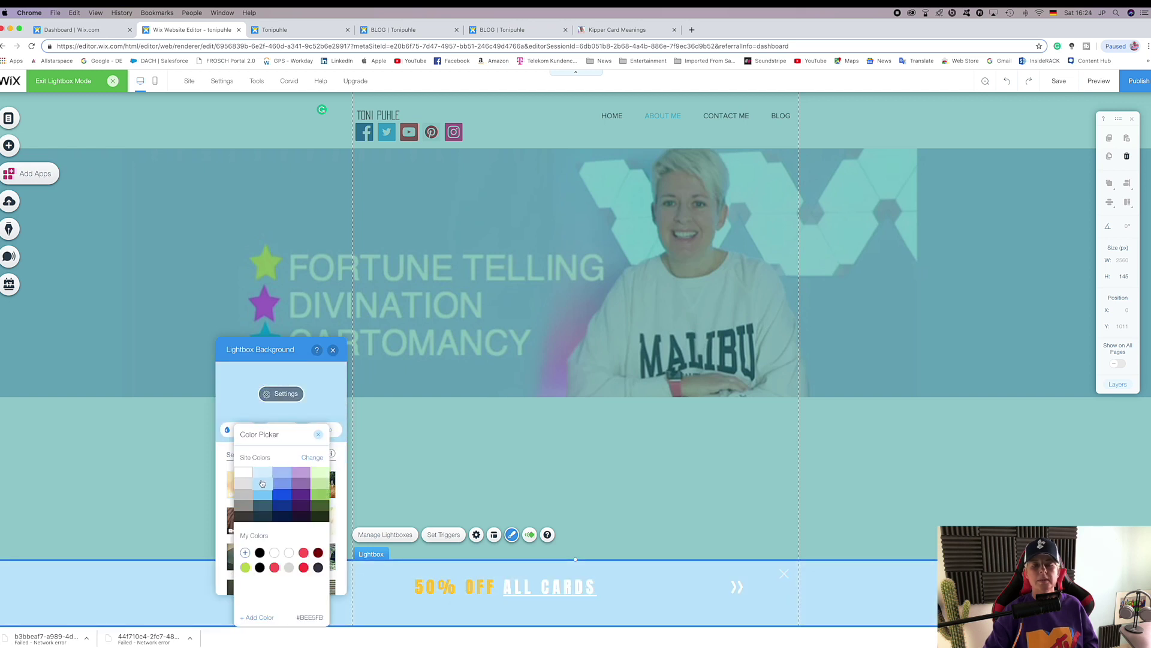
{"action": "left_click", "coordinate": [318, 434]}
{"action": "left_click", "coordinate": [333, 350]}
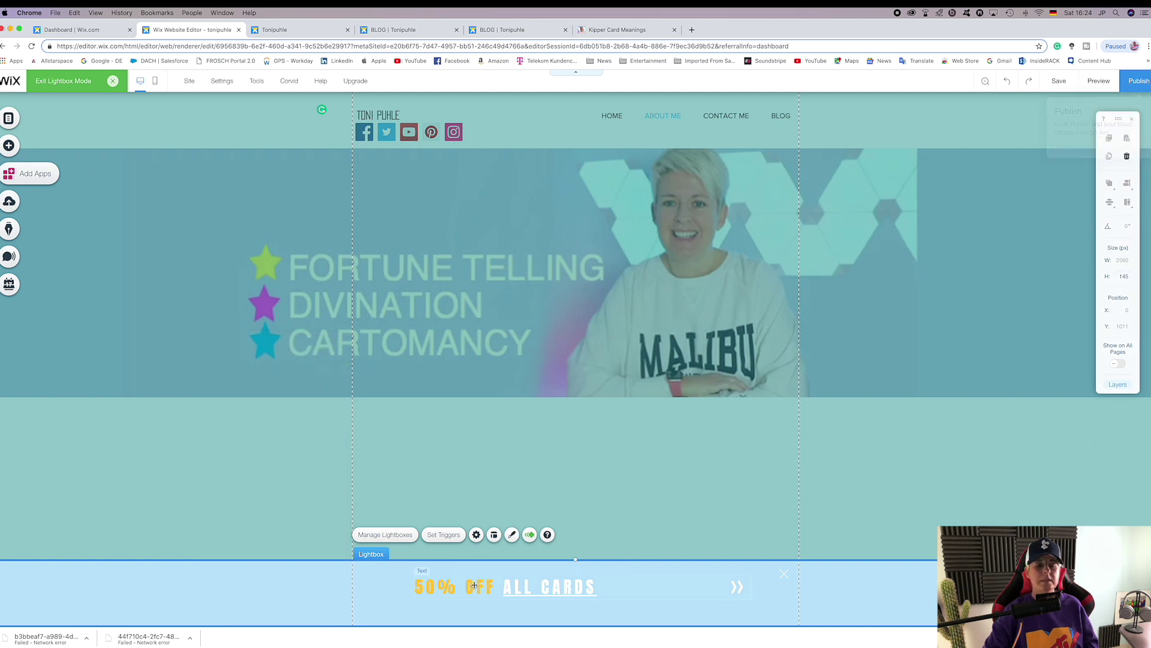
Set the lightbox's display delay to 4 seconds.
{"action": "left_click", "coordinate": [446, 534]}
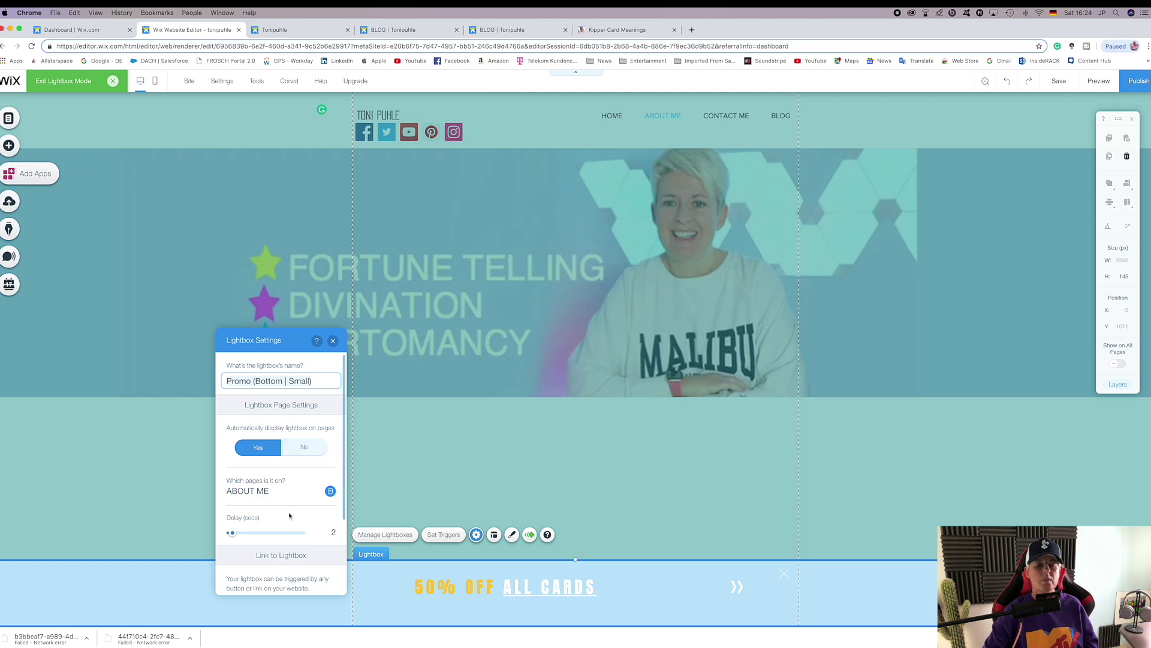
{"action": "left_click_drag", "start_coordinate": [235, 534], "coordinate": [236, 534]}
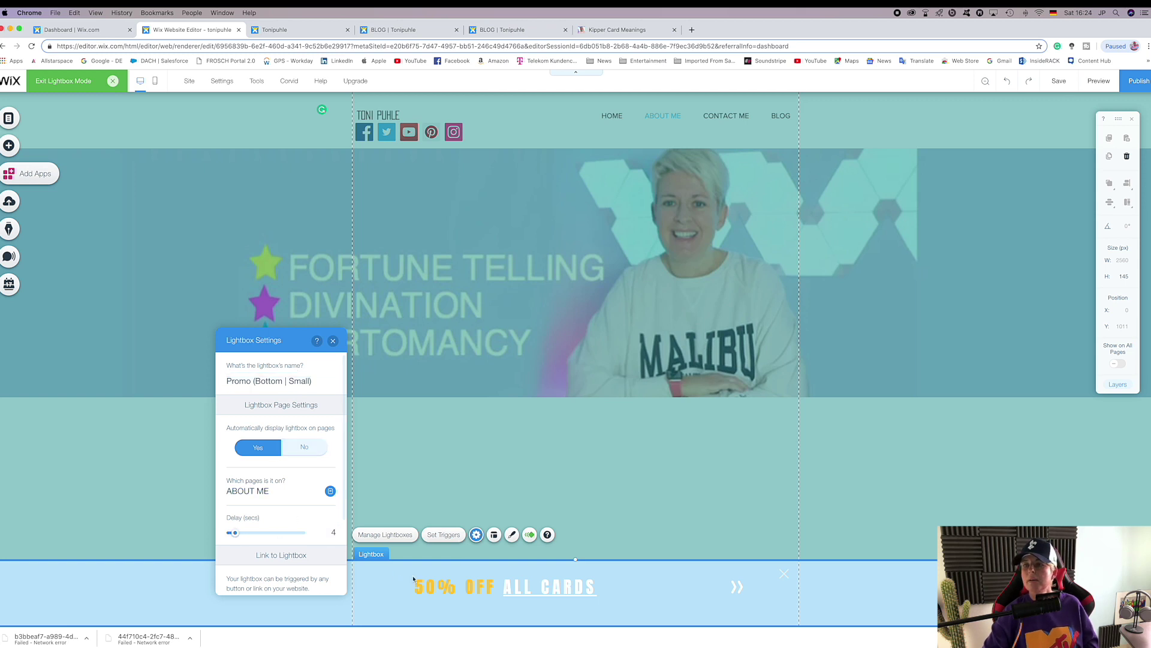
{"action": "left_click", "coordinate": [448, 536]}
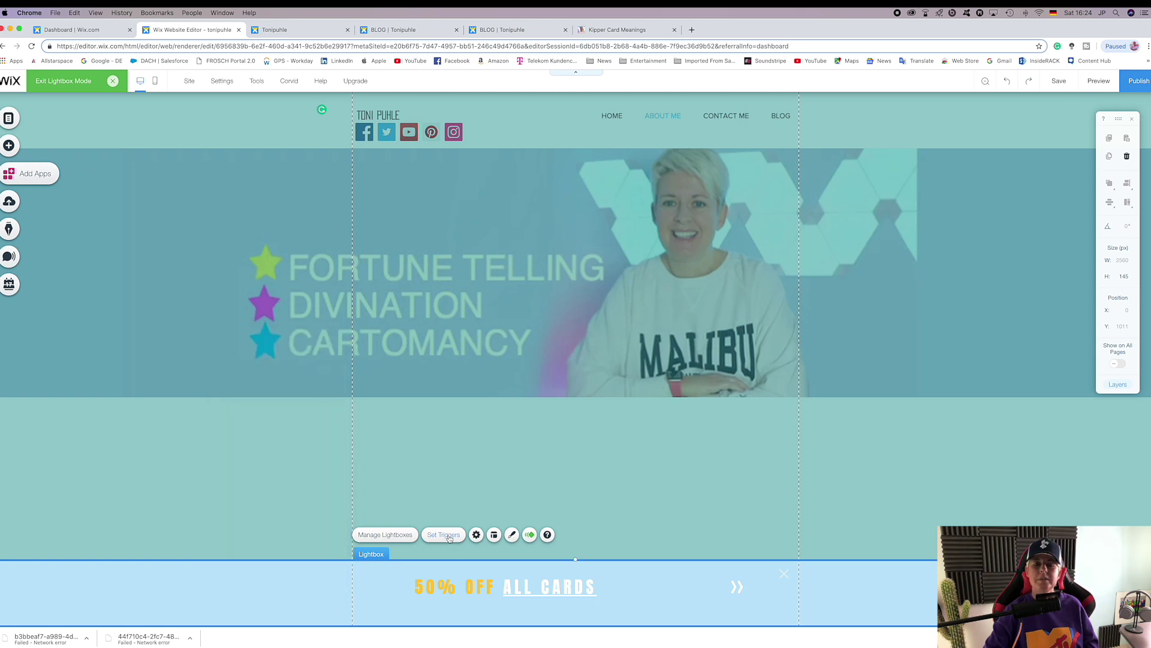
Publish, then on the live ABOUT ME page check that ALL CARDS opens Post.
{"action": "left_click", "coordinate": [1140, 89]}
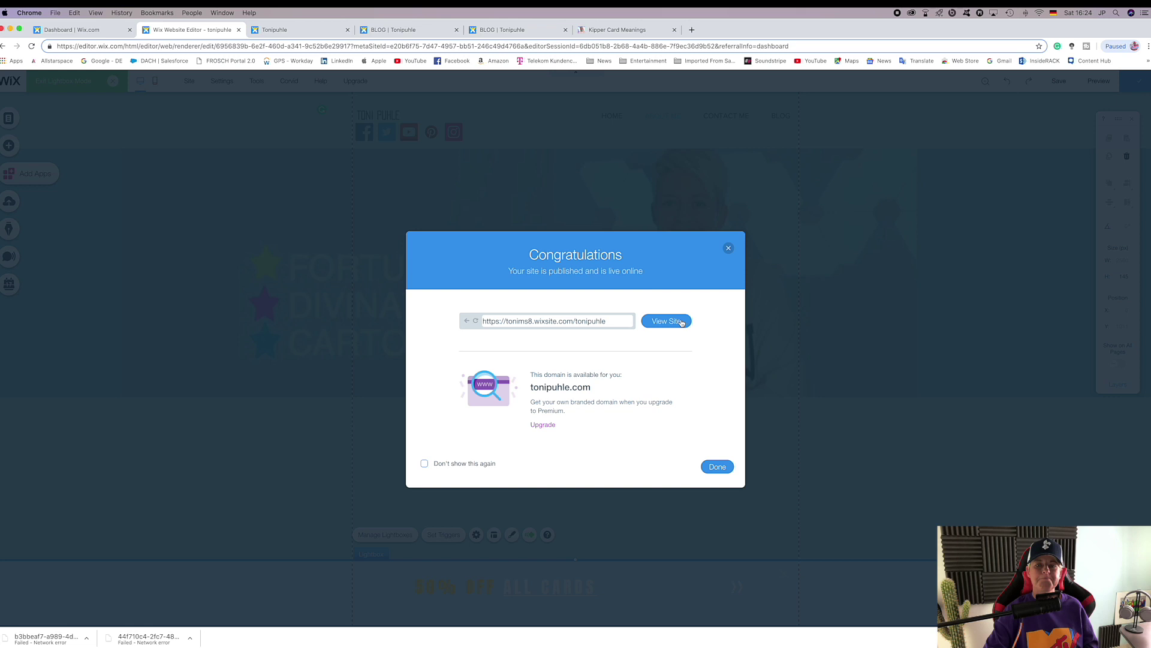
{"action": "left_click", "coordinate": [681, 322]}
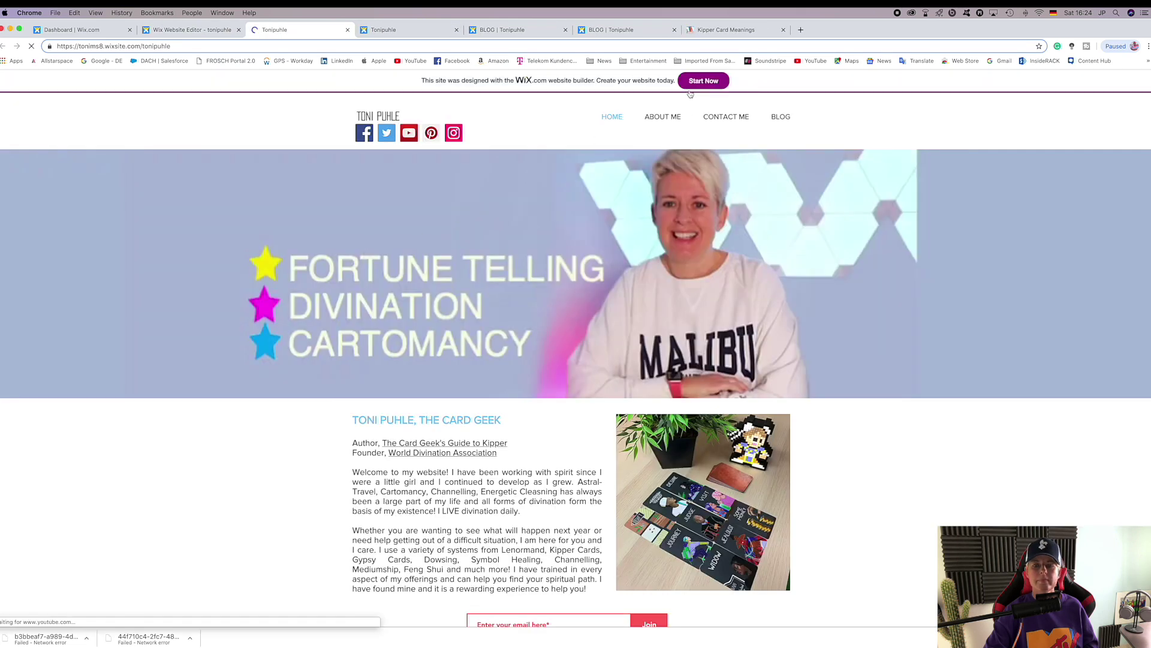
{"action": "left_click", "coordinate": [662, 116]}
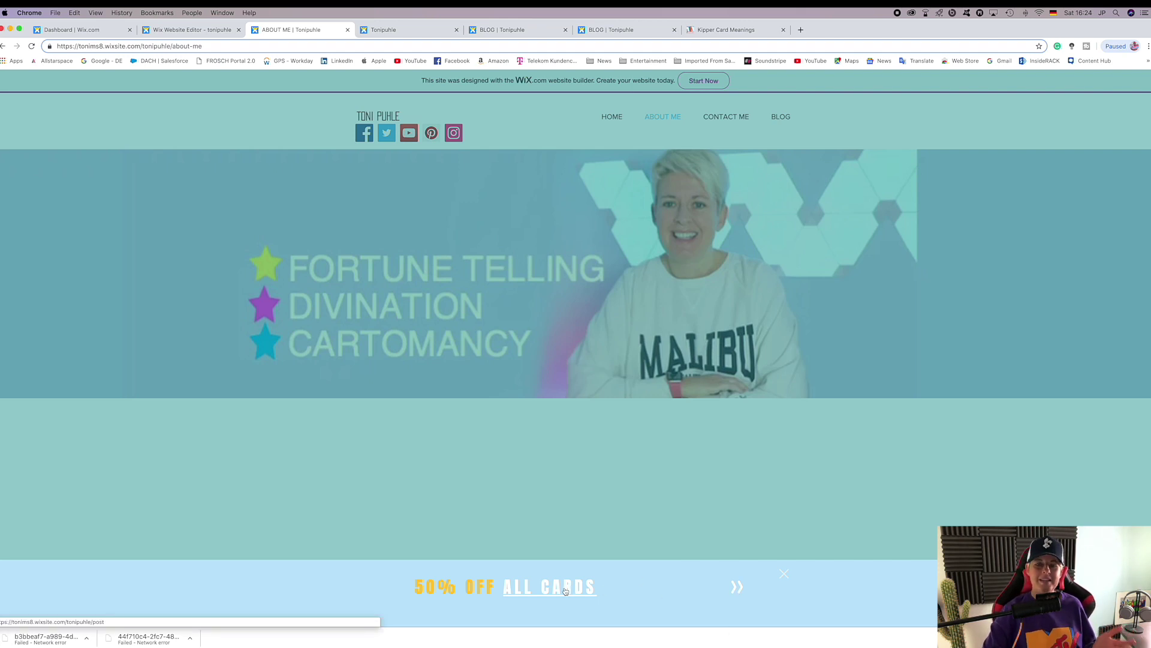
{"action": "left_click", "coordinate": [566, 591]}
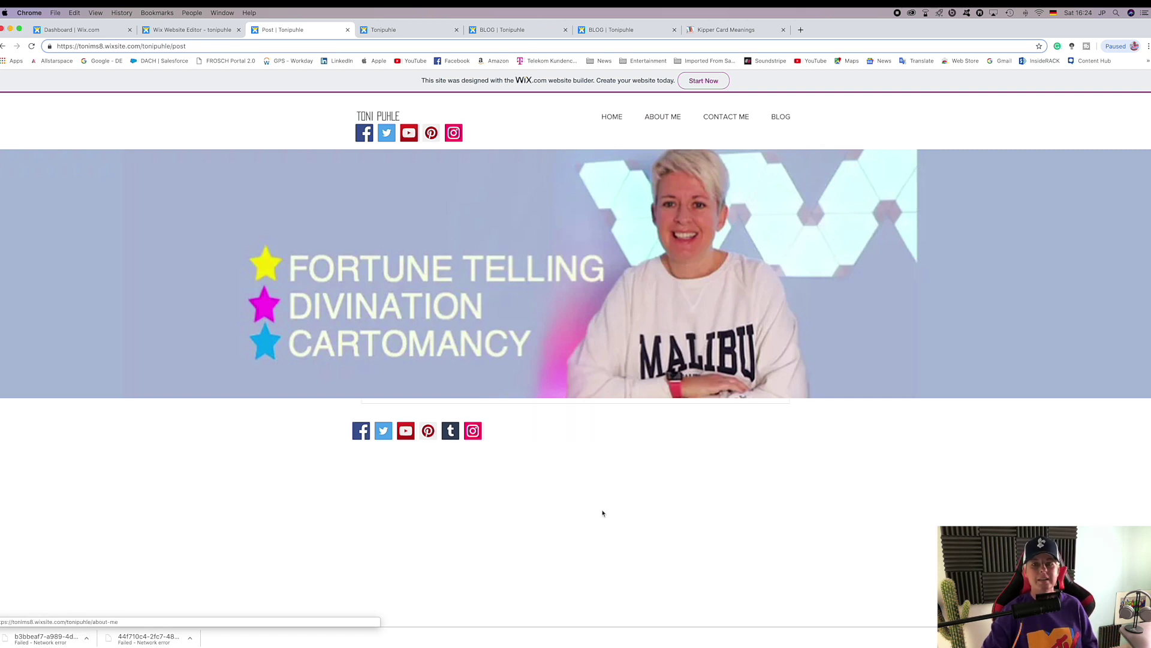
{"action": "left_click", "coordinate": [3, 47]}
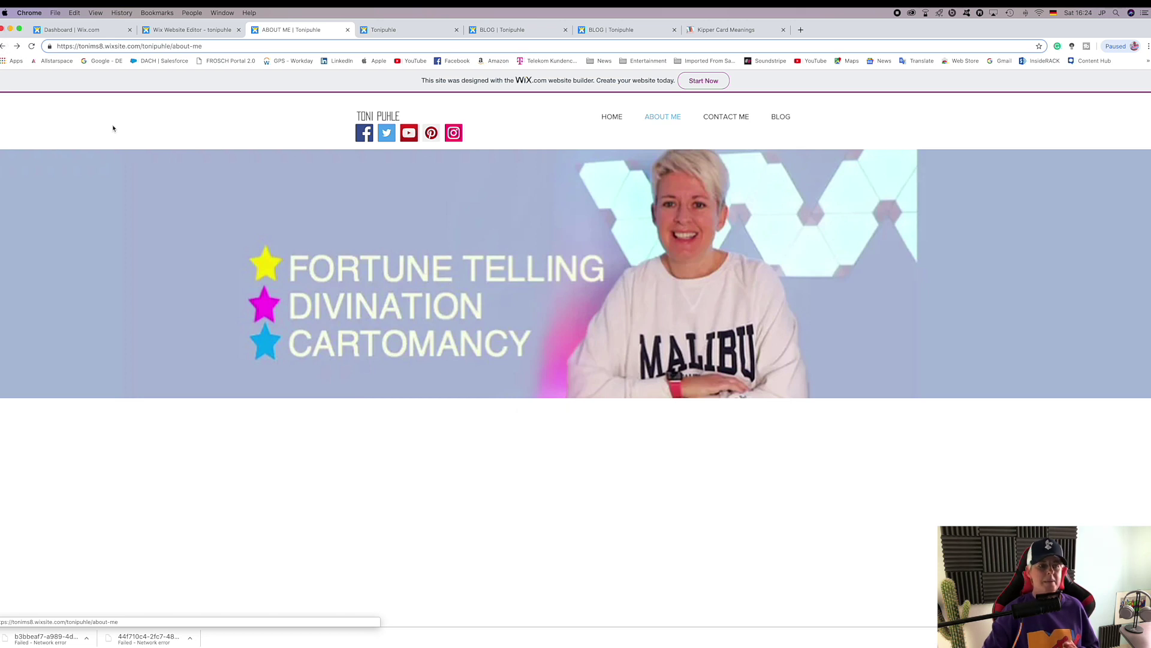
Dismiss the publish dialog and scroll the Add a Lightbox templates down to the Contact designs.
{"action": "left_click", "coordinate": [184, 21]}
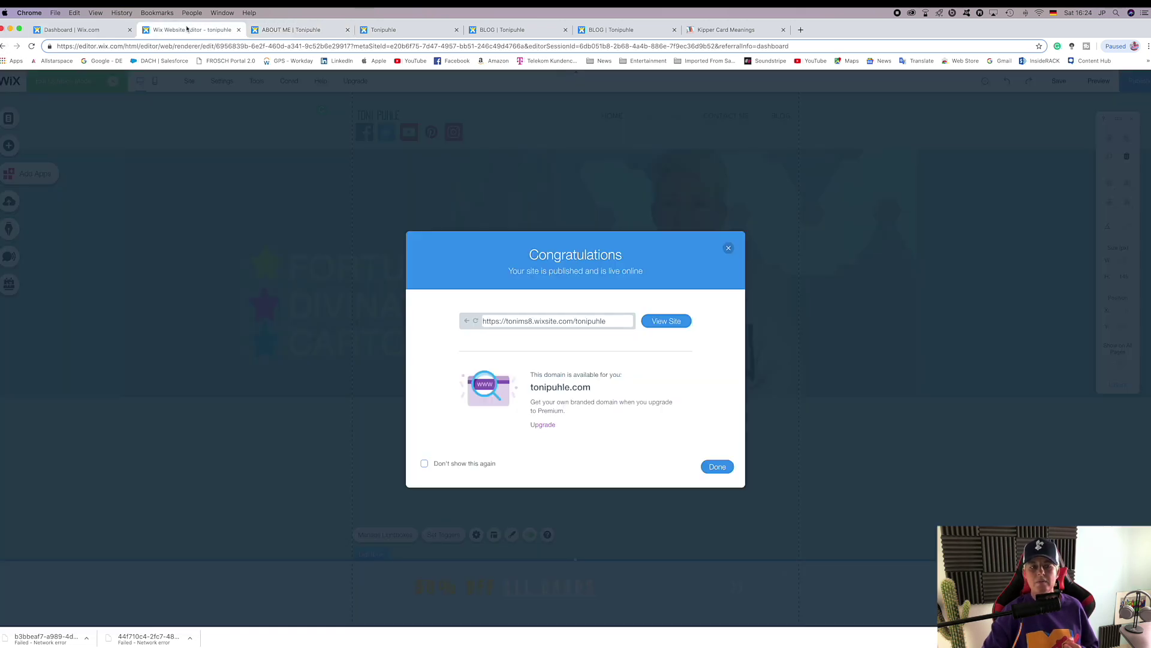
{"action": "left_click", "coordinate": [717, 465]}
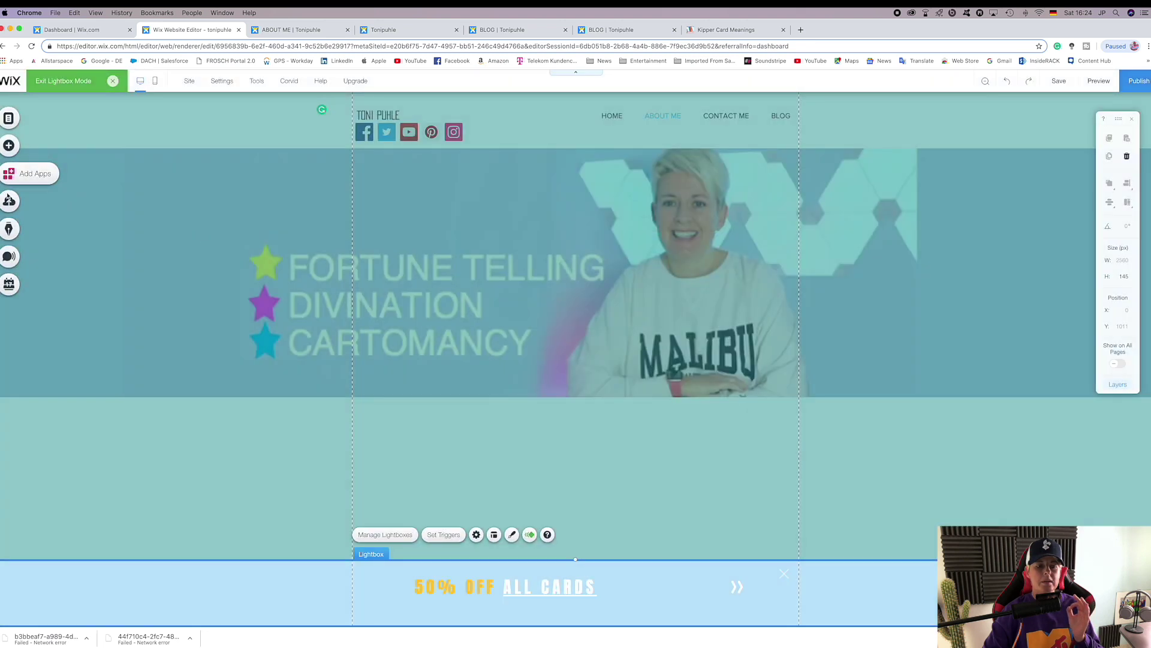
{"action": "left_click", "coordinate": [9, 146]}
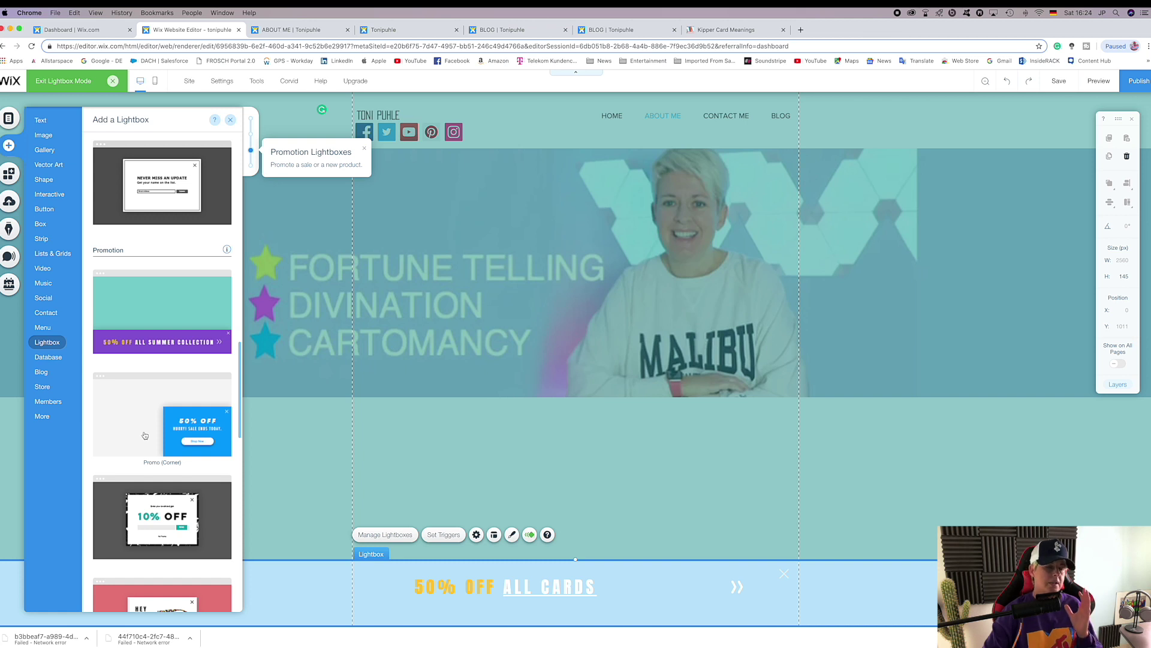
{"action": "scroll", "coordinate": [144, 435], "scroll_direction": "down", "scroll_amount": 6}
{"action": "scroll", "coordinate": [153, 443], "scroll_direction": "up", "scroll_amount": 4}
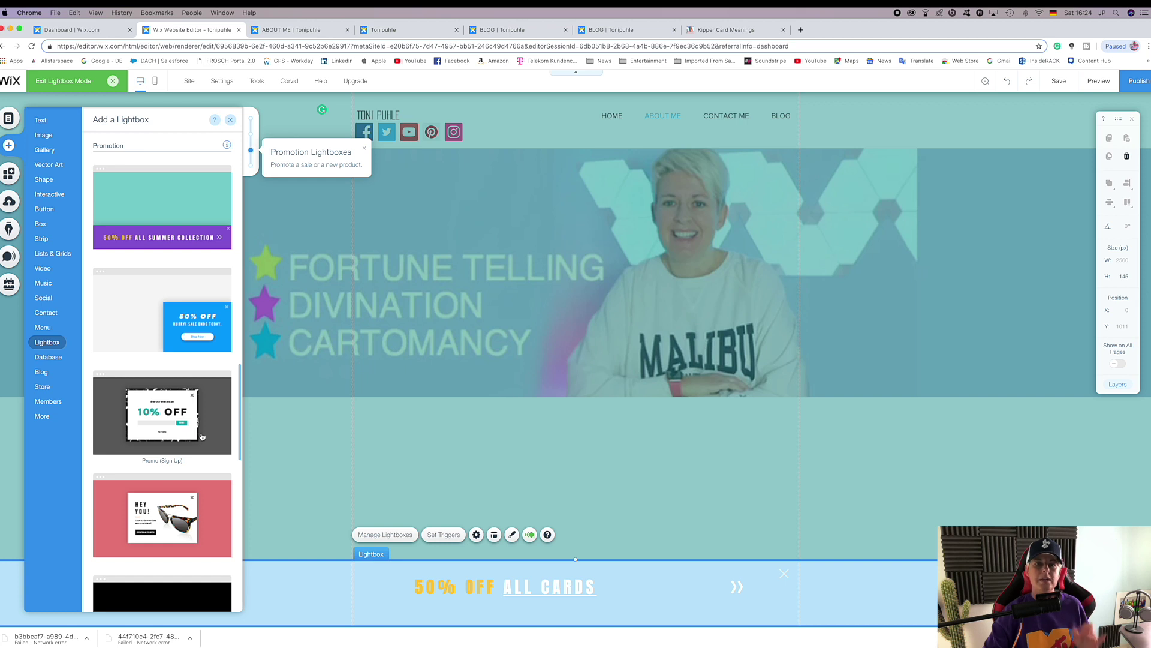
{"action": "scroll", "coordinate": [202, 437], "scroll_direction": "down", "scroll_amount": 8}
{"action": "scroll", "coordinate": [202, 437], "scroll_direction": "down", "scroll_amount": 4}
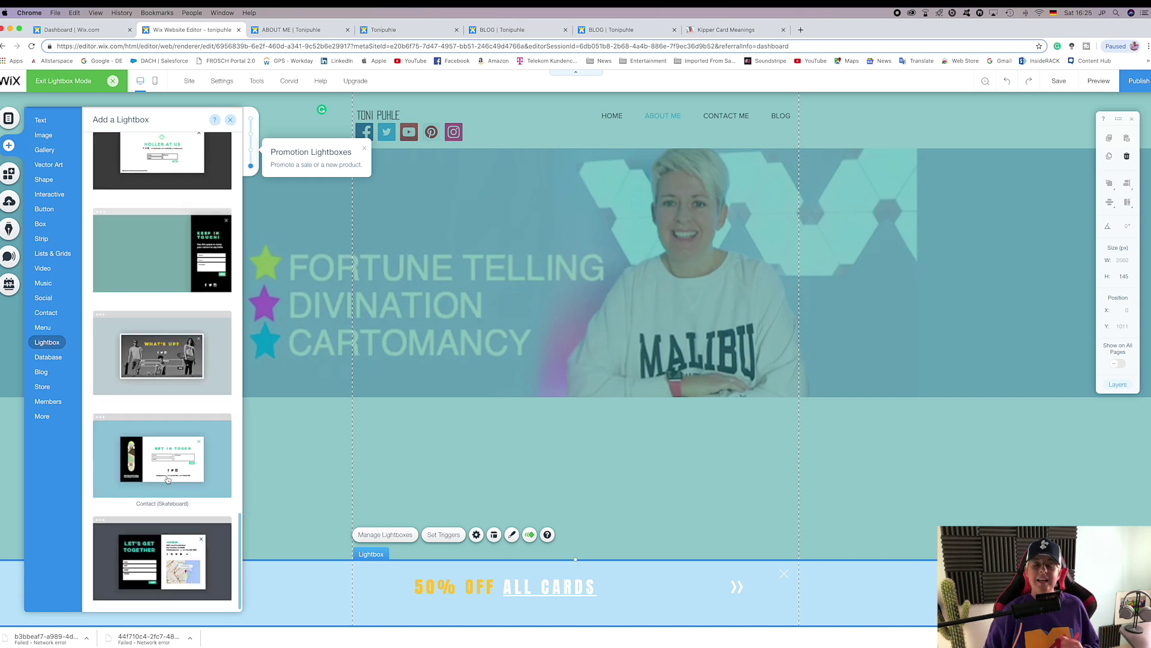